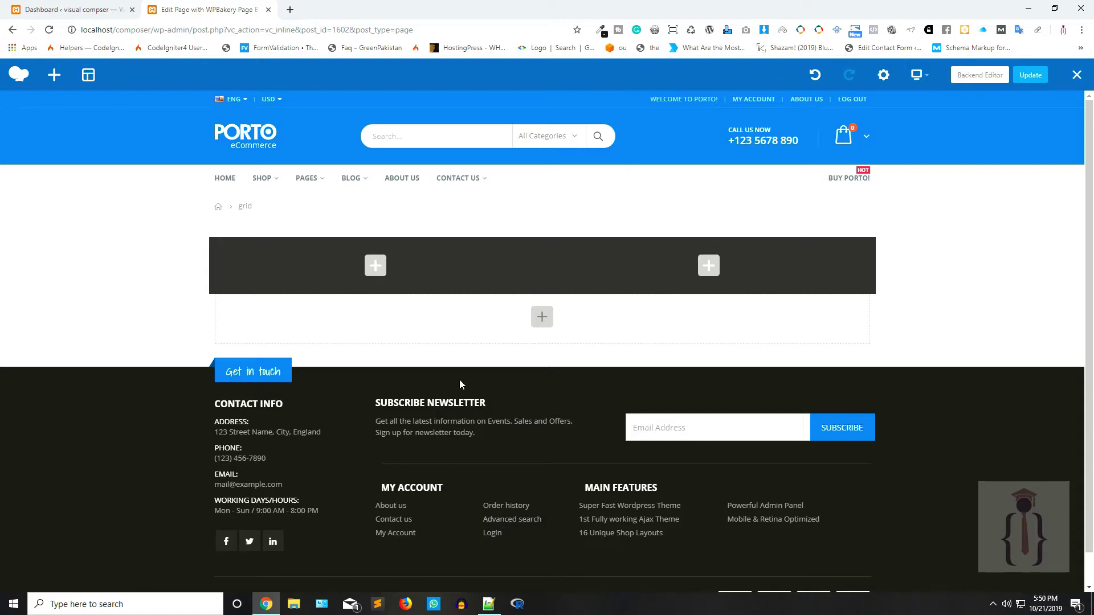
From the Dashboard, open the live Porto site in a new tab via Visit Site.
{"action": "left_click", "coordinate": [77, 9]}
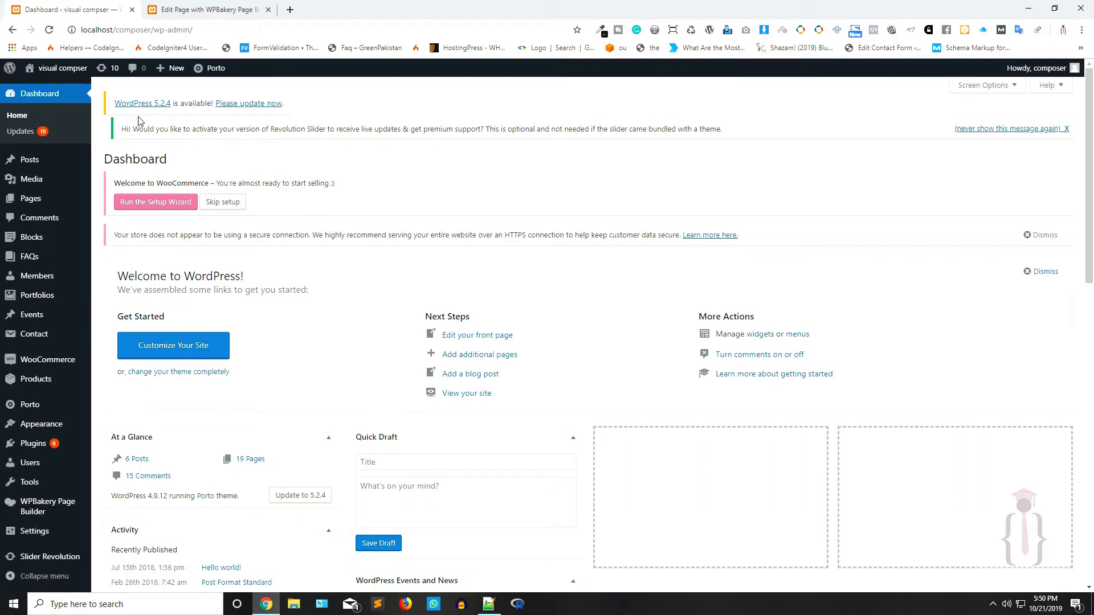
{"action": "key", "text": "ctrl+Tab"}
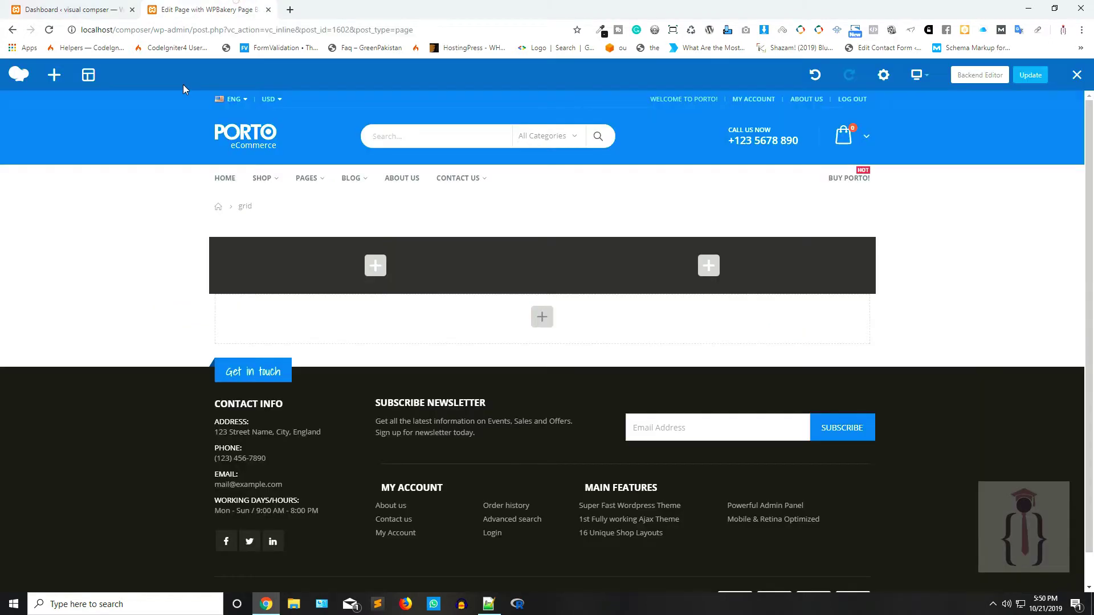
{"action": "left_click", "coordinate": [91, 7]}
{"action": "mouse_move", "coordinate": [41, 67]}
{"action": "left_click", "coordinate": [37, 94]}
{"action": "left_click", "coordinate": [406, 10]}
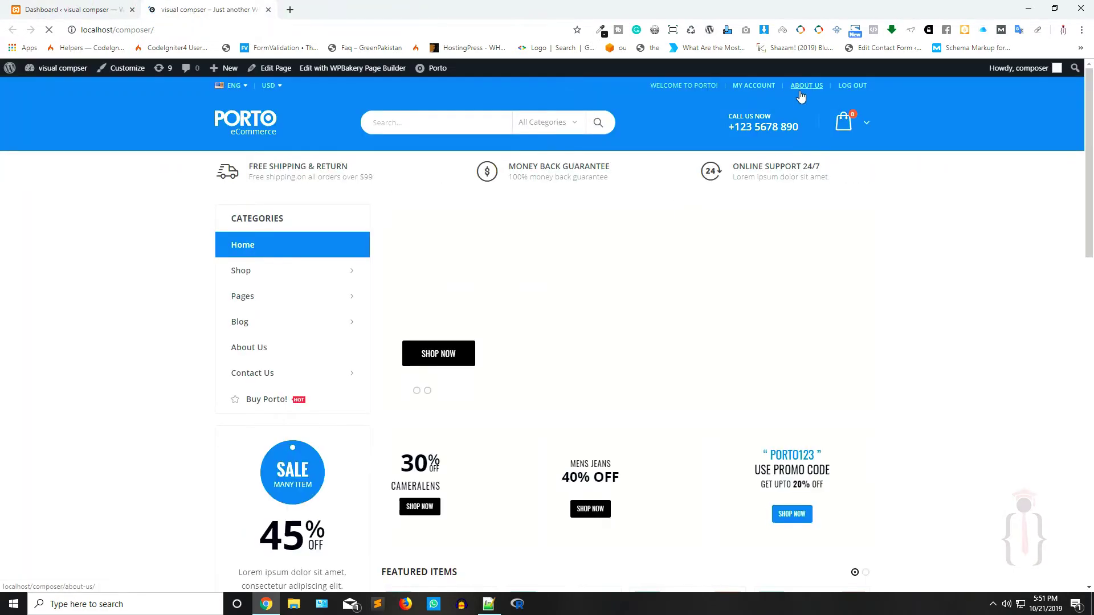
Open the About Us page and scroll through its content.
{"action": "left_click", "coordinate": [805, 87]}
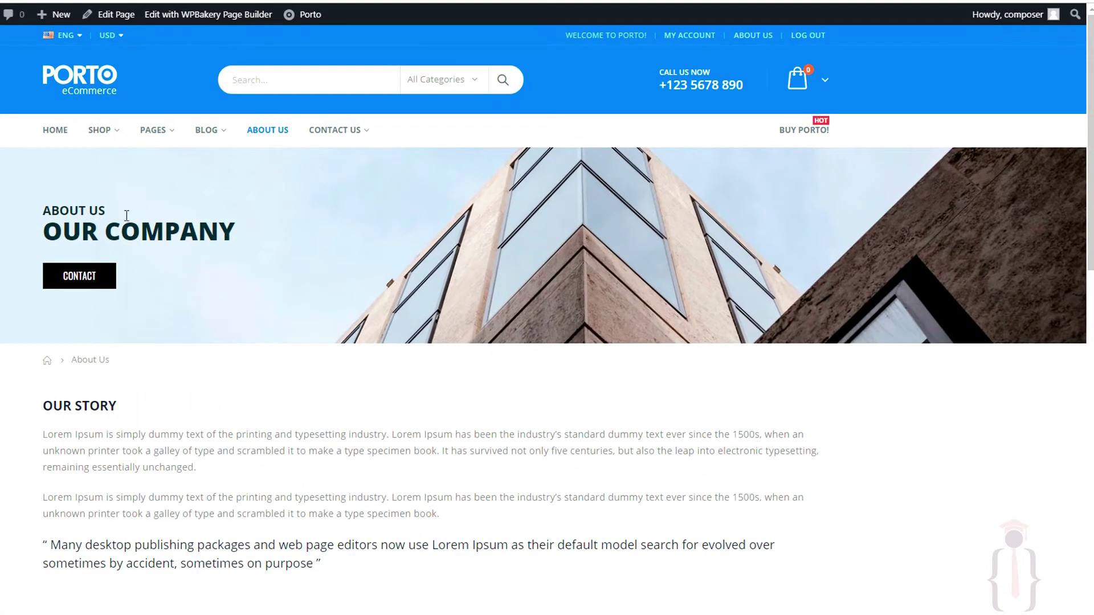
{"action": "scroll", "coordinate": [26, 168], "scroll_direction": "down", "scroll_amount": 12}
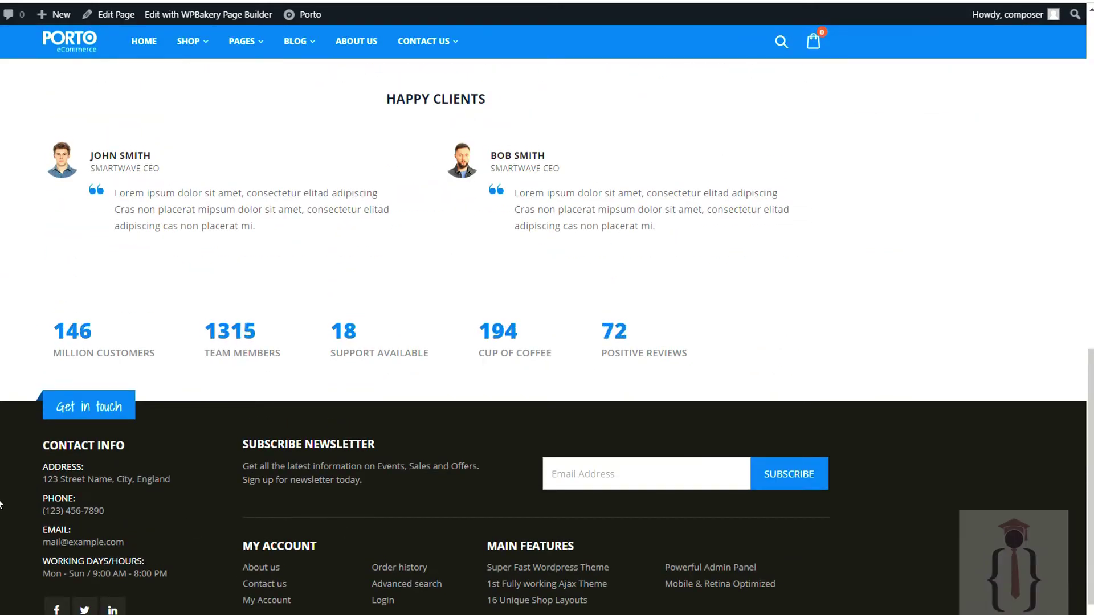
{"action": "scroll", "coordinate": [26, 168], "scroll_direction": "up", "scroll_amount": 6}
{"action": "scroll", "coordinate": [231, 115], "scroll_direction": "up", "scroll_amount": 6}
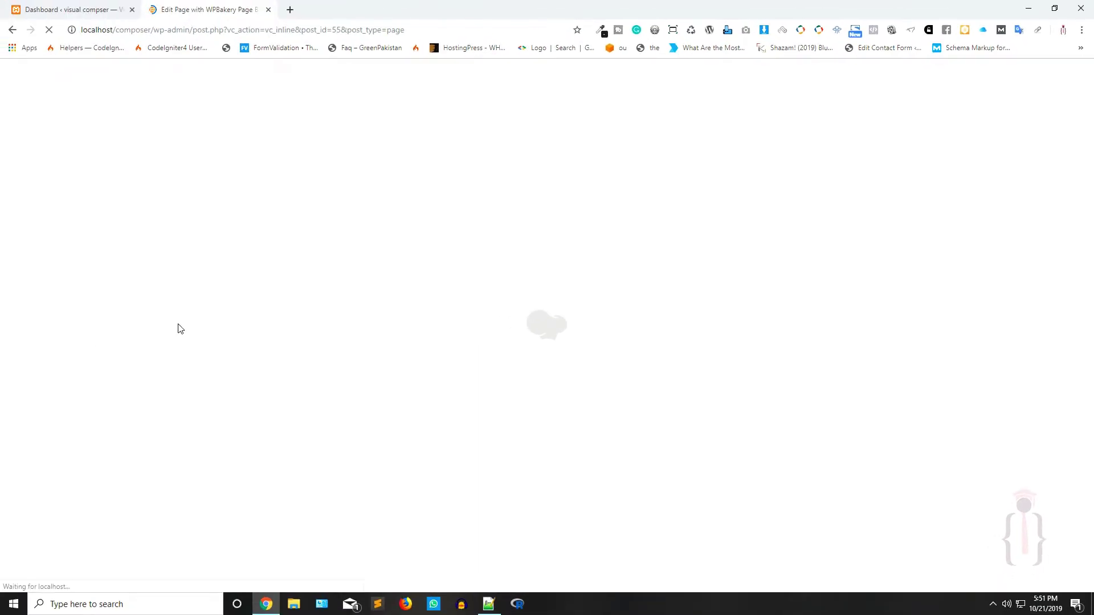
{"action": "scroll", "coordinate": [179, 329], "scroll_direction": "down", "scroll_amount": 3}
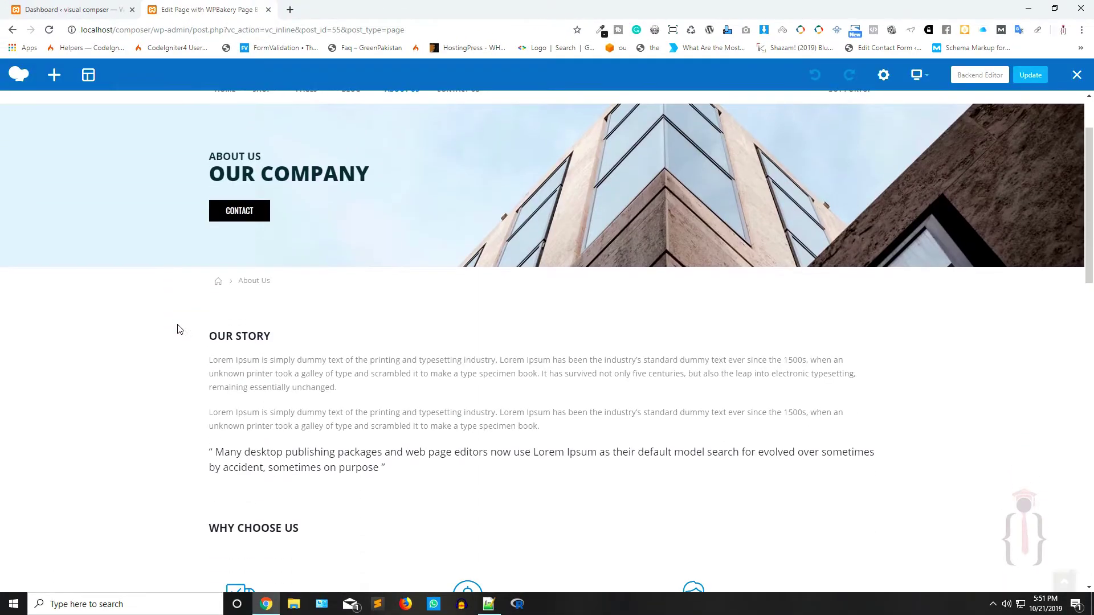
{"action": "scroll", "coordinate": [177, 329], "scroll_direction": "down", "scroll_amount": 4}
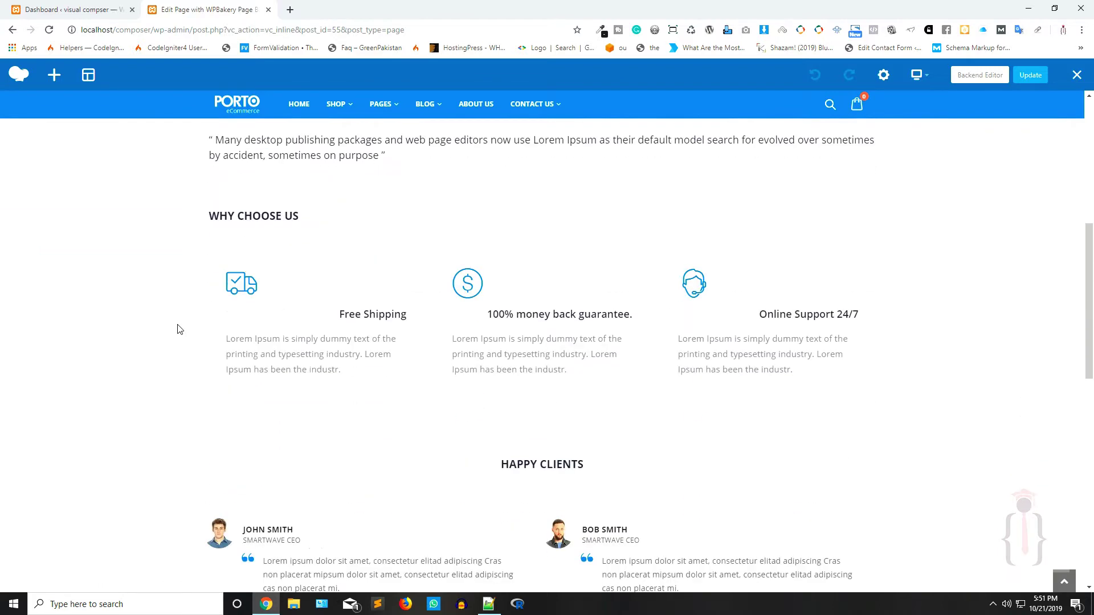
{"action": "scroll", "coordinate": [289, 313], "scroll_direction": "up", "scroll_amount": 3}
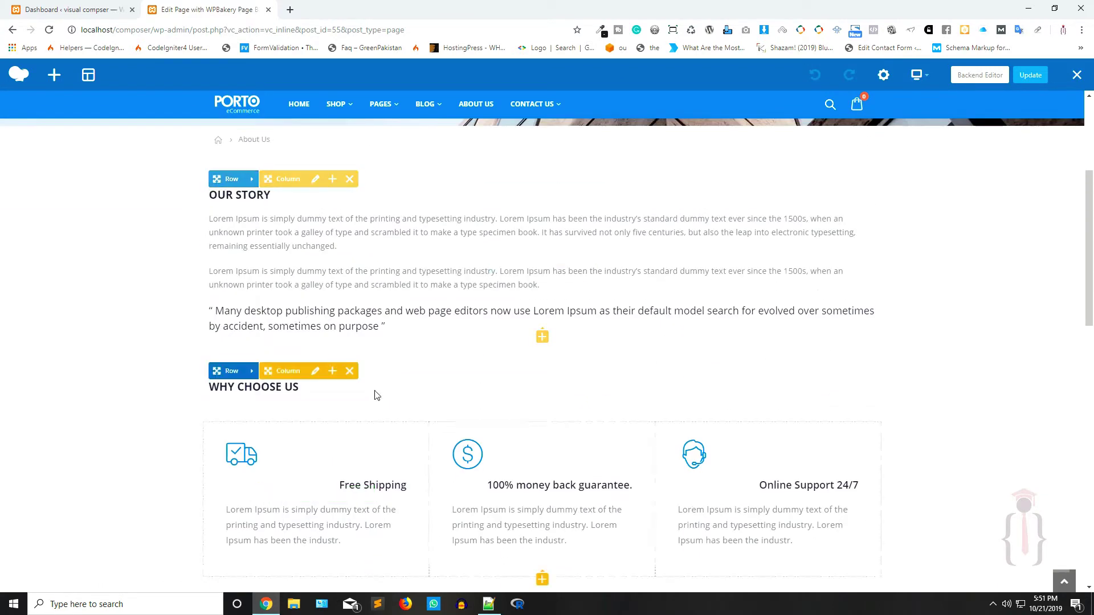
{"action": "scroll", "coordinate": [371, 364], "scroll_direction": "down", "scroll_amount": 15}
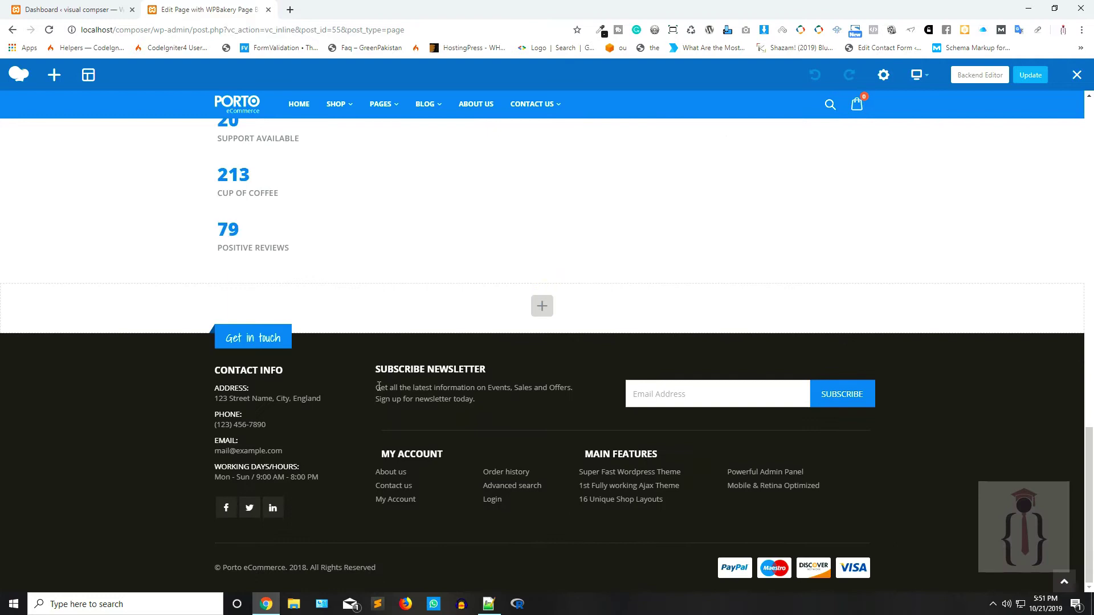
{"action": "scroll", "coordinate": [298, 472], "scroll_direction": "up", "scroll_amount": 20}
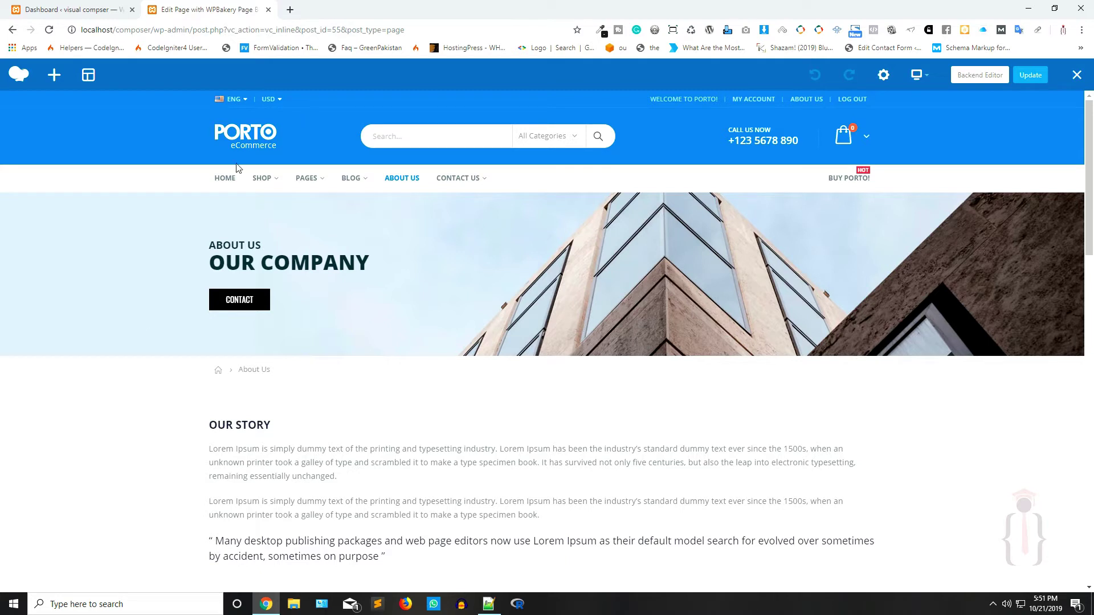
{"action": "scroll", "coordinate": [108, 285], "scroll_direction": "down", "scroll_amount": 20}
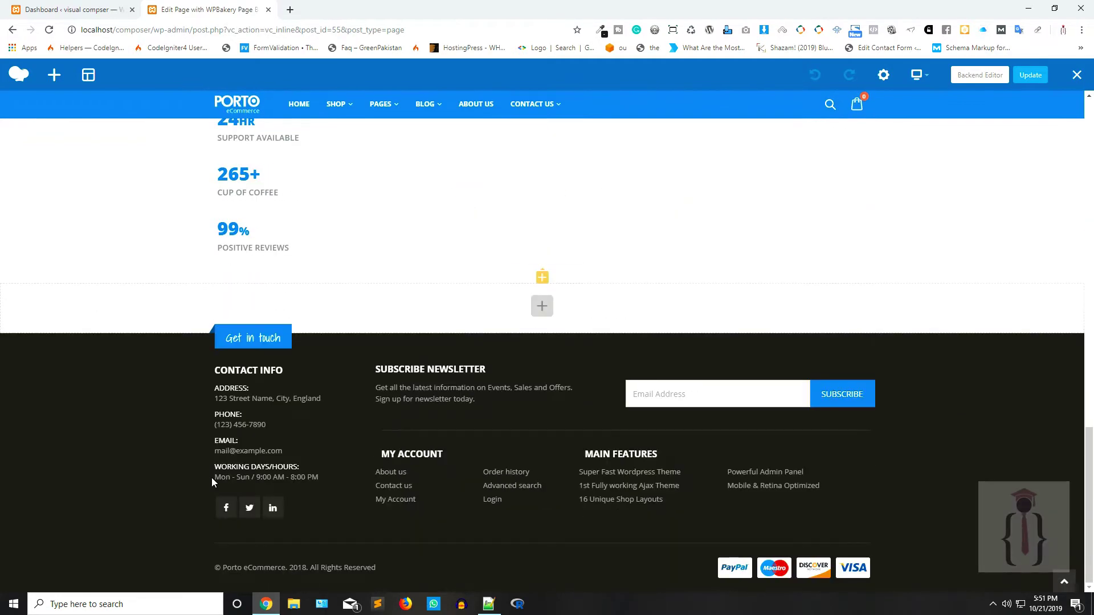
{"action": "scroll", "coordinate": [205, 464], "scroll_direction": "up", "scroll_amount": 20}
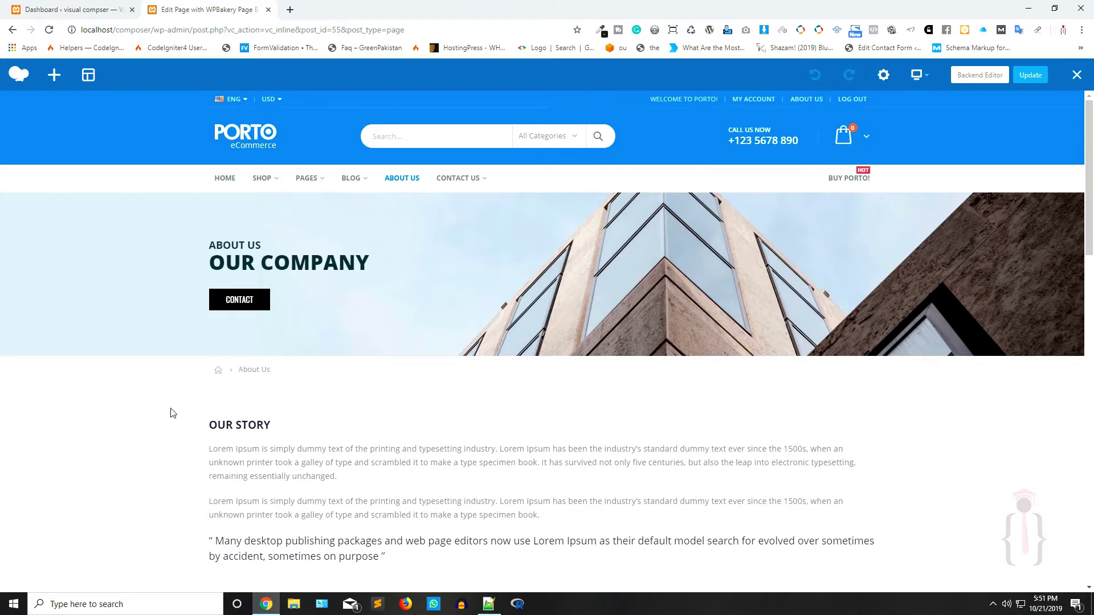
{"action": "scroll", "coordinate": [173, 412], "scroll_direction": "down", "scroll_amount": 20}
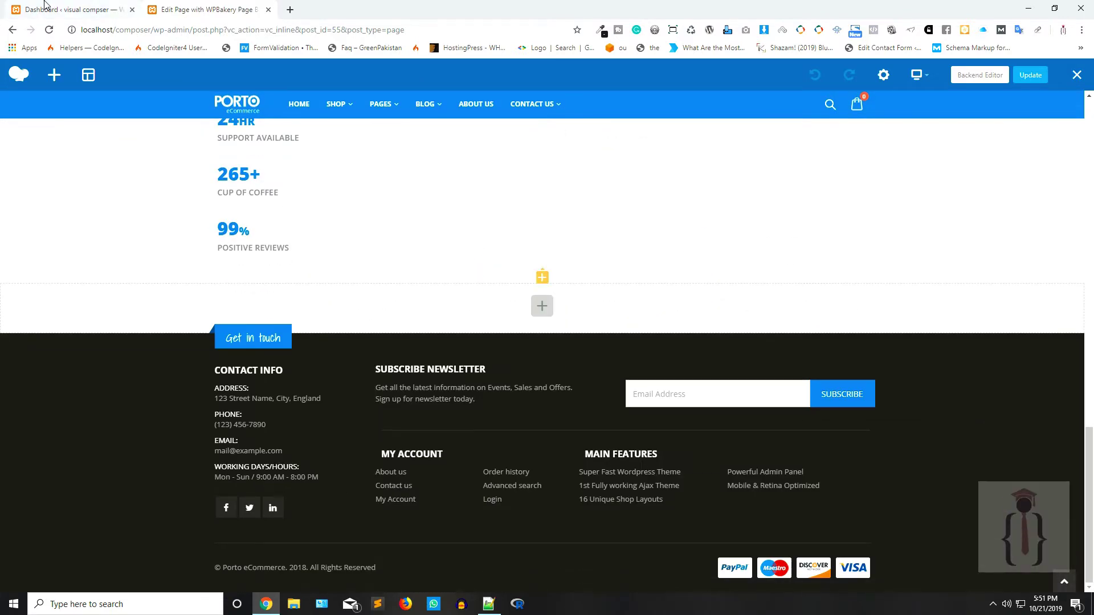
Go to Appearance > Widgets and collapse the Blog Sidebar widget list.
{"action": "left_click", "coordinate": [63, 9]}
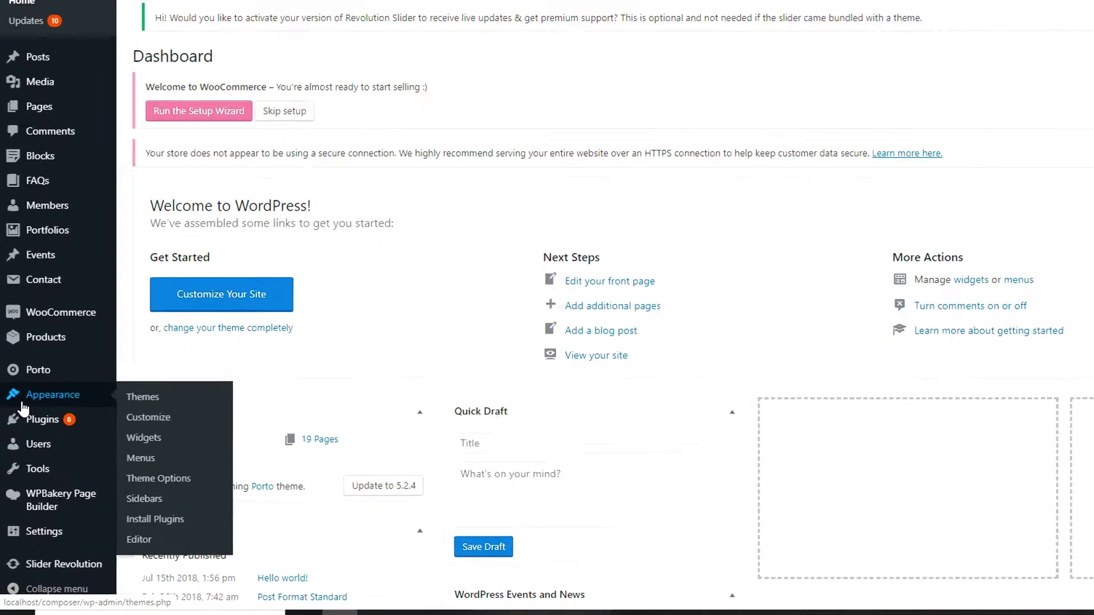
{"action": "left_click", "coordinate": [109, 461]}
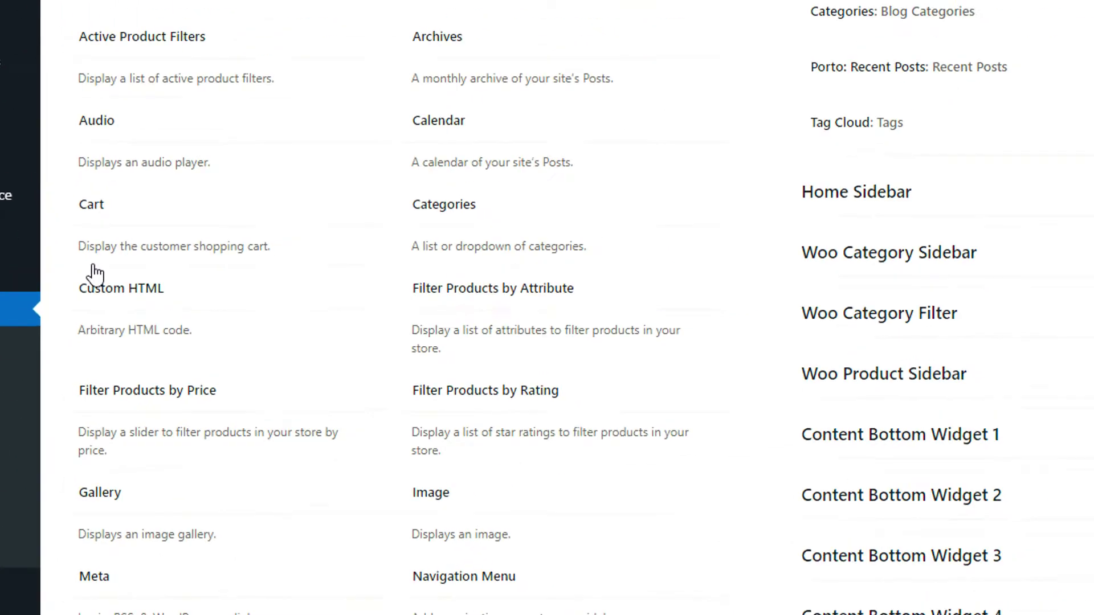
{"action": "left_click", "coordinate": [618, 109]}
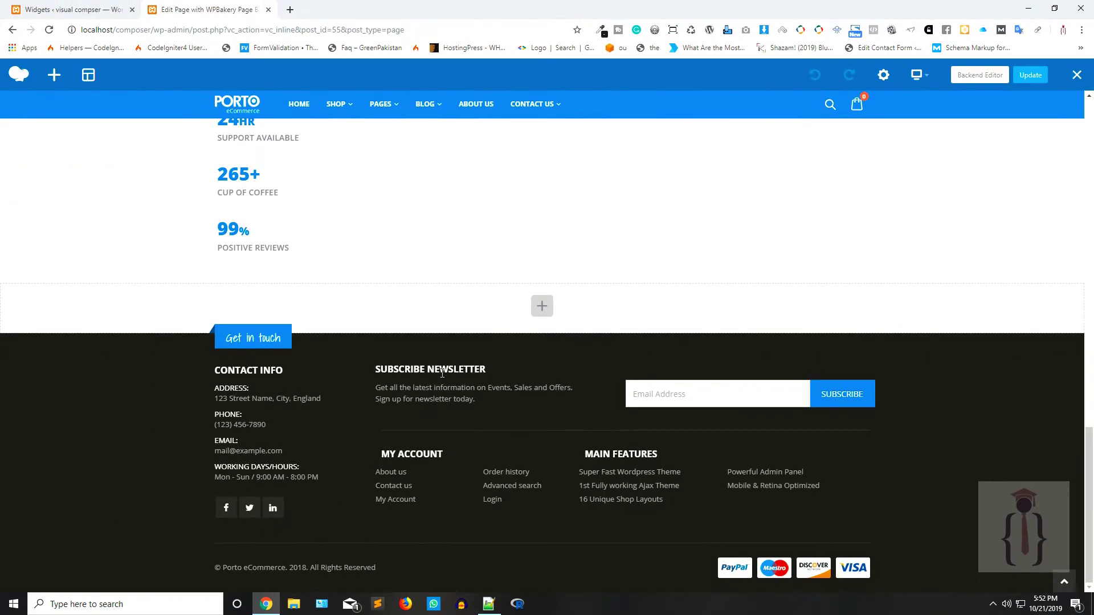
{"action": "left_click", "coordinate": [69, 9]}
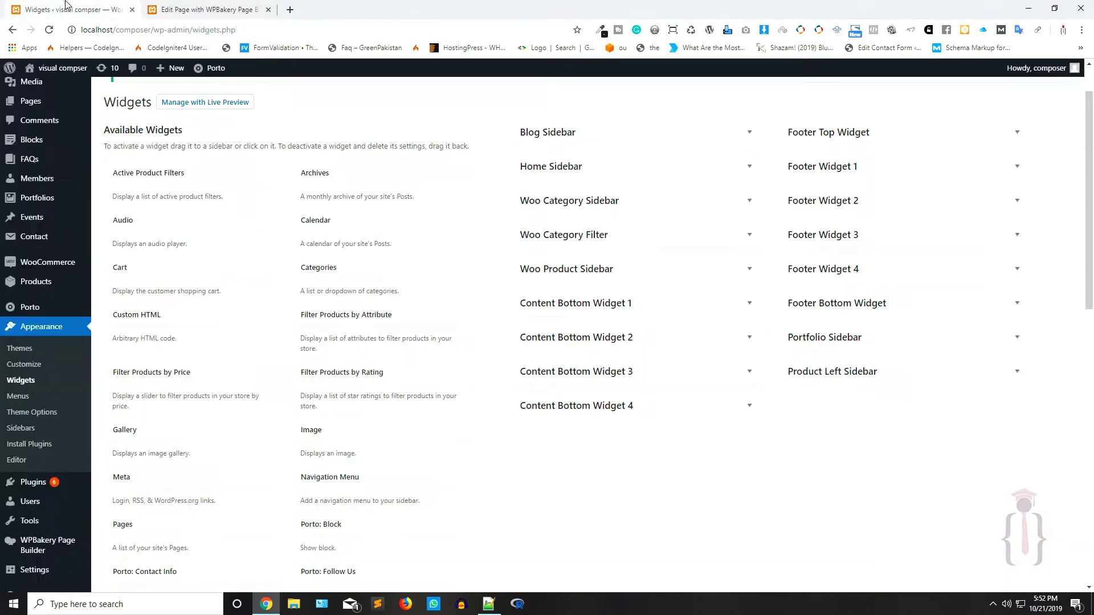
Expand Footer Widget 1 and compare its Contact Info widget with the footer's working-hours line.
{"action": "left_click", "coordinate": [843, 164]}
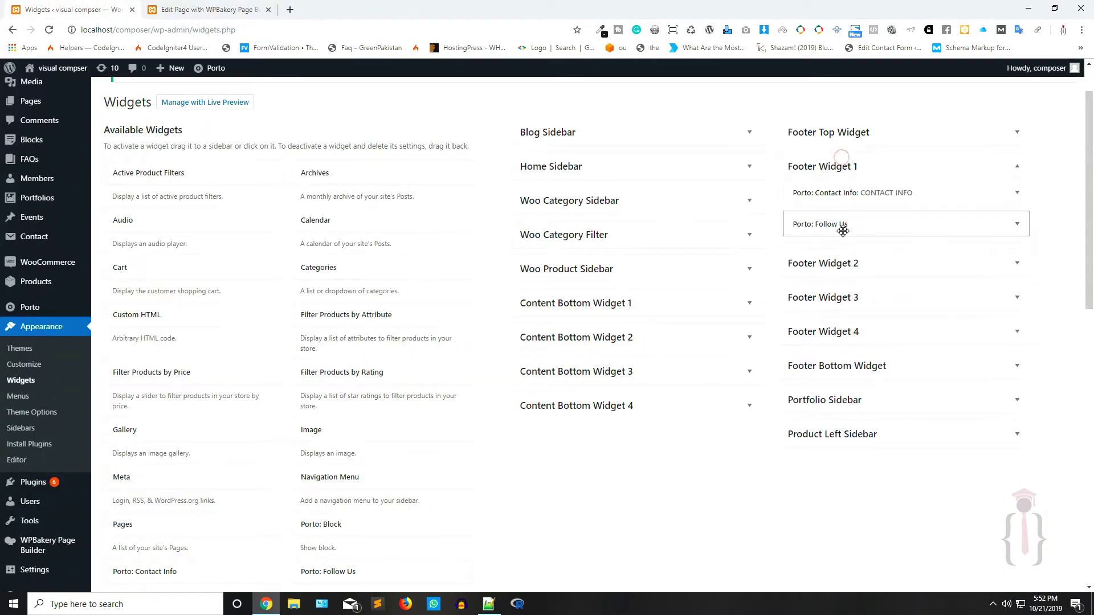
{"action": "left_click", "coordinate": [902, 192]}
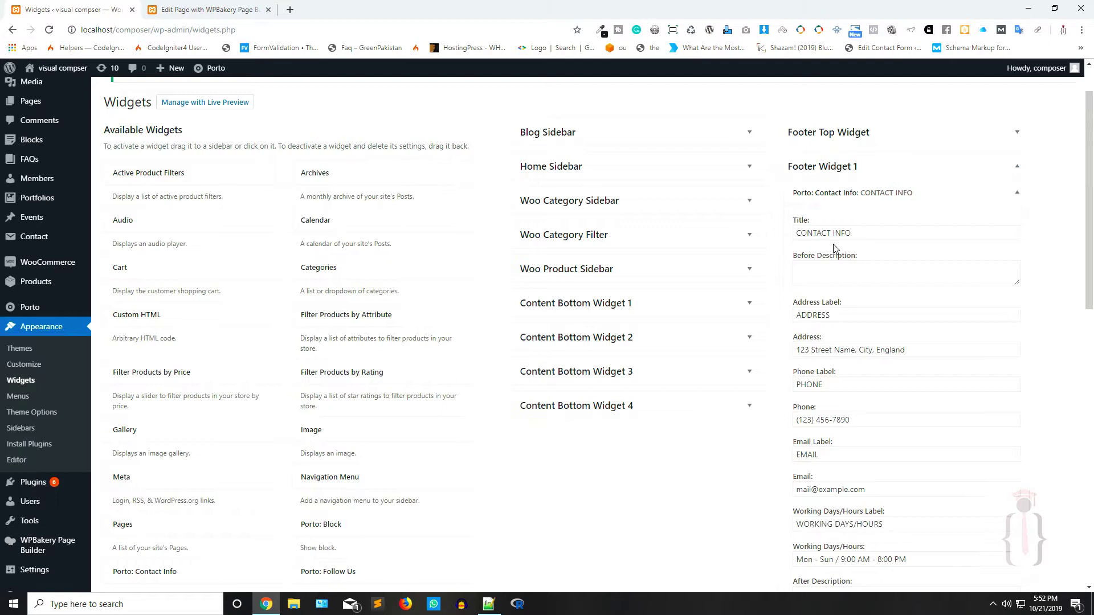
{"action": "left_click", "coordinate": [260, 7]}
{"action": "triple_click", "coordinate": [285, 477]}
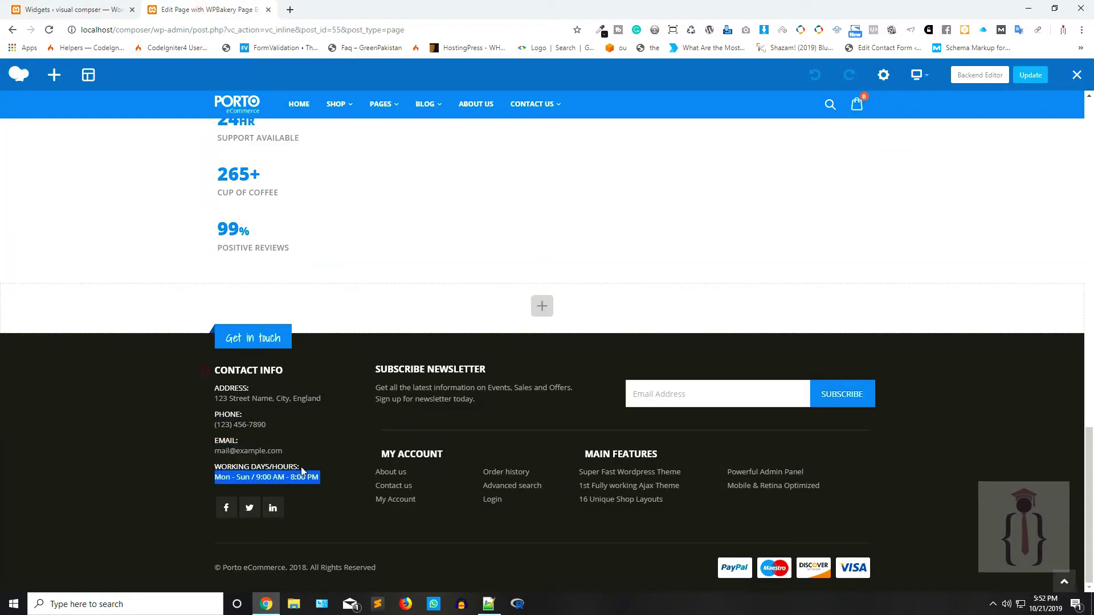
{"action": "left_click", "coordinate": [57, 7]}
{"action": "left_click", "coordinate": [893, 188]}
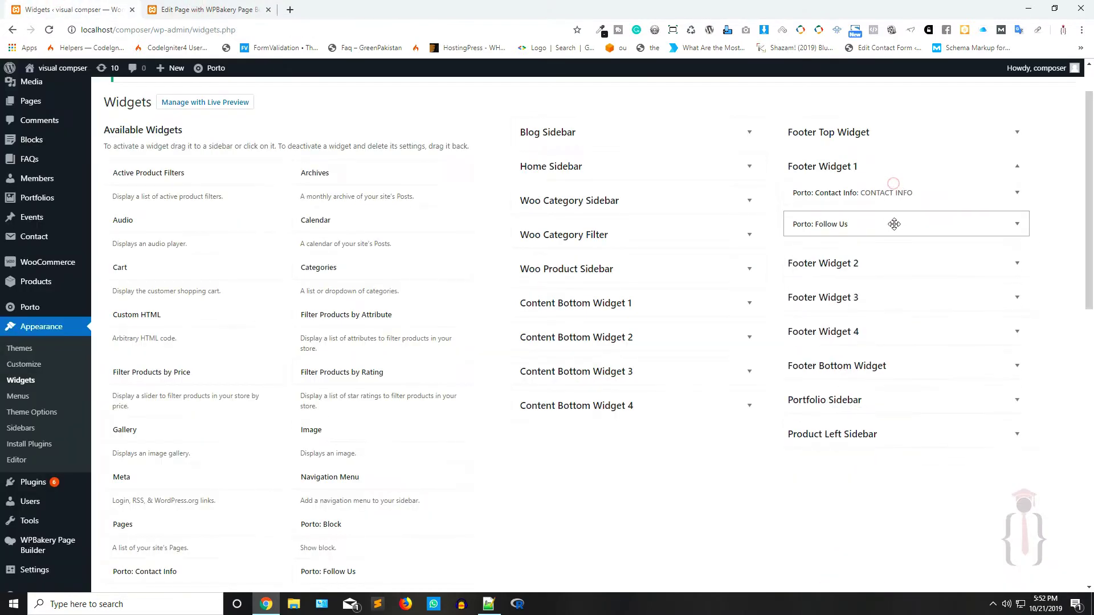
Expand Footer Widget 2 and inspect its Porto: Block widget settings.
{"action": "left_click", "coordinate": [861, 266]}
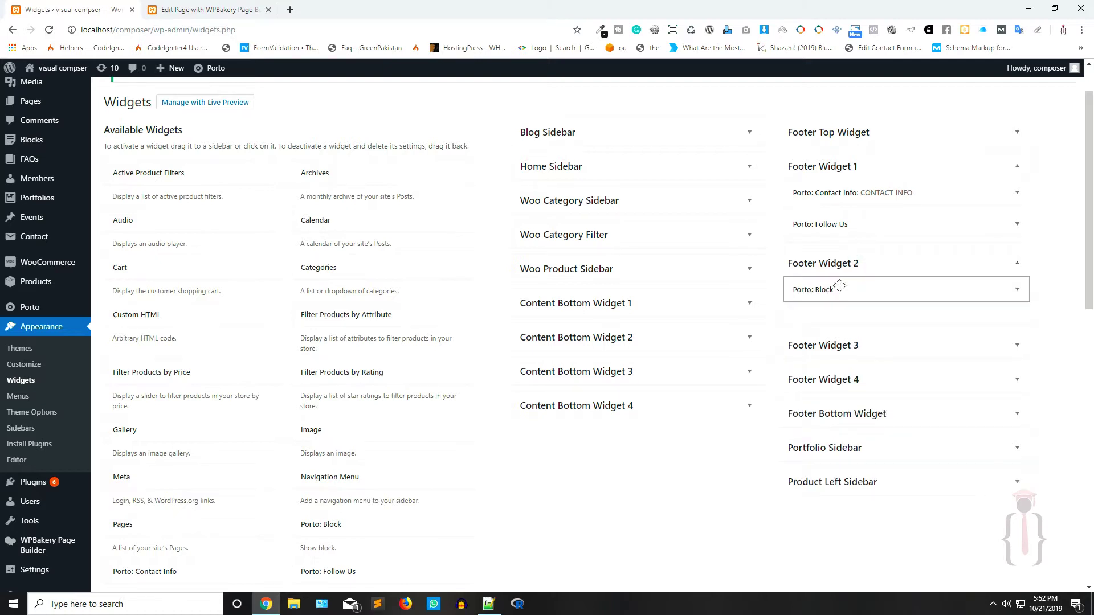
{"action": "left_click", "coordinate": [841, 287]}
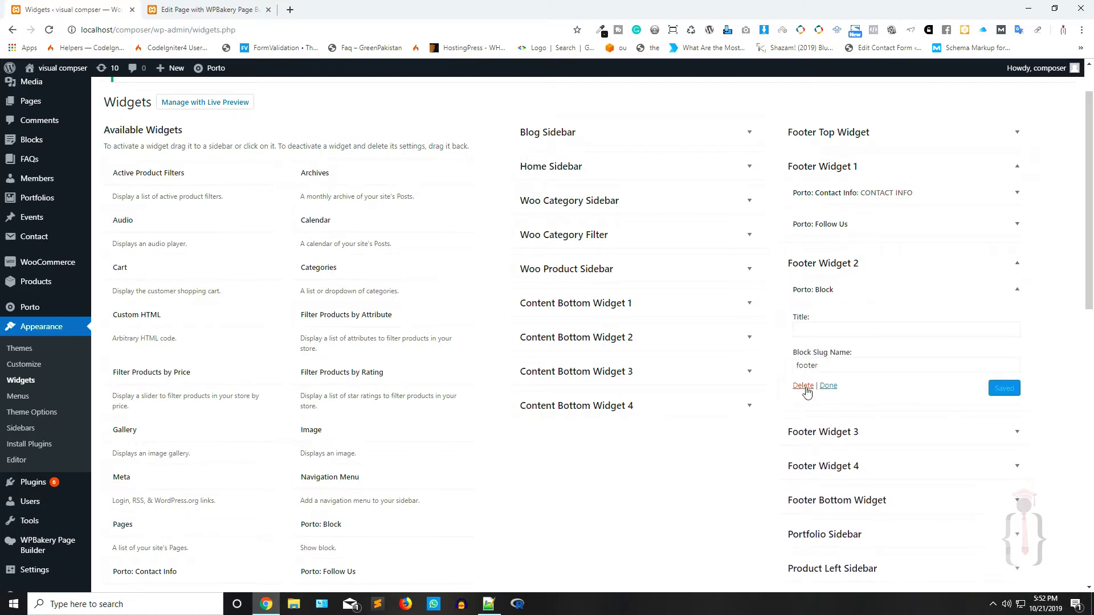
{"action": "left_click", "coordinate": [963, 288]}
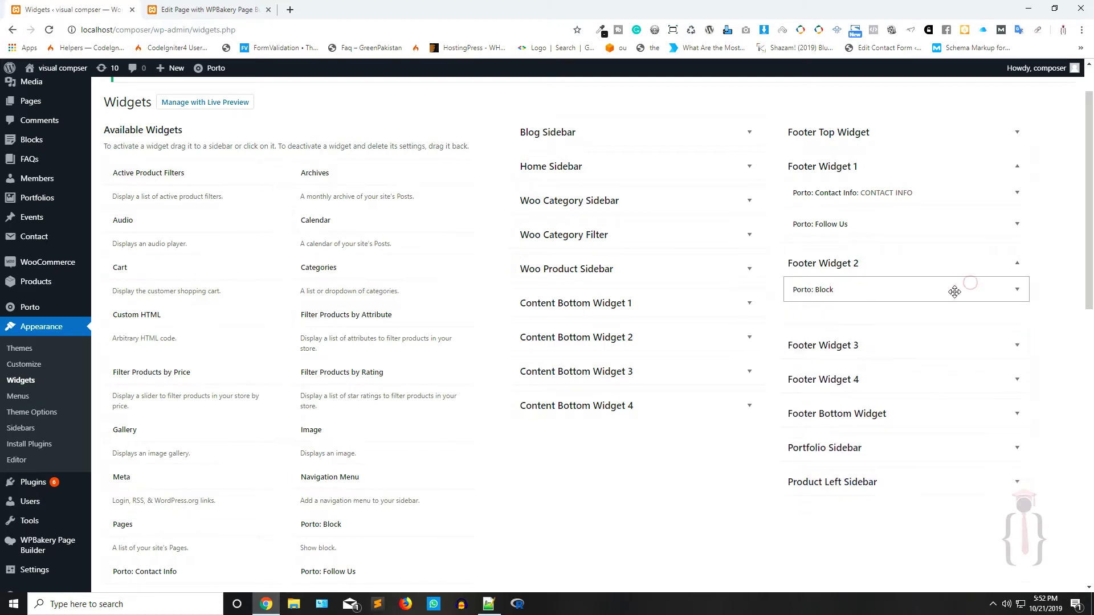
{"action": "left_click", "coordinate": [819, 294]}
{"action": "left_click", "coordinate": [821, 294]}
{"action": "left_click", "coordinate": [821, 293]}
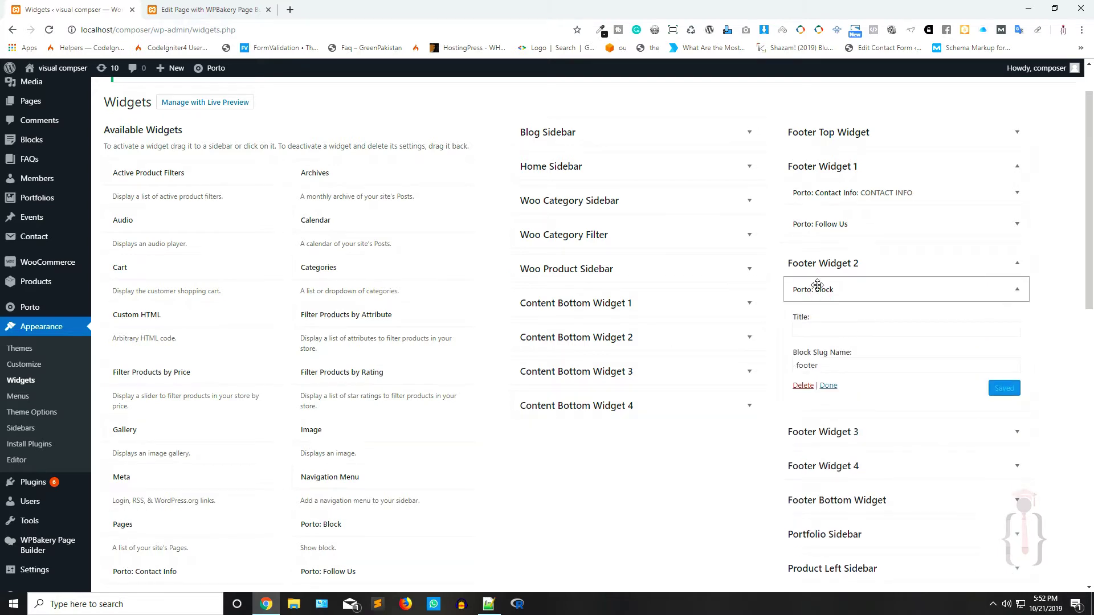
{"action": "left_click", "coordinate": [818, 286]}
{"action": "scroll", "coordinate": [249, 410], "scroll_direction": "down", "scroll_amount": 2}
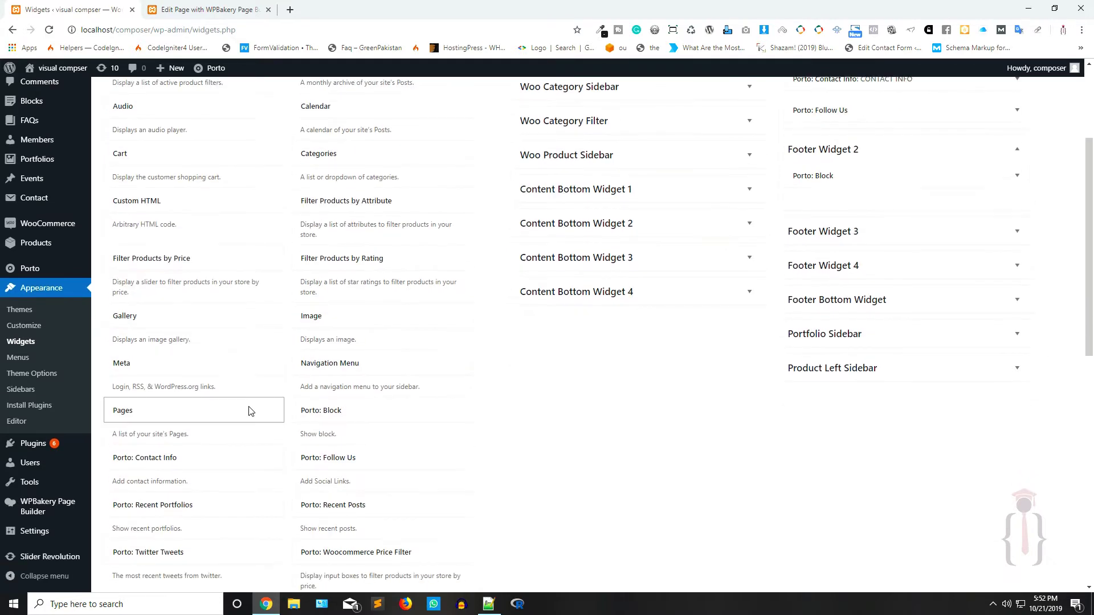
Search the Widgets page for 'block', then close the find bar.
{"action": "key", "text": "ctrl+f"}
{"action": "type", "text": "blocvk"}
{"action": "key", "text": "BackSpace"}
{"action": "key", "text": "BackSpace"}
{"action": "key", "text": "BackSpace"}
{"action": "type", "text": "ck"}
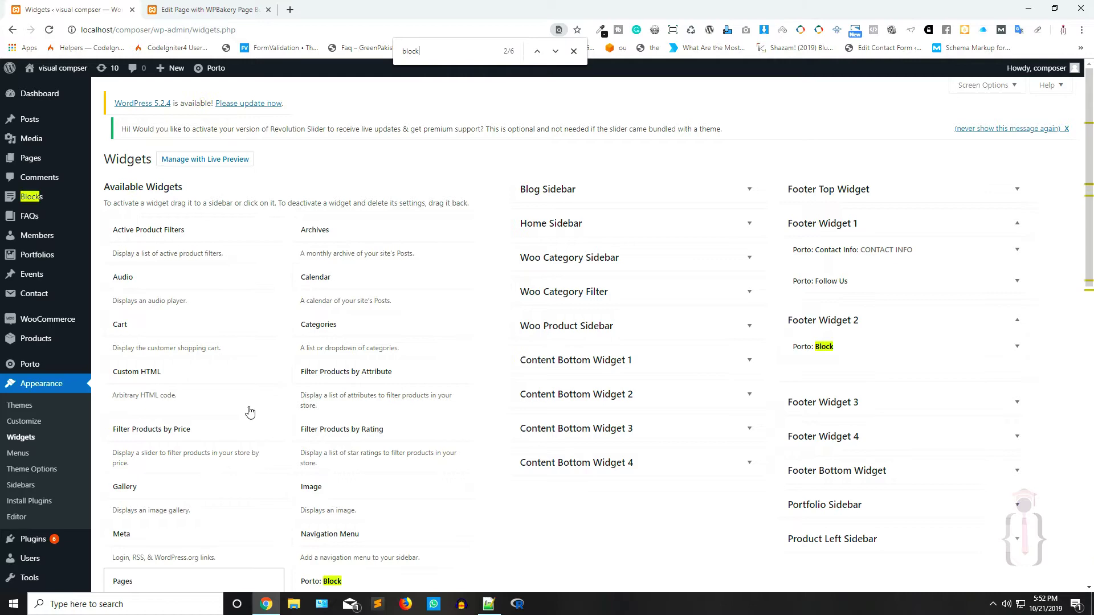
{"action": "scroll", "coordinate": [250, 411], "scroll_direction": "down", "scroll_amount": 6}
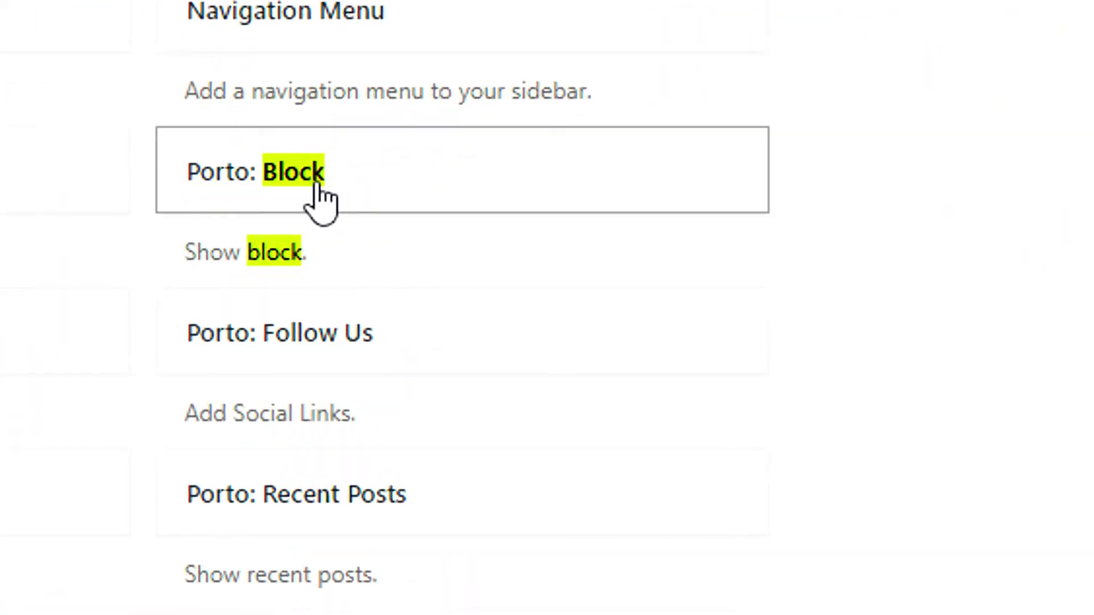
{"action": "scroll", "coordinate": [547, 307], "scroll_direction": "up", "scroll_amount": 6}
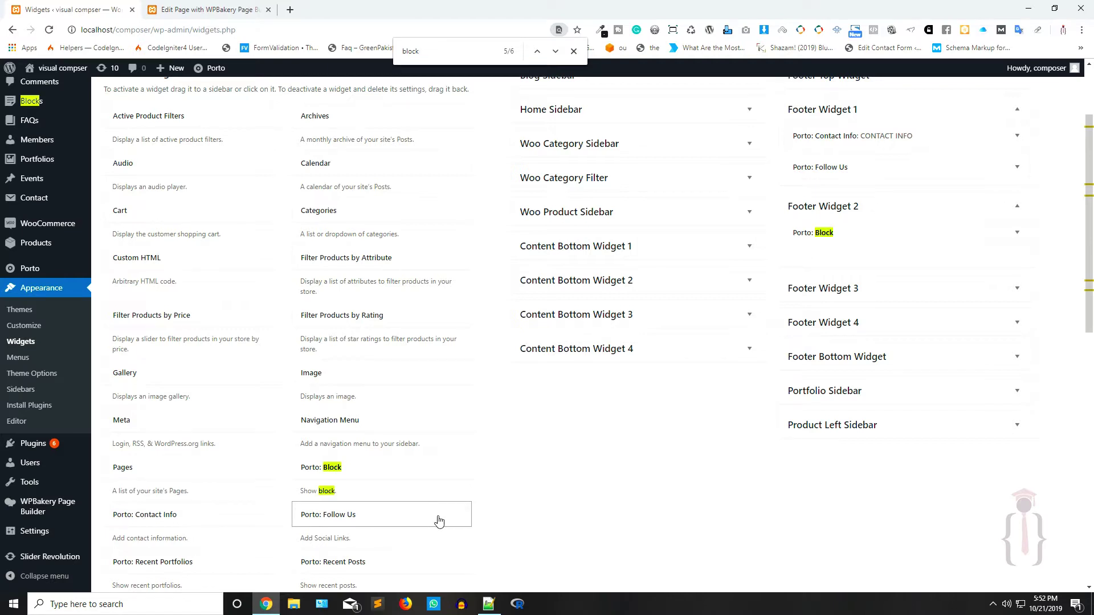
{"action": "left_click", "coordinate": [574, 51]}
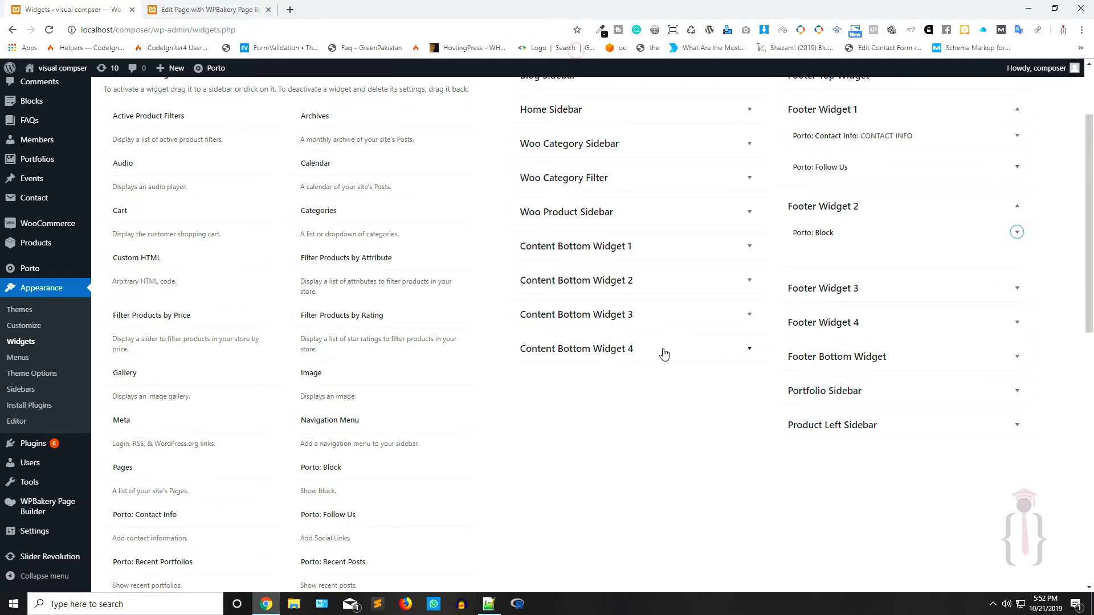
Expand the empty Footer Widget 3 and Footer Widget 4 areas.
{"action": "left_click", "coordinate": [864, 289]}
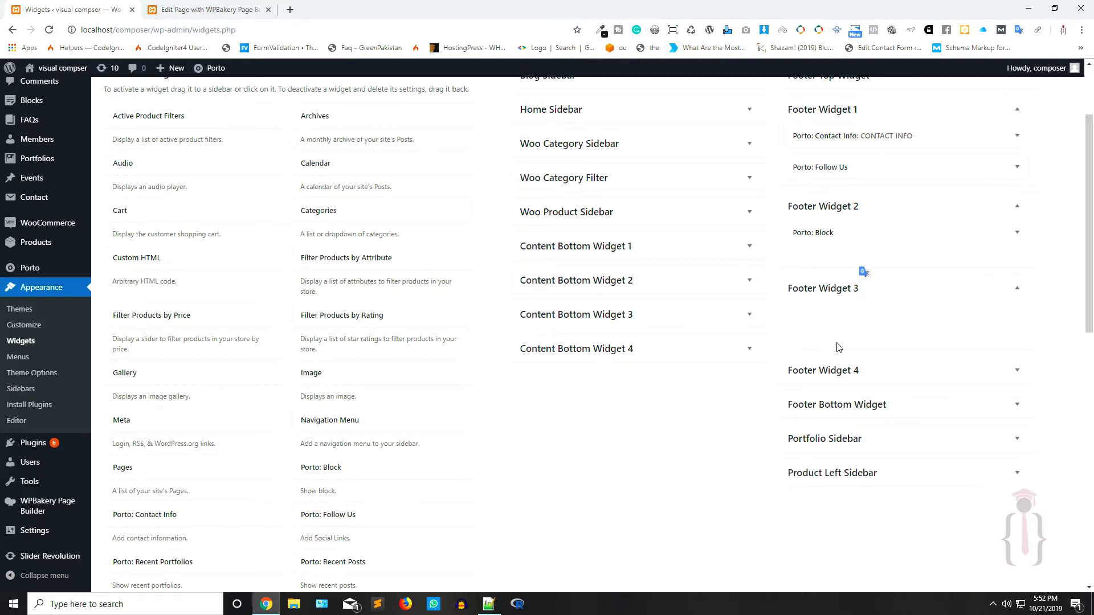
{"action": "left_click", "coordinate": [832, 370]}
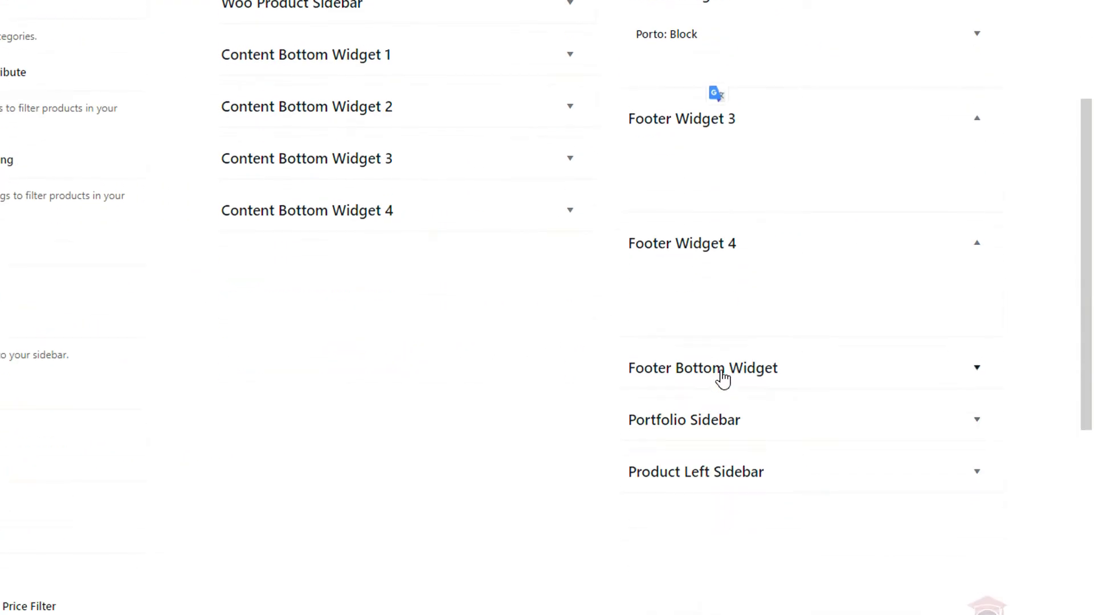
{"action": "scroll", "coordinate": [731, 379], "scroll_direction": "up", "scroll_amount": 5}
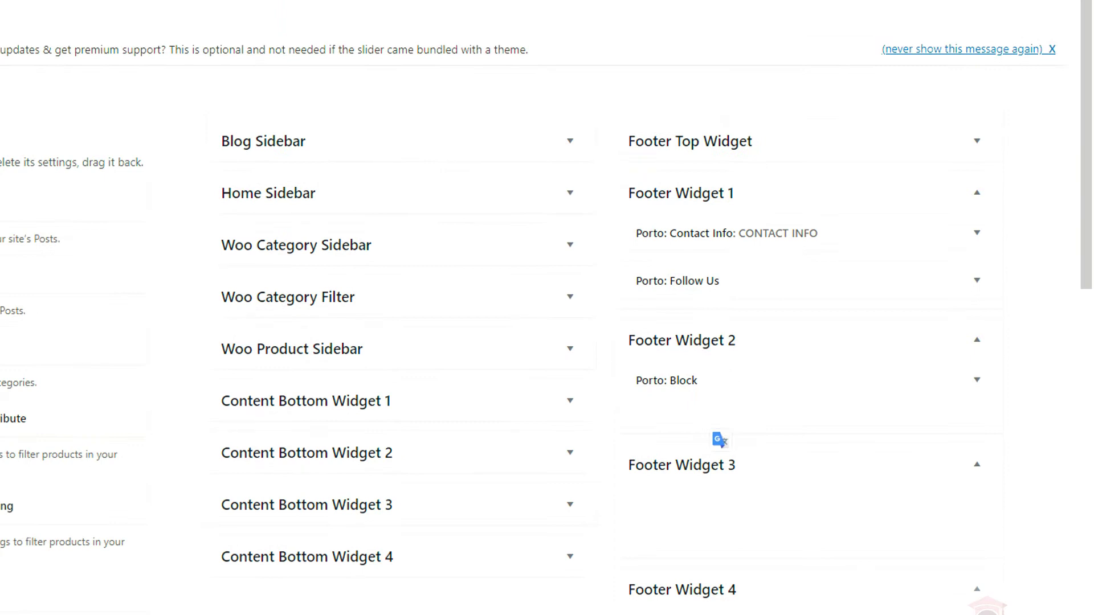
{"action": "scroll", "coordinate": [547, 341], "scroll_direction": "down", "scroll_amount": 7}
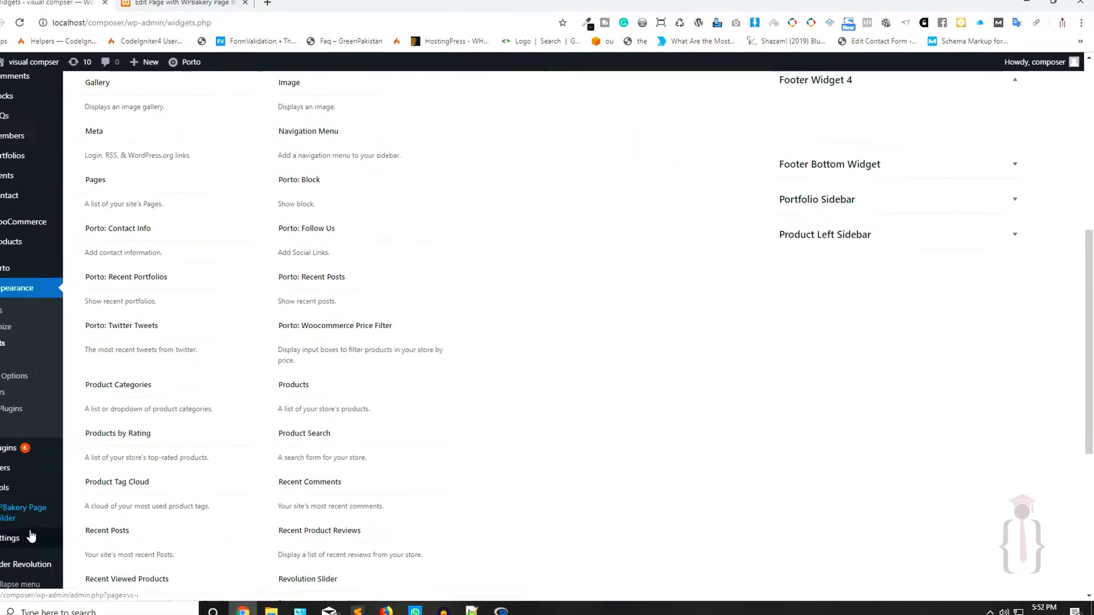
Open Porto Theme Options and show the Footer section.
{"action": "mouse_move", "coordinate": [1, 542]}
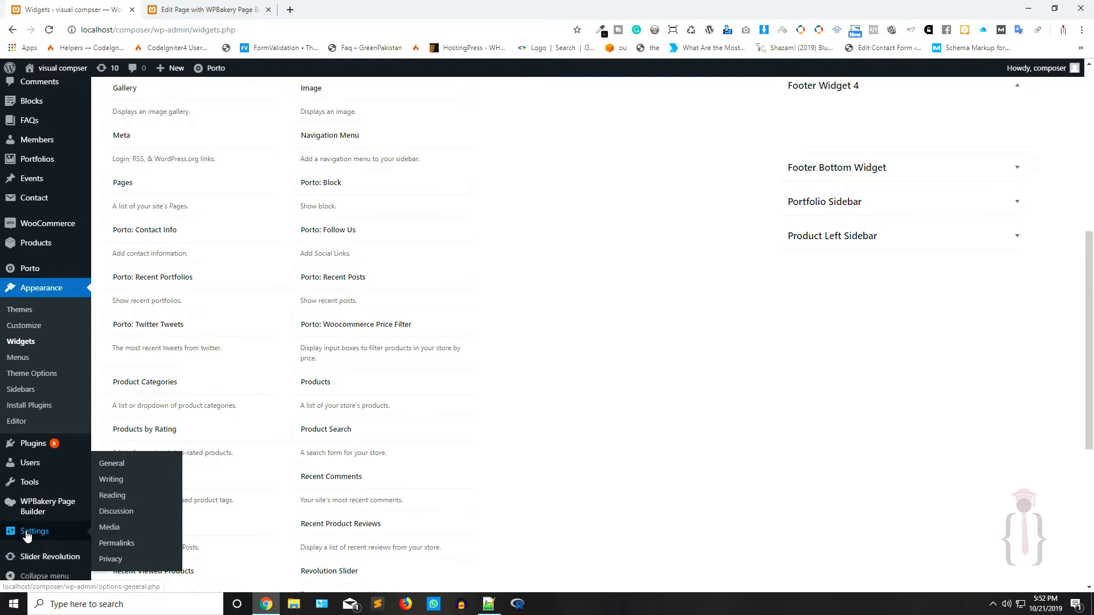
{"action": "mouse_move", "coordinate": [28, 269]}
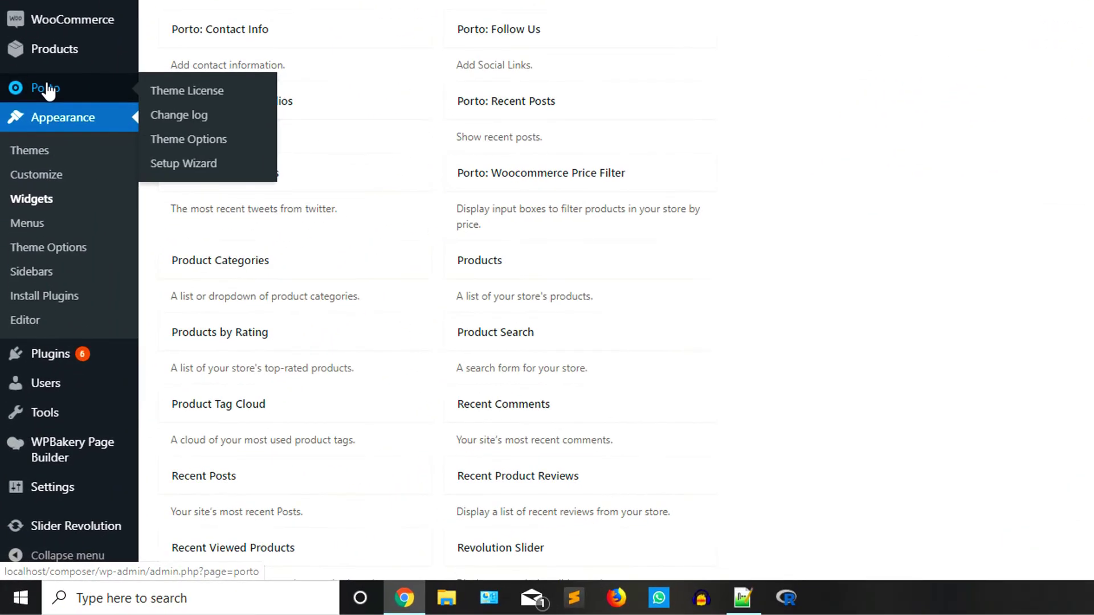
{"action": "left_click", "coordinate": [197, 144]}
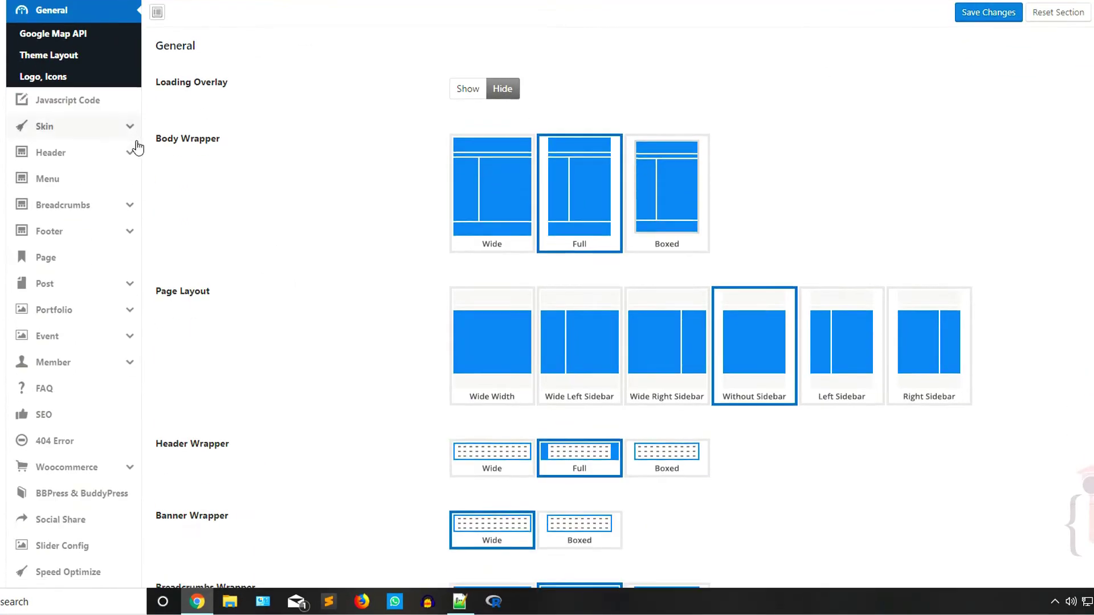
{"action": "scroll", "coordinate": [247, 221], "scroll_direction": "down", "scroll_amount": 1}
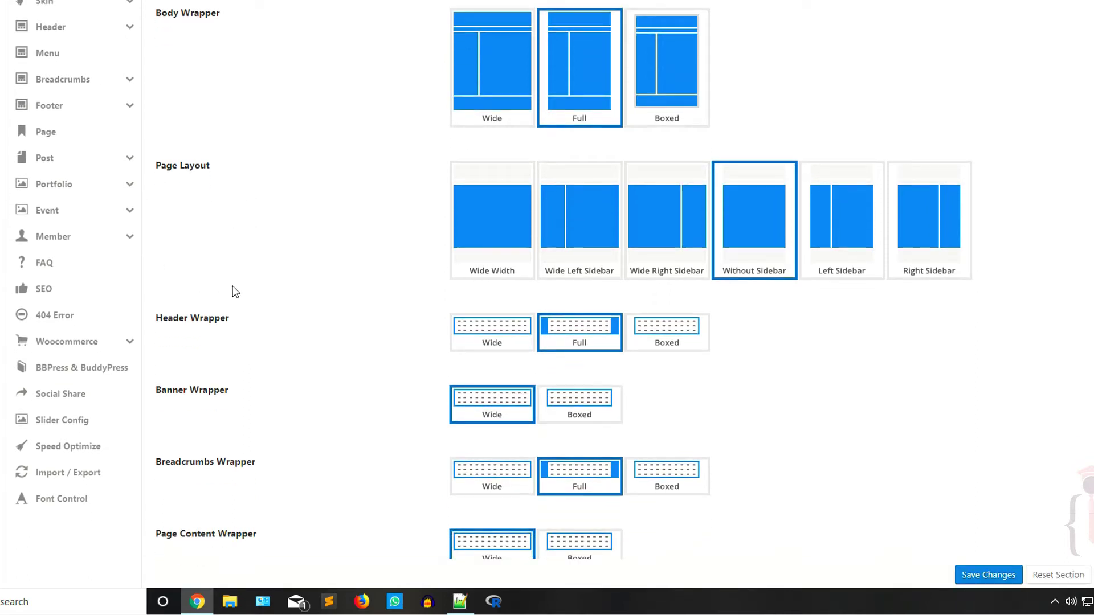
{"action": "left_click", "coordinate": [57, 107]}
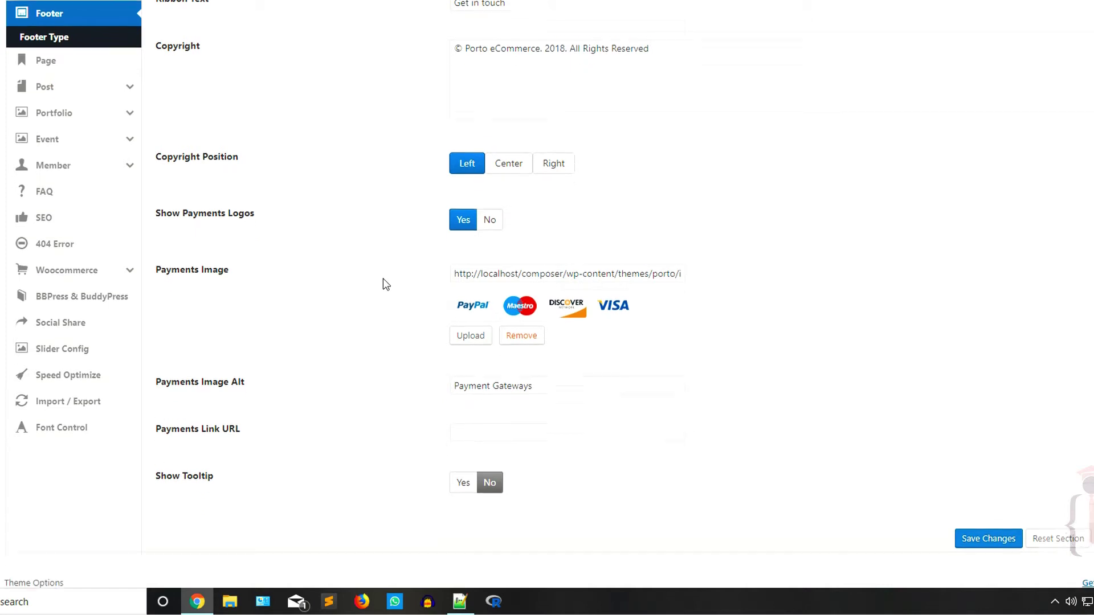
Review the Footer settings and select the copyright line in the site footer.
{"action": "scroll", "coordinate": [383, 278], "scroll_direction": "up", "scroll_amount": 4}
{"action": "scroll", "coordinate": [383, 278], "scroll_direction": "down", "scroll_amount": 2}
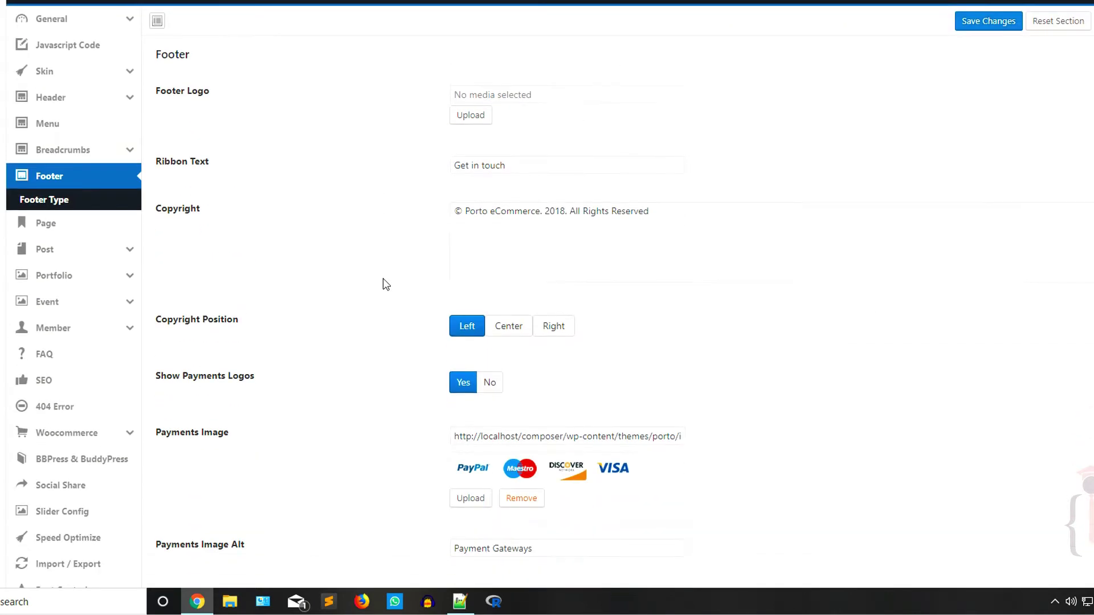
{"action": "scroll", "coordinate": [382, 278], "scroll_direction": "down", "scroll_amount": 3}
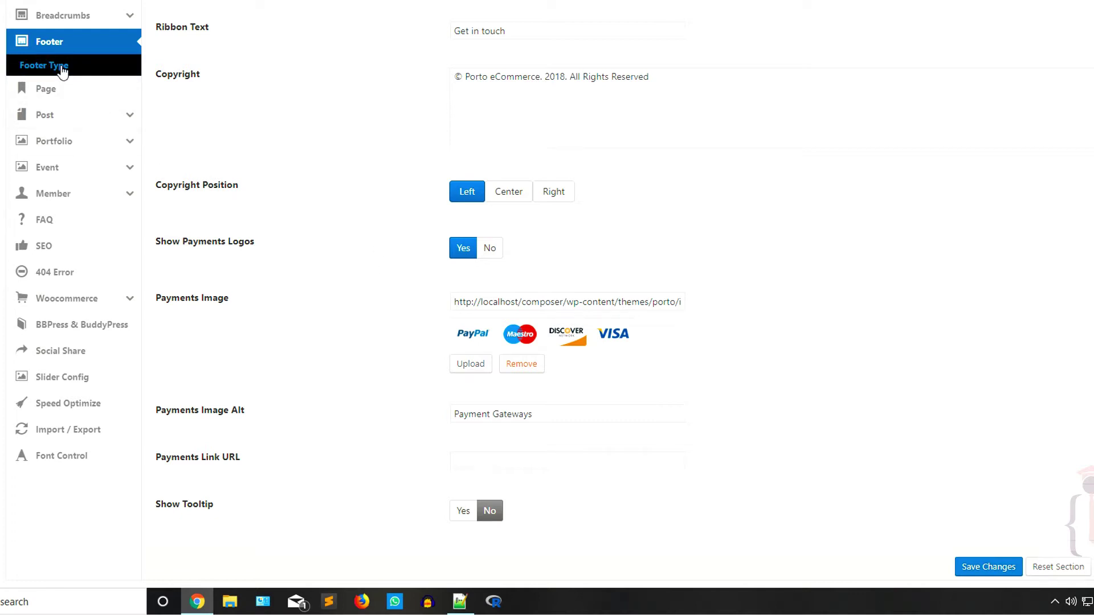
{"action": "scroll", "coordinate": [368, 328], "scroll_direction": "down", "scroll_amount": 1}
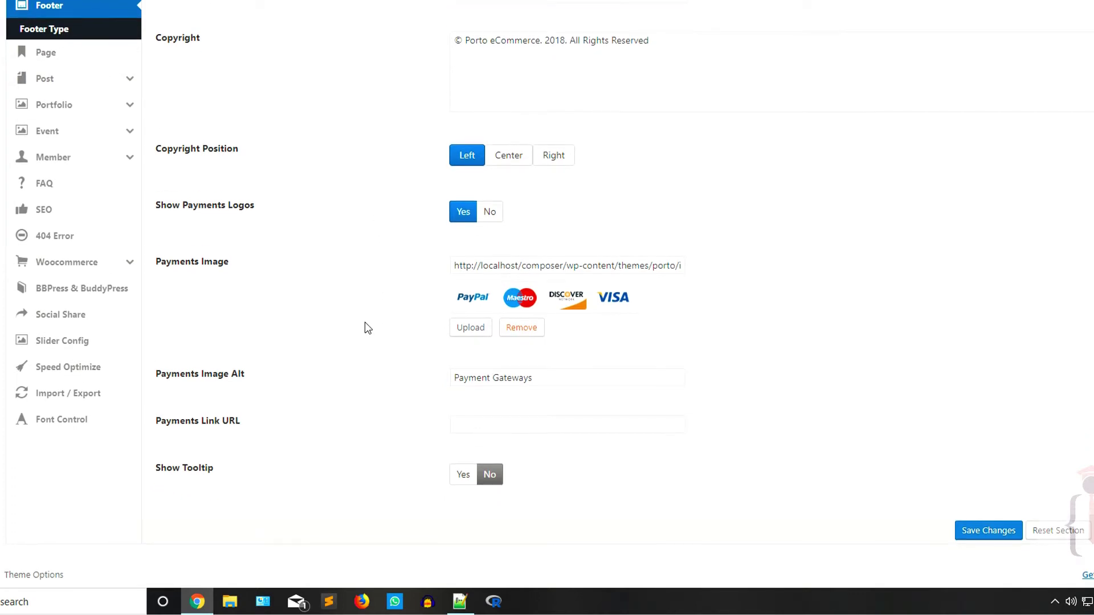
{"action": "scroll", "coordinate": [367, 328], "scroll_direction": "up", "scroll_amount": 7}
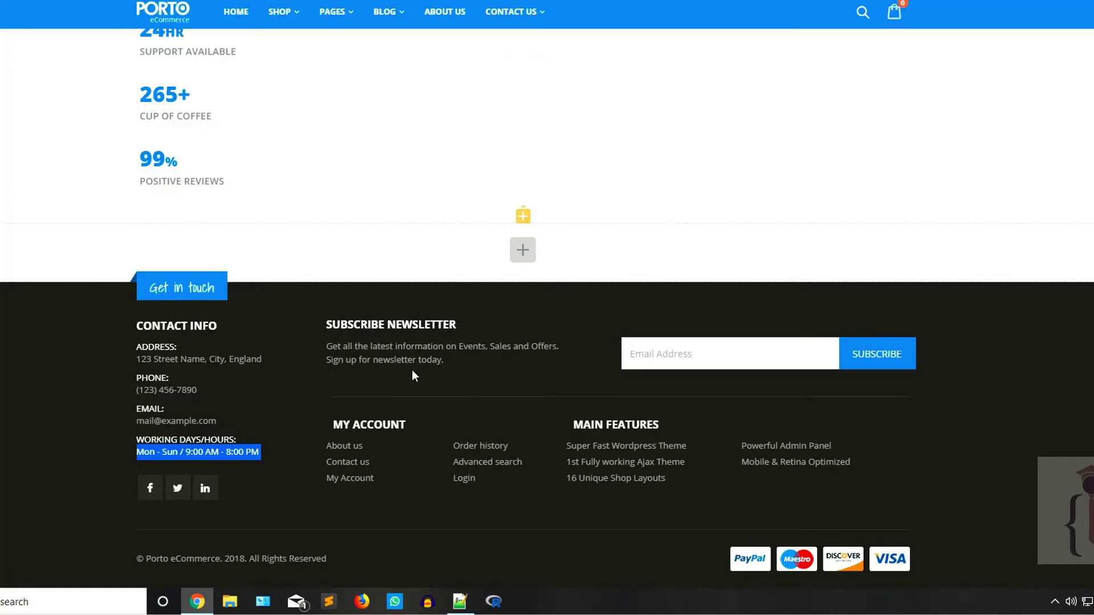
{"action": "left_click_drag", "start_coordinate": [125, 560], "coordinate": [352, 548]}
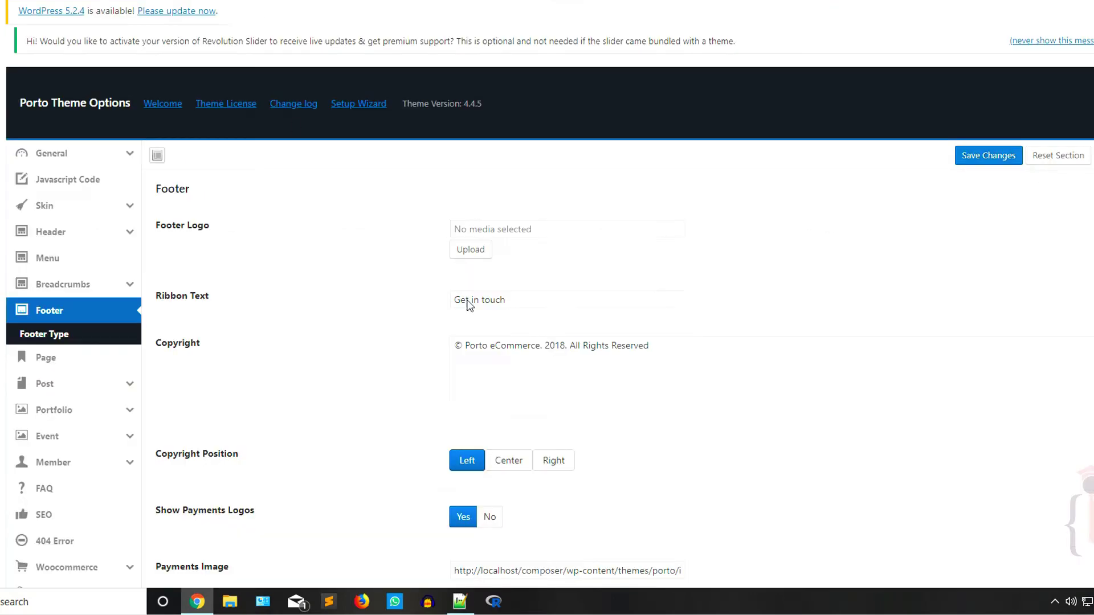
{"action": "scroll", "coordinate": [671, 220], "scroll_direction": "down", "scroll_amount": 4}
Inspect the Copyright text and Payments Image address fields, leaving them unchanged.
{"action": "left_click_drag", "start_coordinate": [671, 219], "coordinate": [466, 212]}
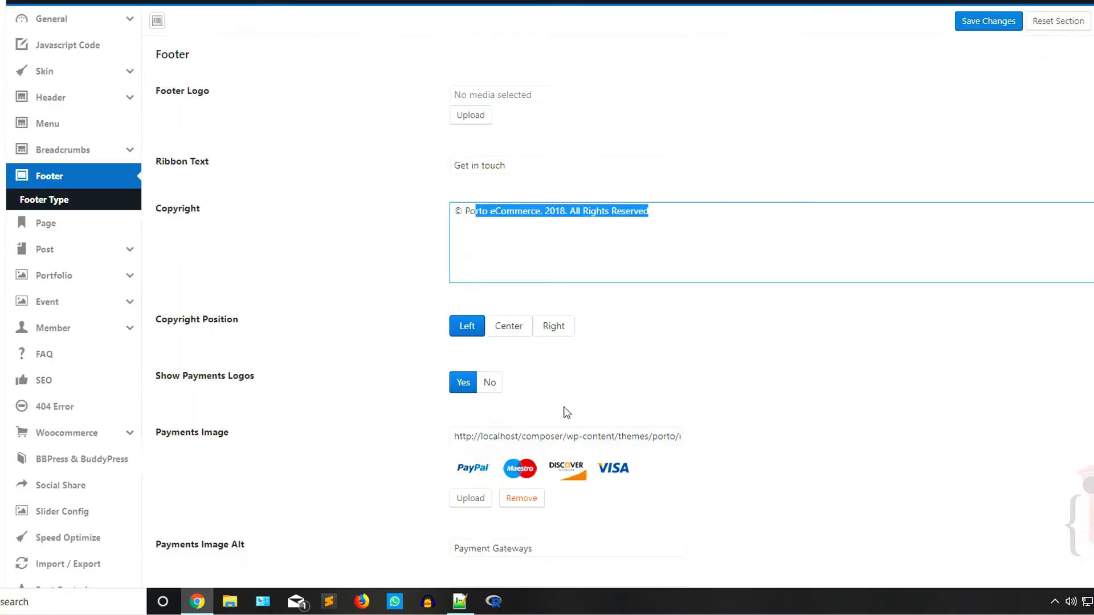
{"action": "scroll", "coordinate": [575, 419], "scroll_direction": "down", "scroll_amount": 3}
{"action": "left_click_drag", "start_coordinate": [456, 266], "coordinate": [693, 275]}
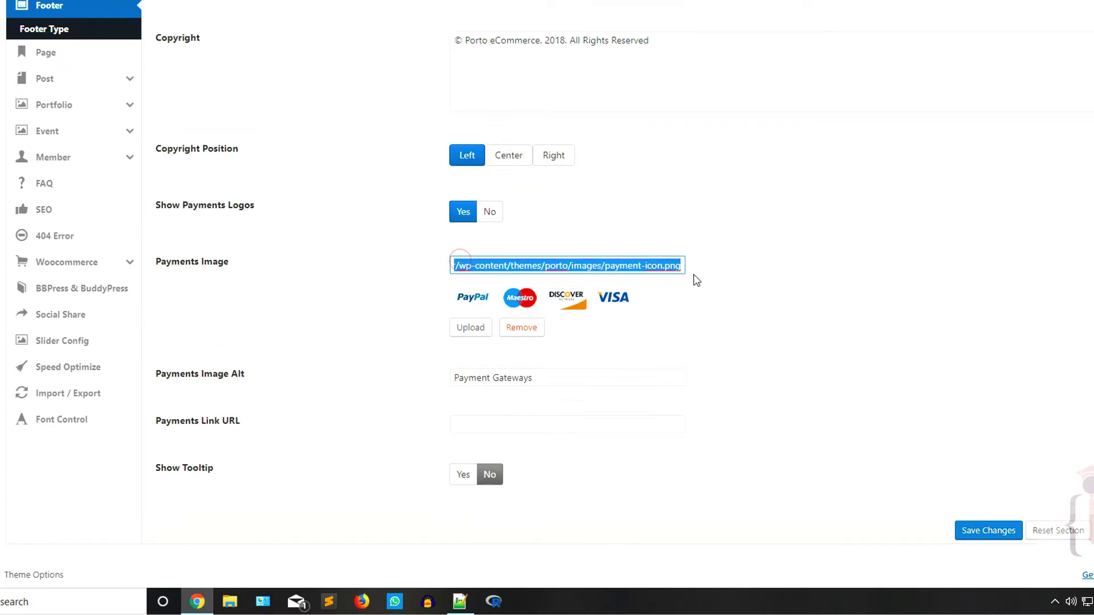
{"action": "left_click", "coordinate": [777, 245]}
{"action": "scroll", "coordinate": [145, 427], "scroll_direction": "up", "scroll_amount": 3}
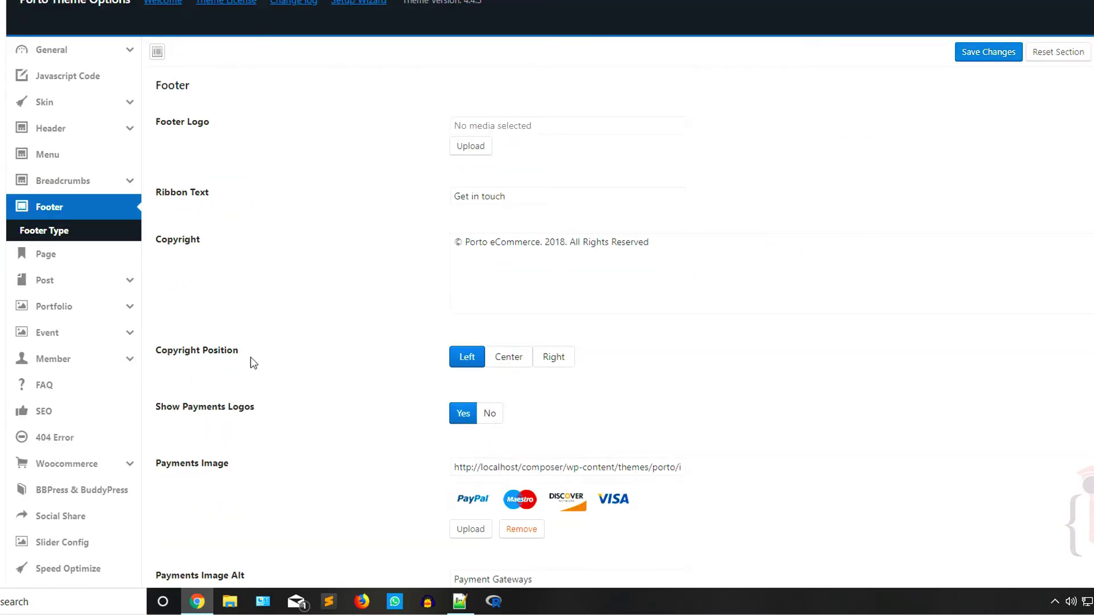
{"action": "scroll", "coordinate": [257, 239], "scroll_direction": "up", "scroll_amount": 2}
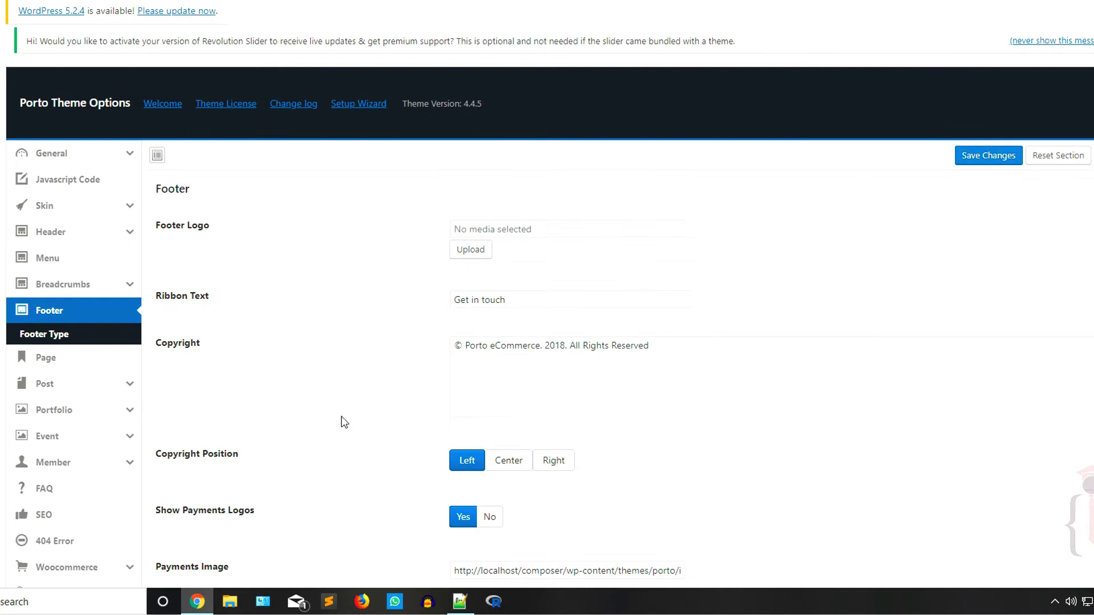
{"action": "scroll", "coordinate": [308, 385], "scroll_direction": "down", "scroll_amount": 4}
{"action": "scroll", "coordinate": [306, 380], "scroll_direction": "down", "scroll_amount": 1}
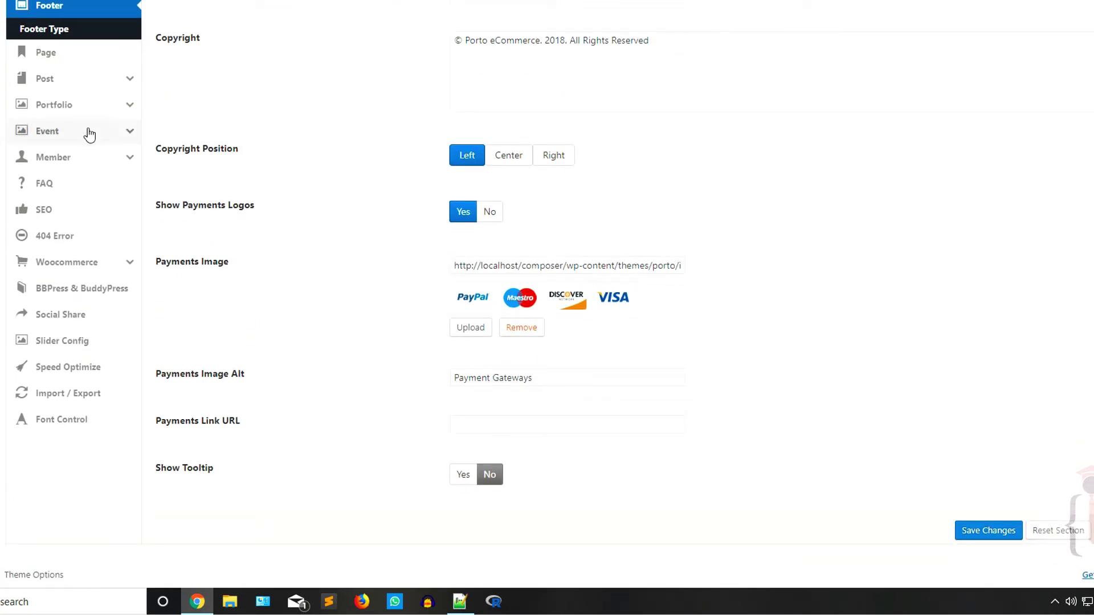
Show Footer Type settings and scroll to Customize Footer Columns, set to Yes.
{"action": "left_click", "coordinate": [51, 29]}
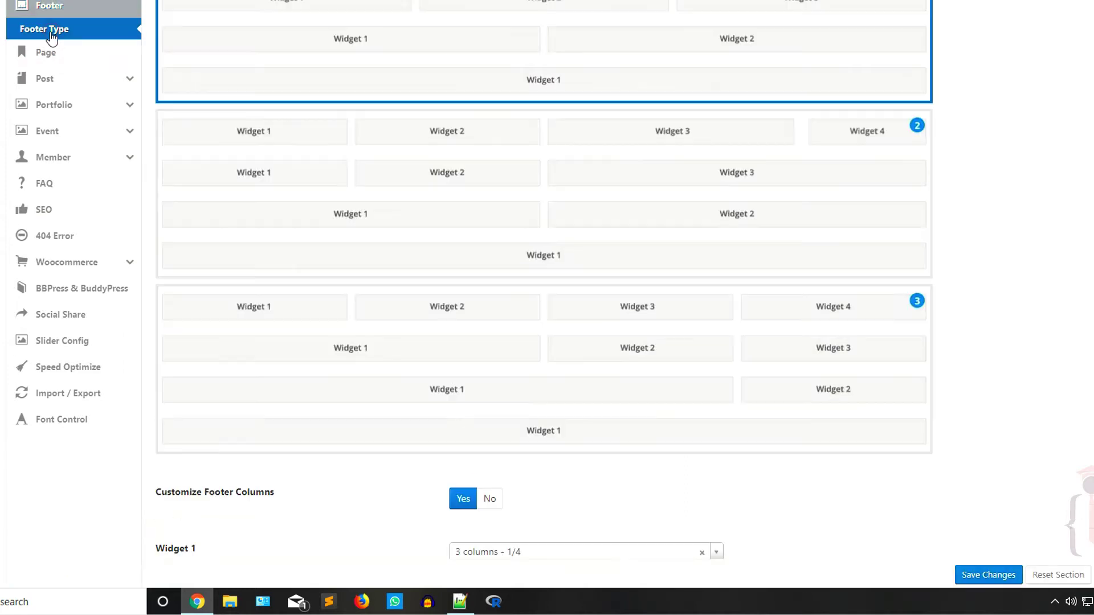
{"action": "scroll", "coordinate": [357, 246], "scroll_direction": "down", "scroll_amount": 2}
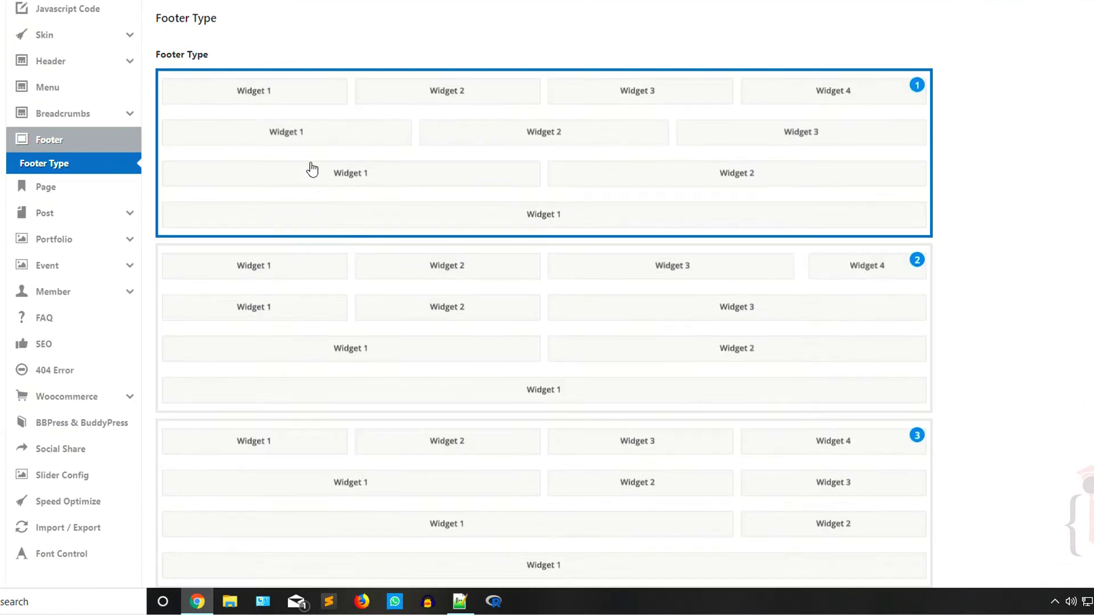
{"action": "scroll", "coordinate": [566, 162], "scroll_direction": "down", "scroll_amount": 4}
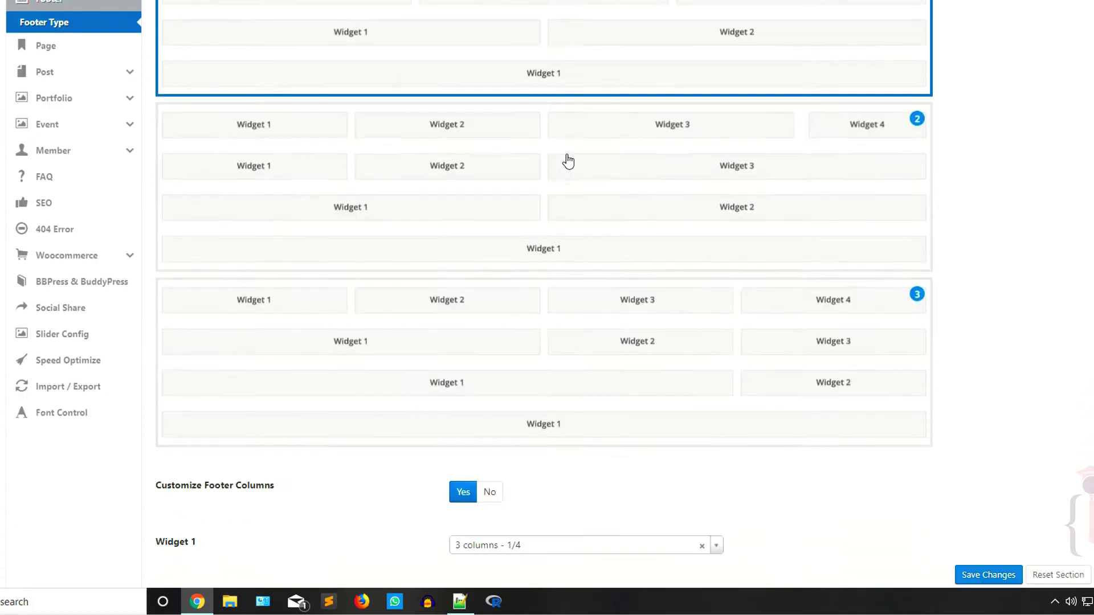
{"action": "scroll", "coordinate": [456, 298], "scroll_direction": "up", "scroll_amount": 3}
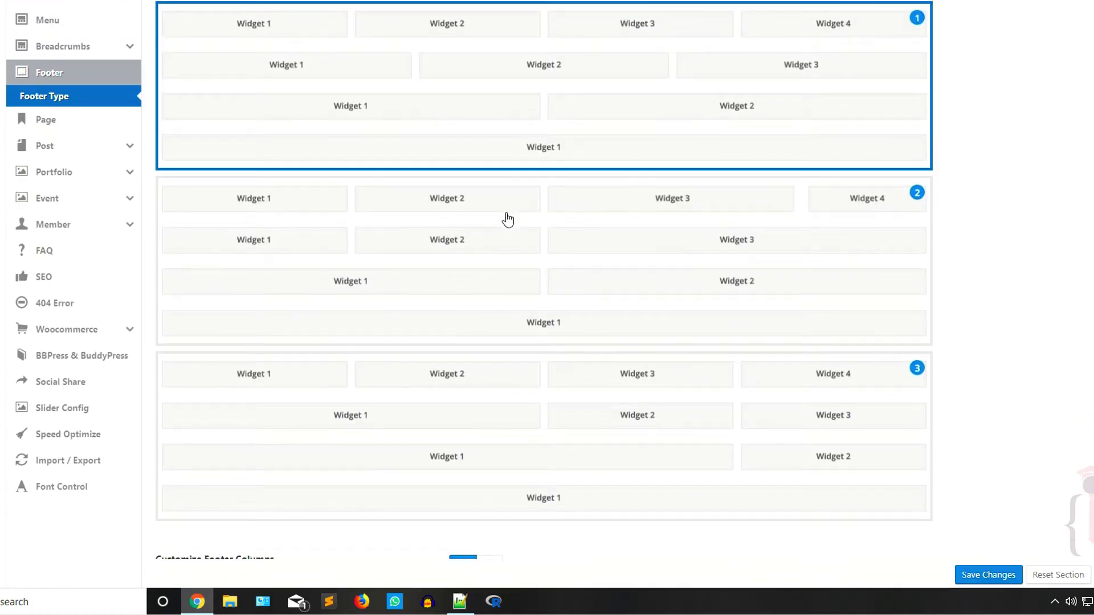
{"action": "scroll", "coordinate": [509, 217], "scroll_direction": "down", "scroll_amount": 4}
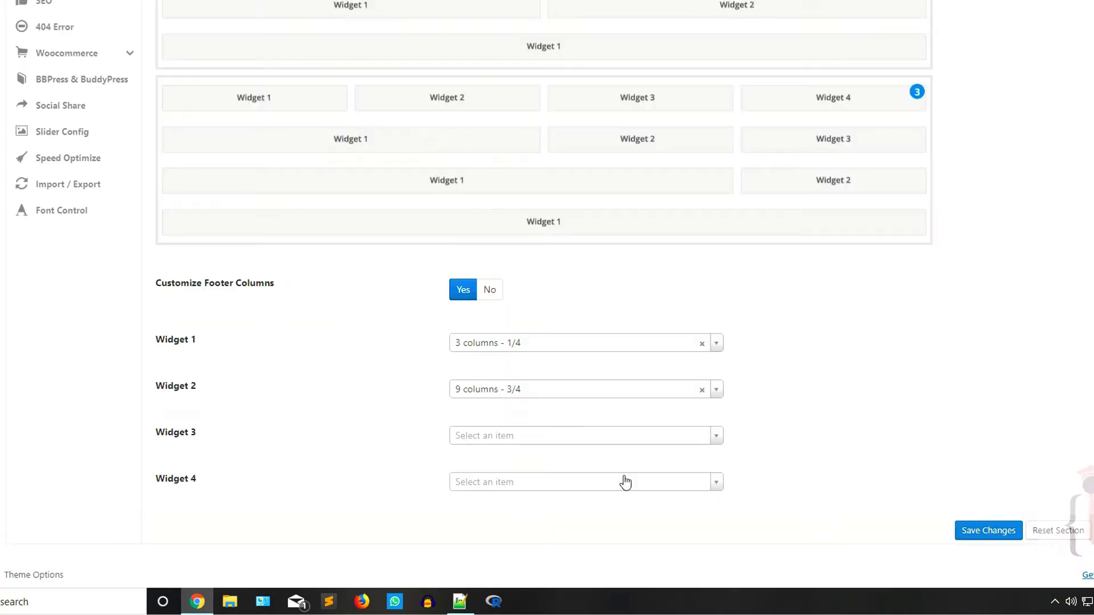
Set all four footer widget columns to '4 columns - 1/3' and save the changes.
{"action": "left_click", "coordinate": [498, 344]}
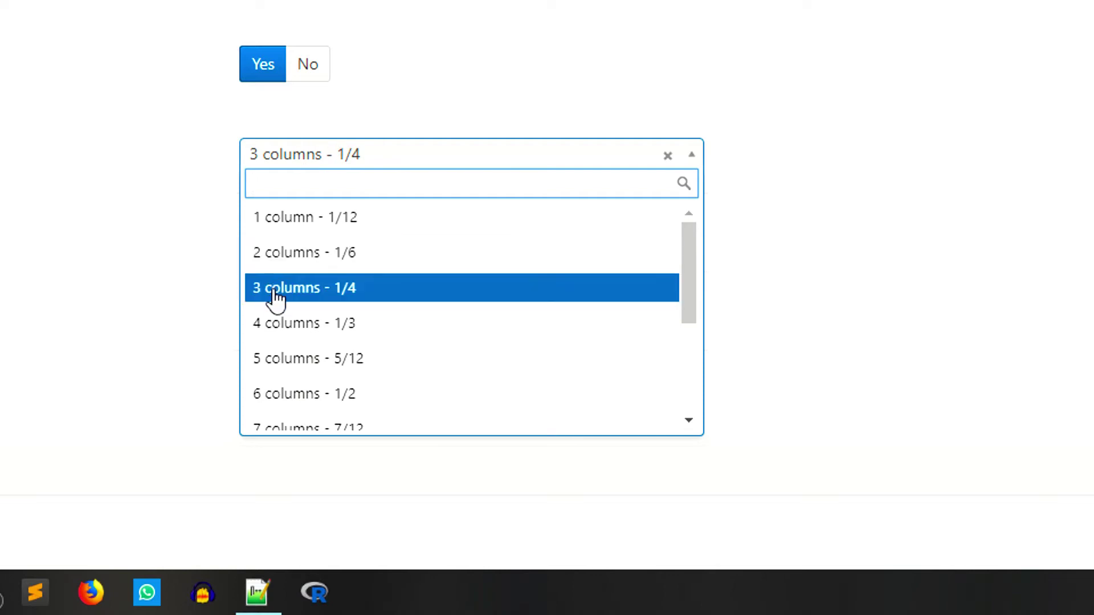
{"action": "left_click", "coordinate": [270, 323]}
{"action": "left_click", "coordinate": [311, 225]}
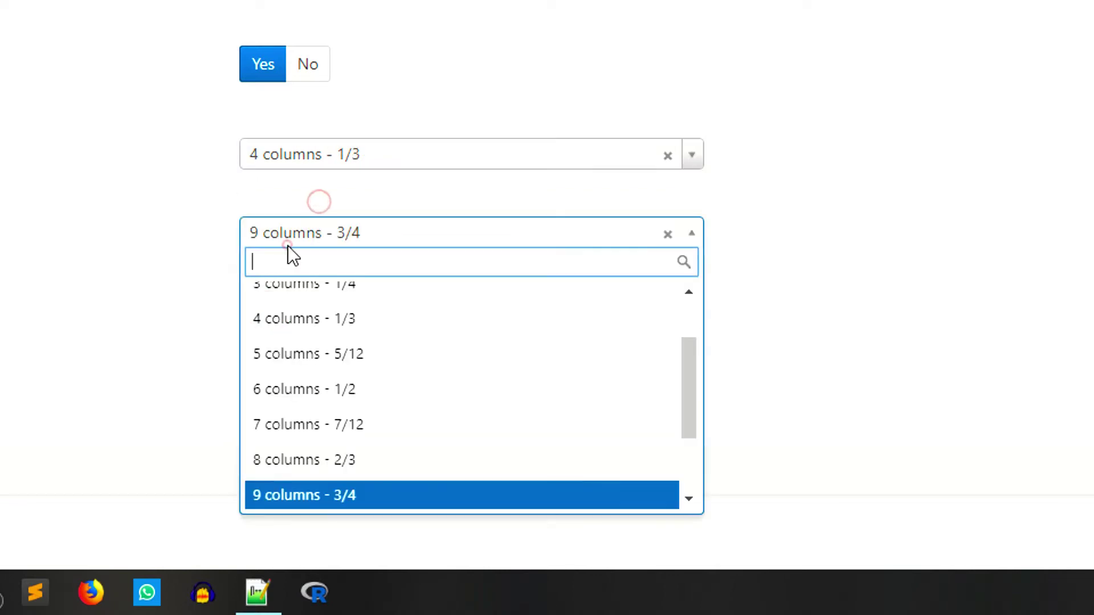
{"action": "left_click", "coordinate": [274, 330]}
{"action": "left_click", "coordinate": [313, 310]}
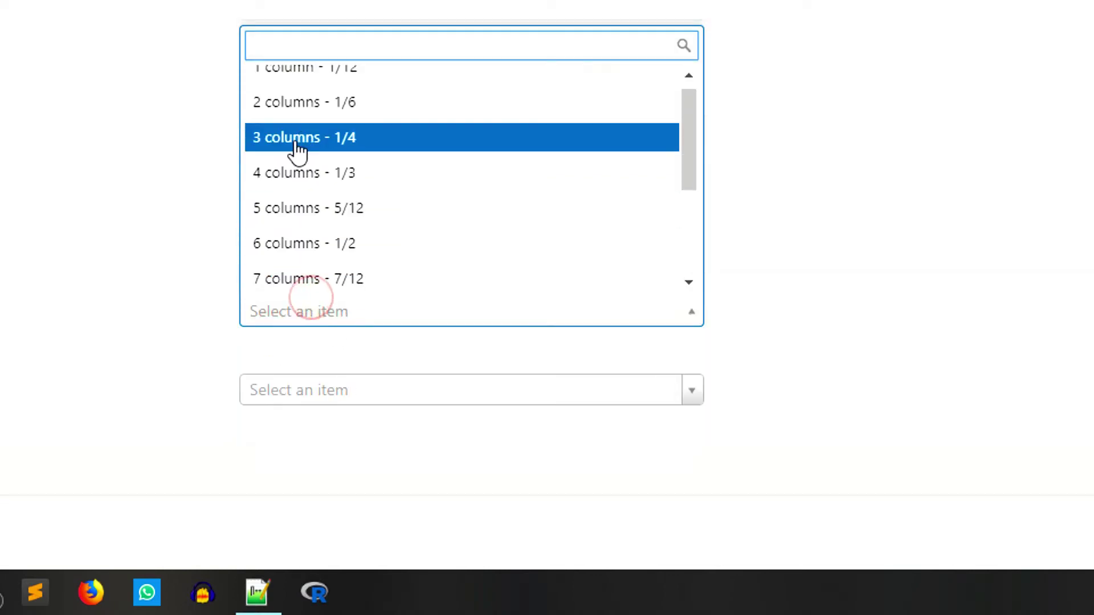
{"action": "left_click", "coordinate": [279, 181]}
{"action": "left_click", "coordinate": [310, 391]}
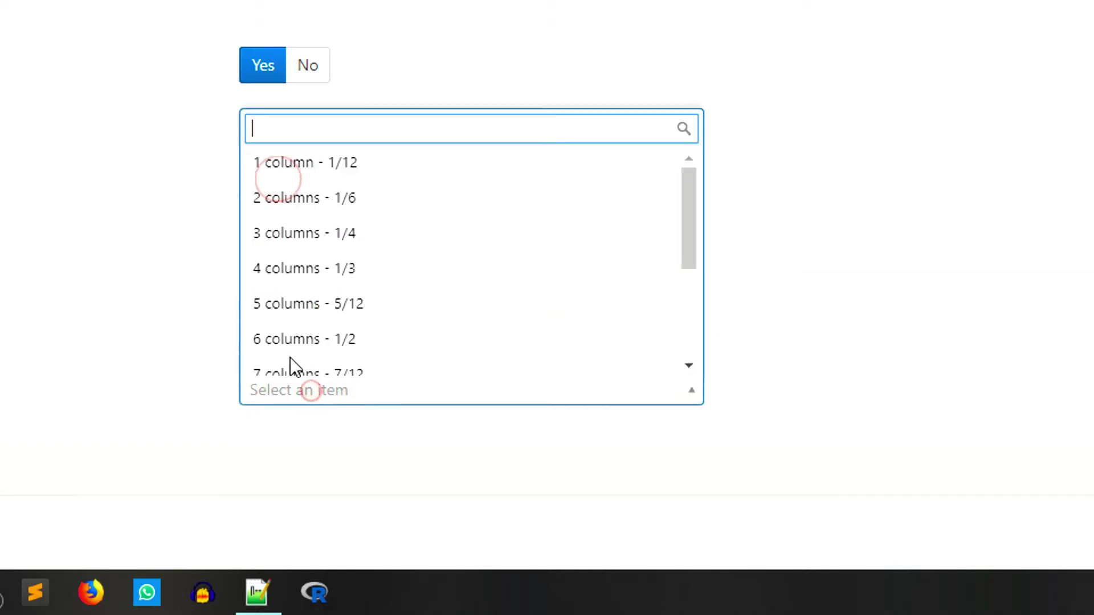
{"action": "left_click", "coordinate": [277, 268]}
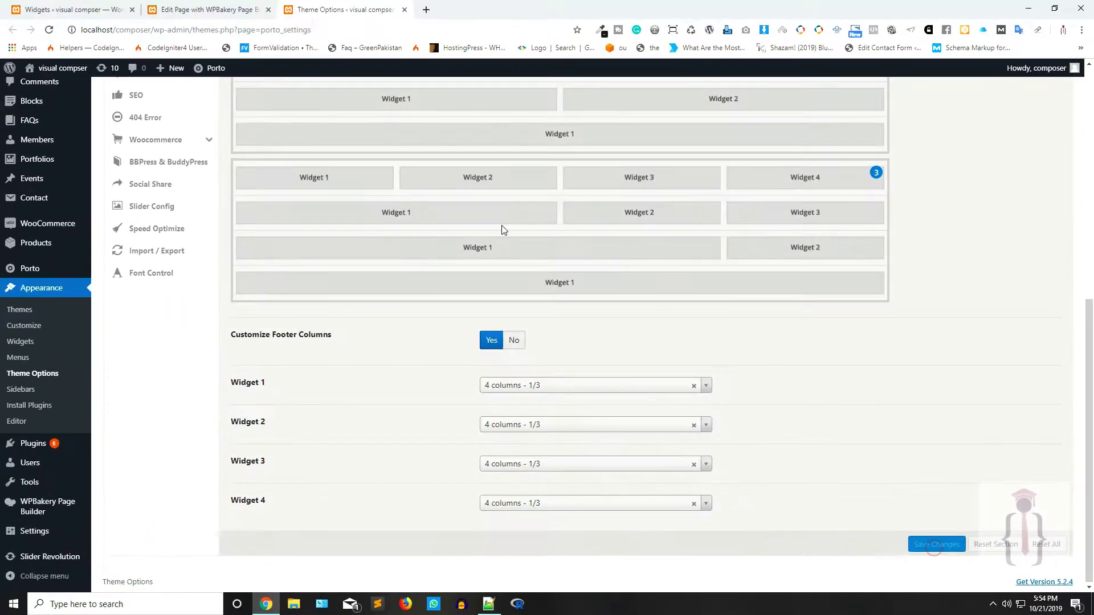
{"action": "left_click", "coordinate": [234, 6]}
Open the site's front end to check the new footer.
{"action": "left_click", "coordinate": [345, 9]}
{"action": "mouse_move", "coordinate": [38, 97]}
{"action": "left_click", "coordinate": [467, 9]}
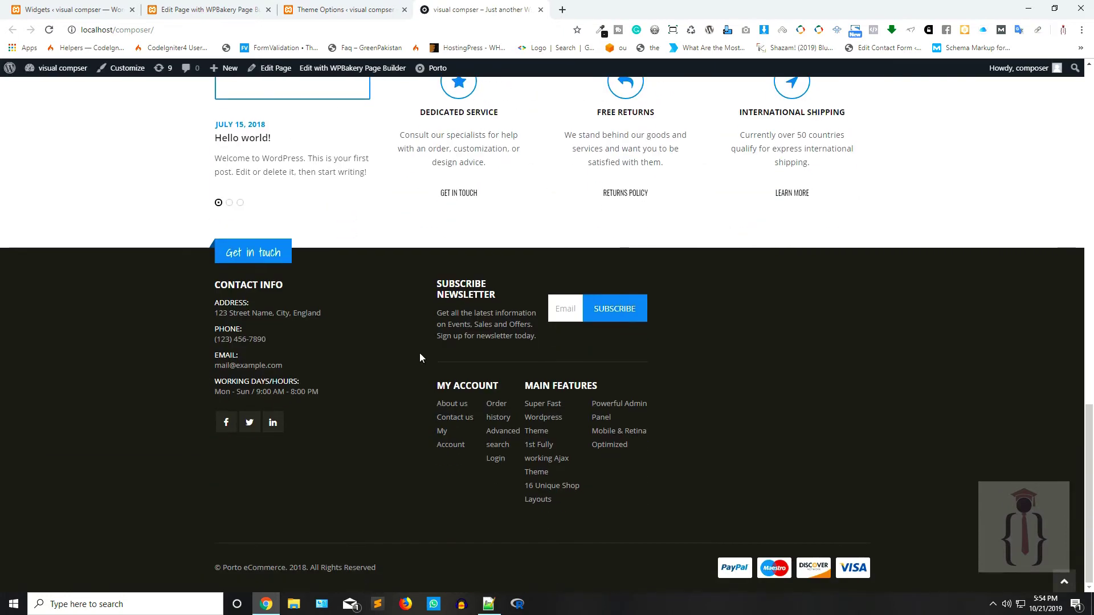
Reload the Widgets page and expand Footer Widget 1, 3 and 4.
{"action": "left_click", "coordinate": [109, 10]}
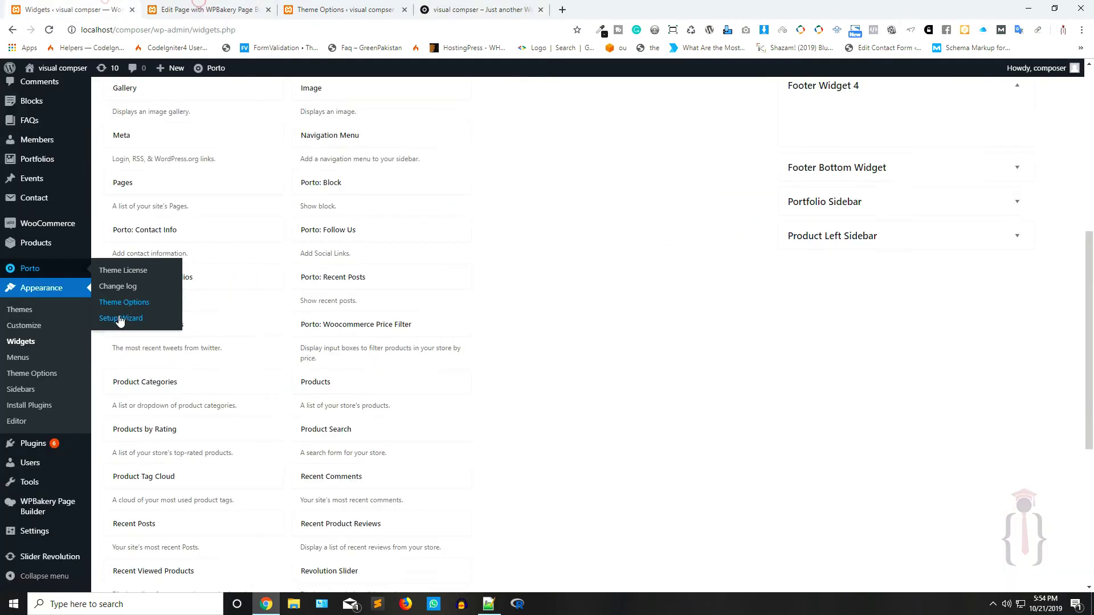
{"action": "key", "text": "F5"}
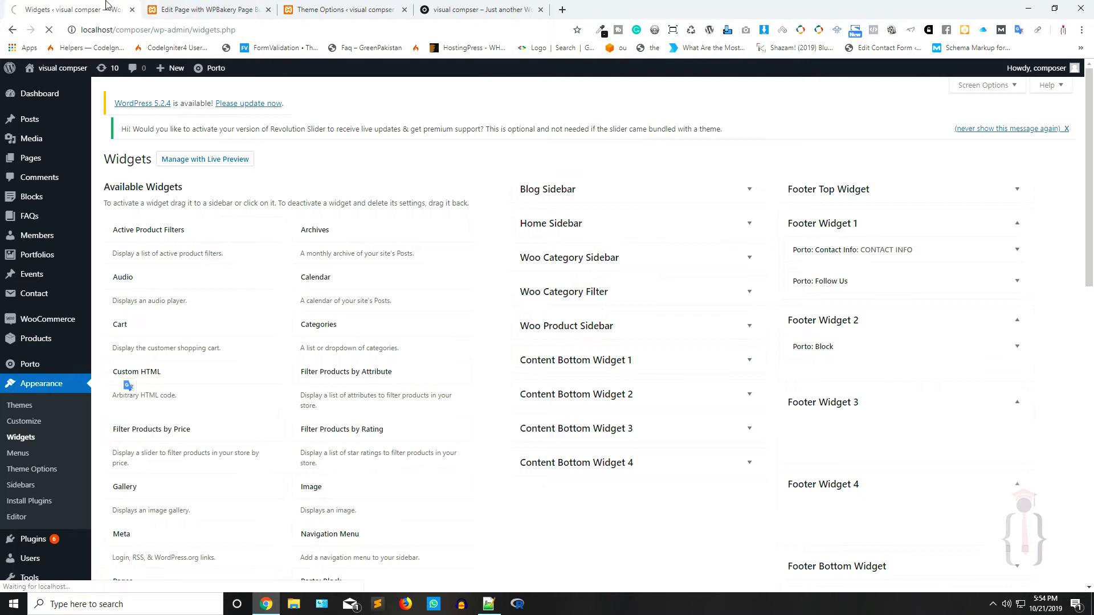
{"action": "left_click_drag", "start_coordinate": [118, 4], "coordinate": [489, 7]}
{"action": "scroll", "coordinate": [951, 149], "scroll_direction": "down", "scroll_amount": 3}
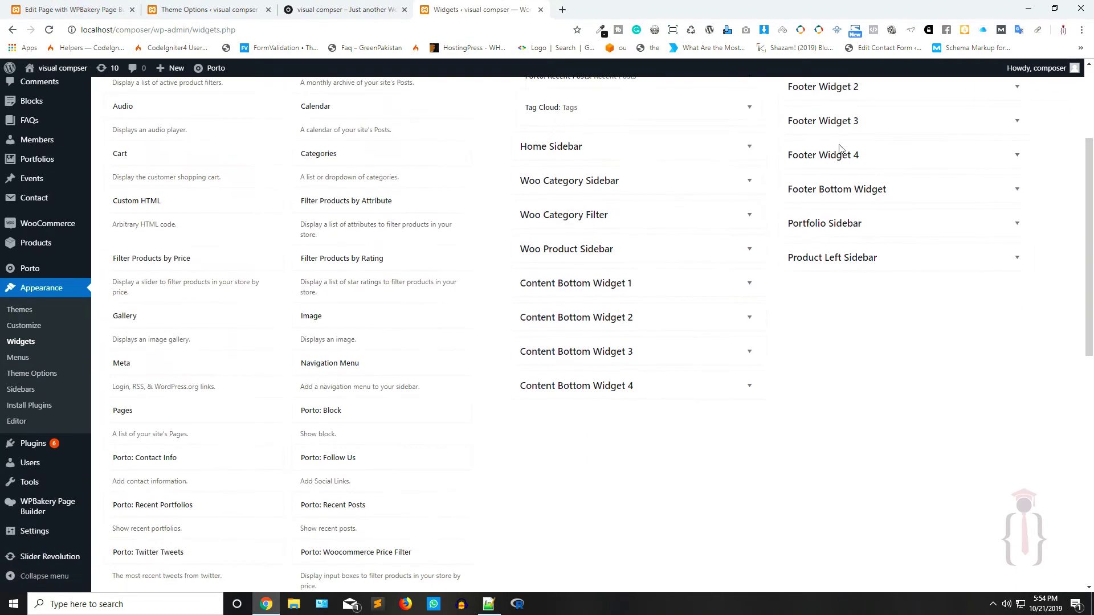
{"action": "scroll", "coordinate": [951, 149], "scroll_direction": "up", "scroll_amount": 2}
{"action": "left_click", "coordinate": [825, 168]}
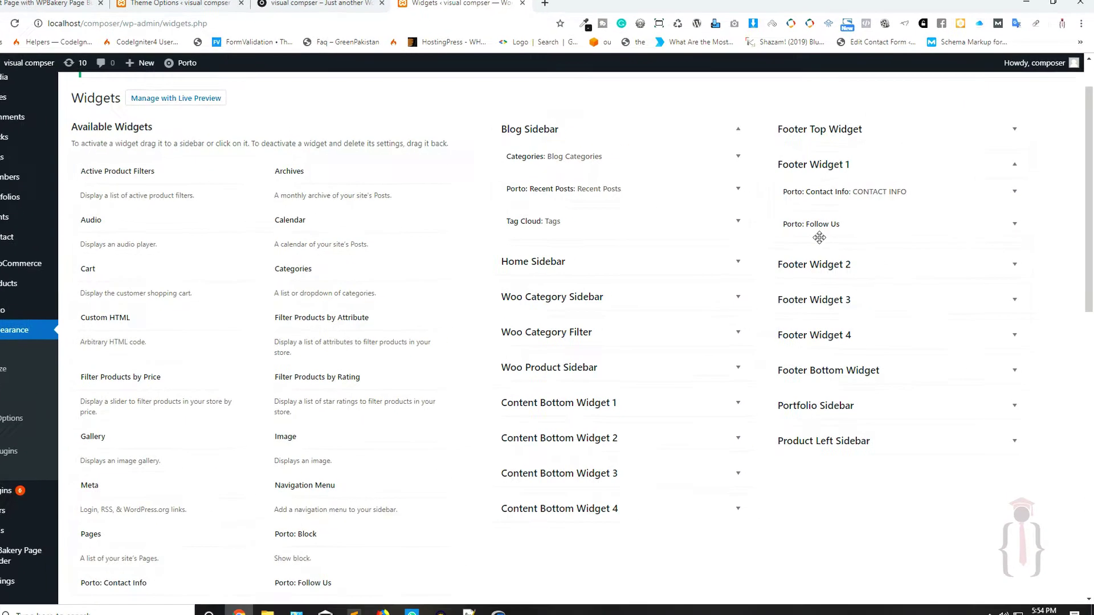
{"action": "left_click", "coordinate": [843, 297]}
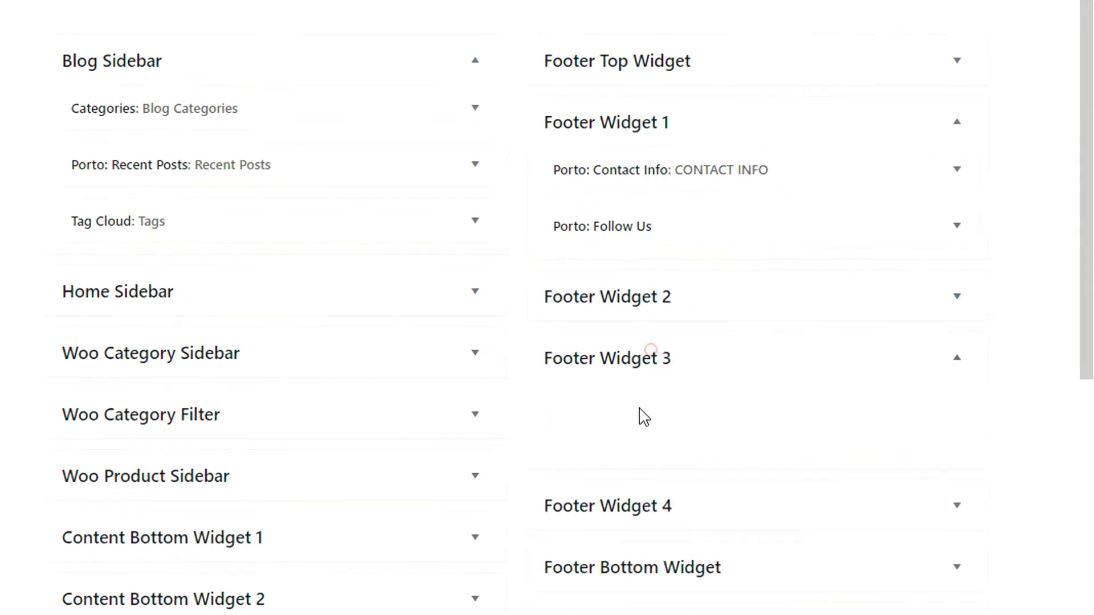
{"action": "left_click", "coordinate": [668, 508]}
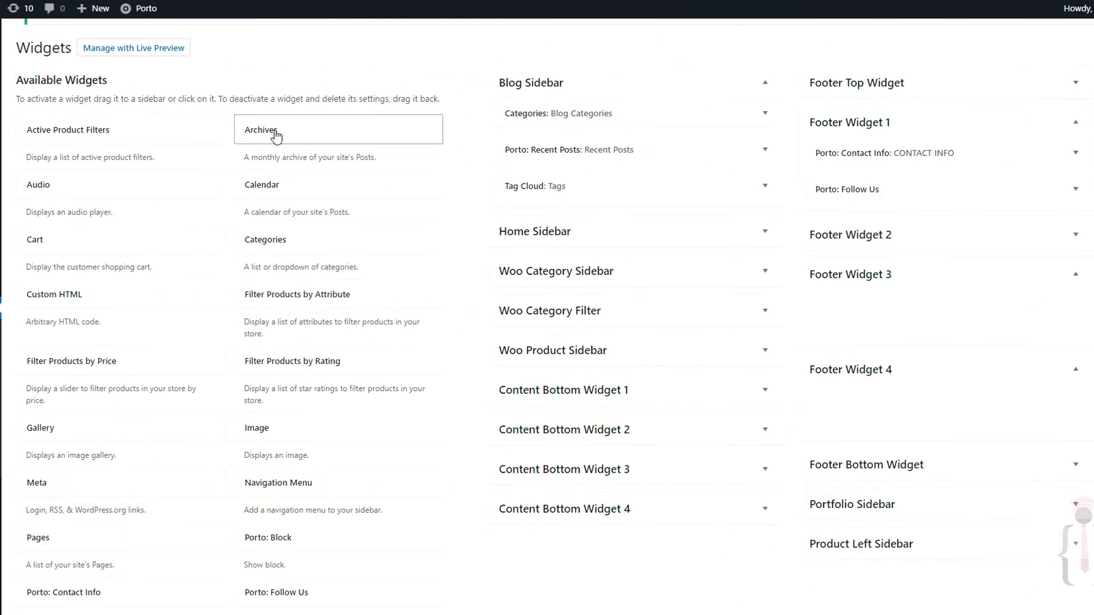
Add a Calendar widget titled 'third footer' to Footer Widget 3 and save it.
{"action": "left_click_drag", "start_coordinate": [273, 185], "coordinate": [896, 303]}
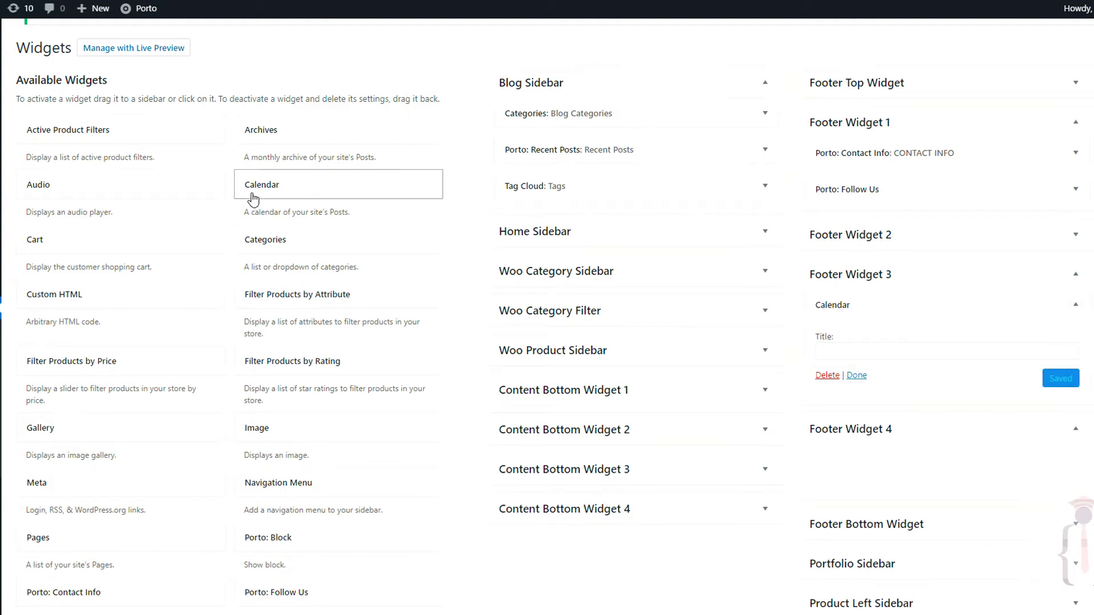
{"action": "left_click", "coordinate": [856, 351]}
{"action": "type", "text": "third footer"}
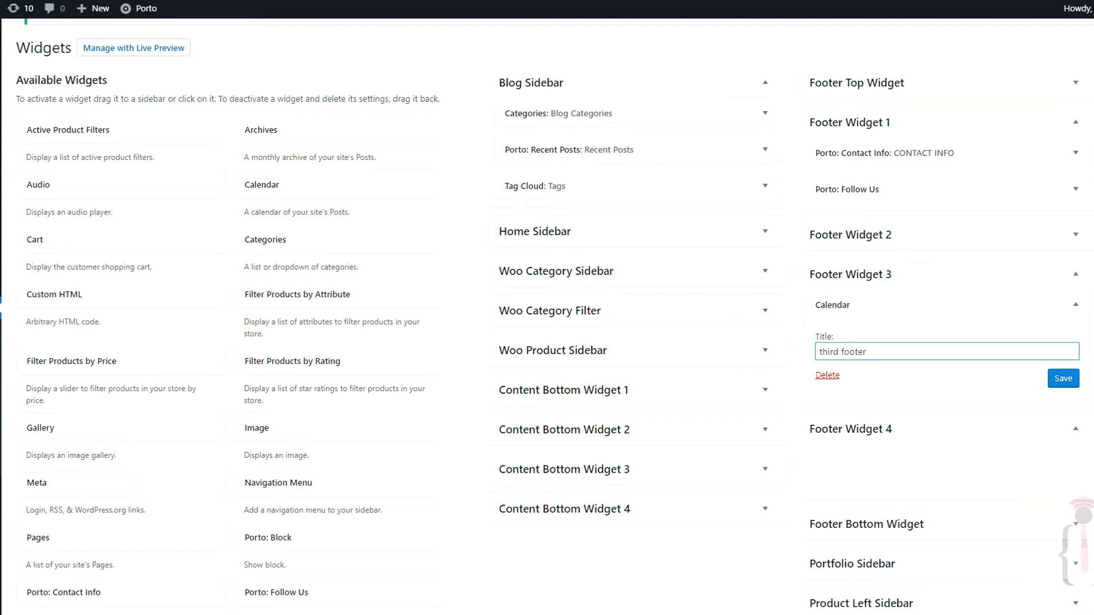
{"action": "left_click", "coordinate": [1063, 378]}
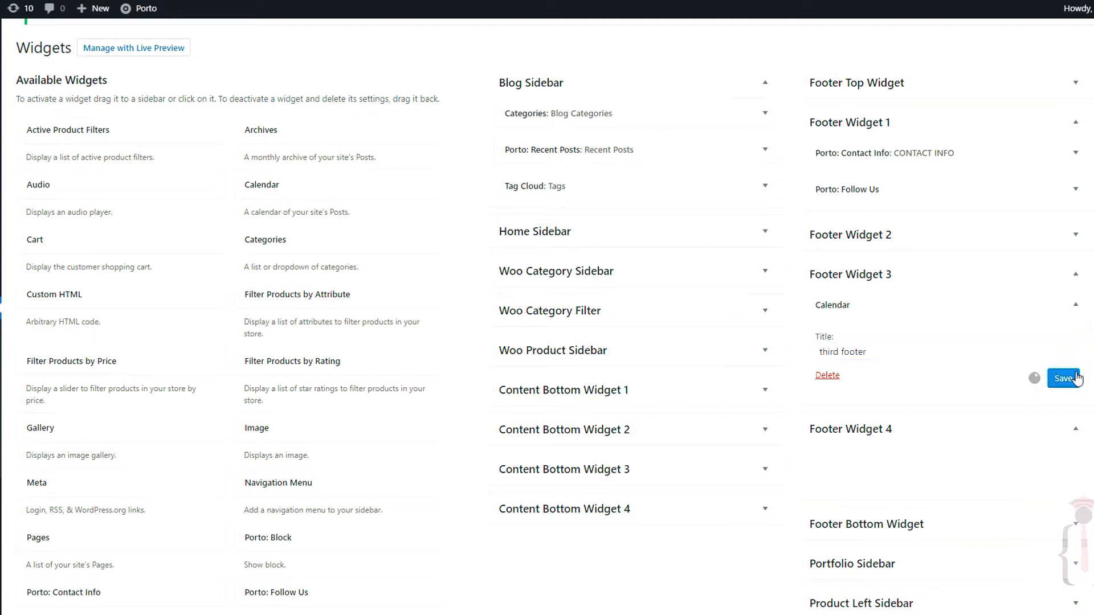
{"action": "left_click", "coordinate": [1076, 305]}
Add a Calendar widget titled 'fourth footer' to Footer Widget 4 and save it.
{"action": "left_click_drag", "start_coordinate": [287, 204], "coordinate": [956, 413]}
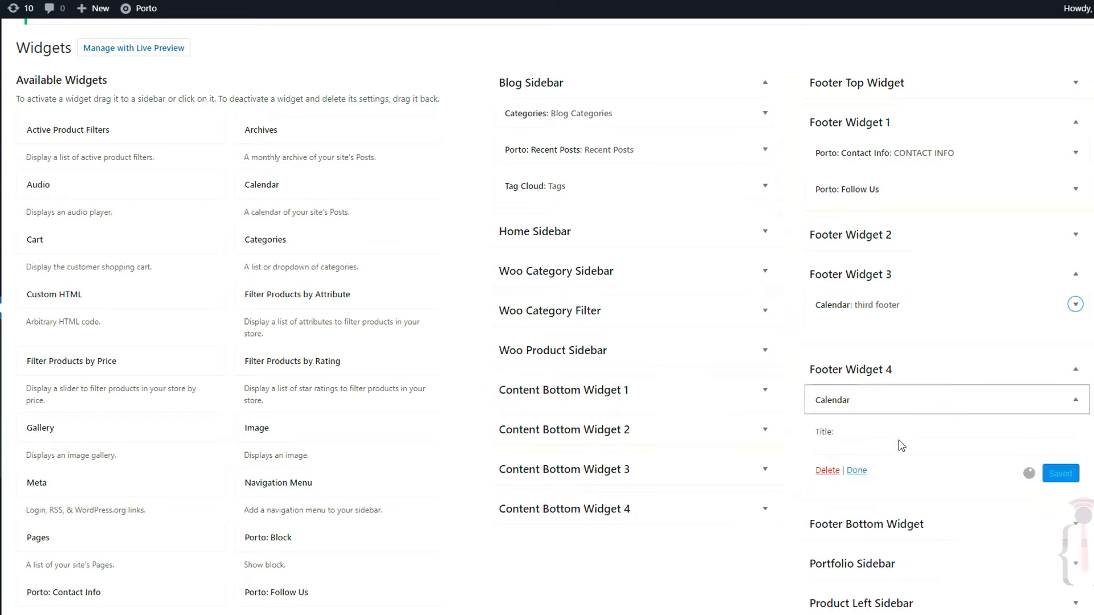
{"action": "left_click", "coordinate": [875, 450]}
{"action": "type", "text": "th footer"}
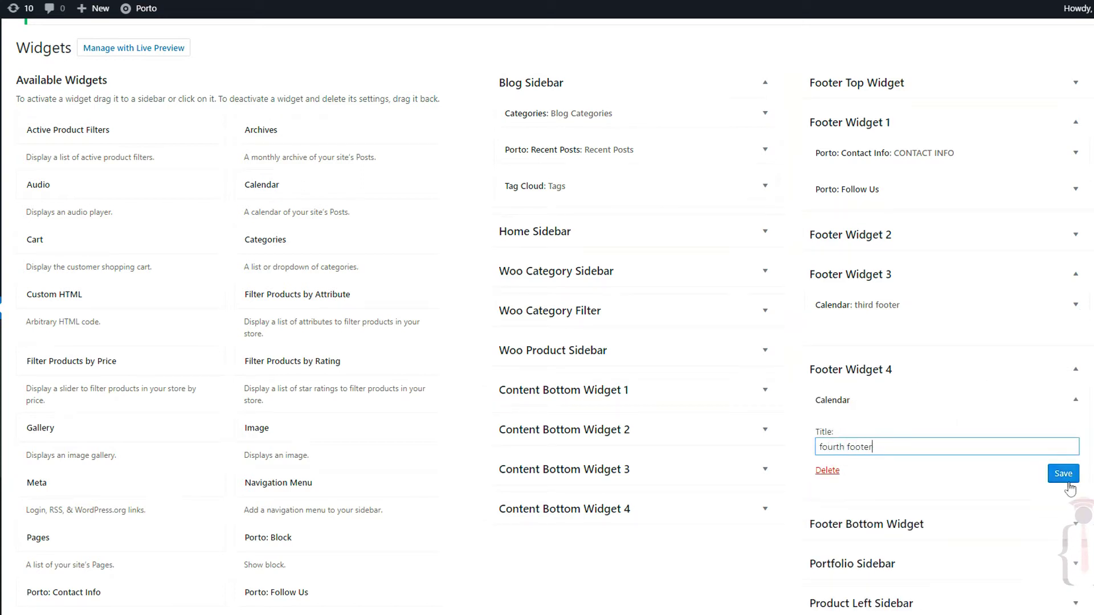
{"action": "left_click", "coordinate": [1068, 482]}
Reload the front end and check the third and fourth footer calendars.
{"action": "key", "text": "ctrl+Tab"}
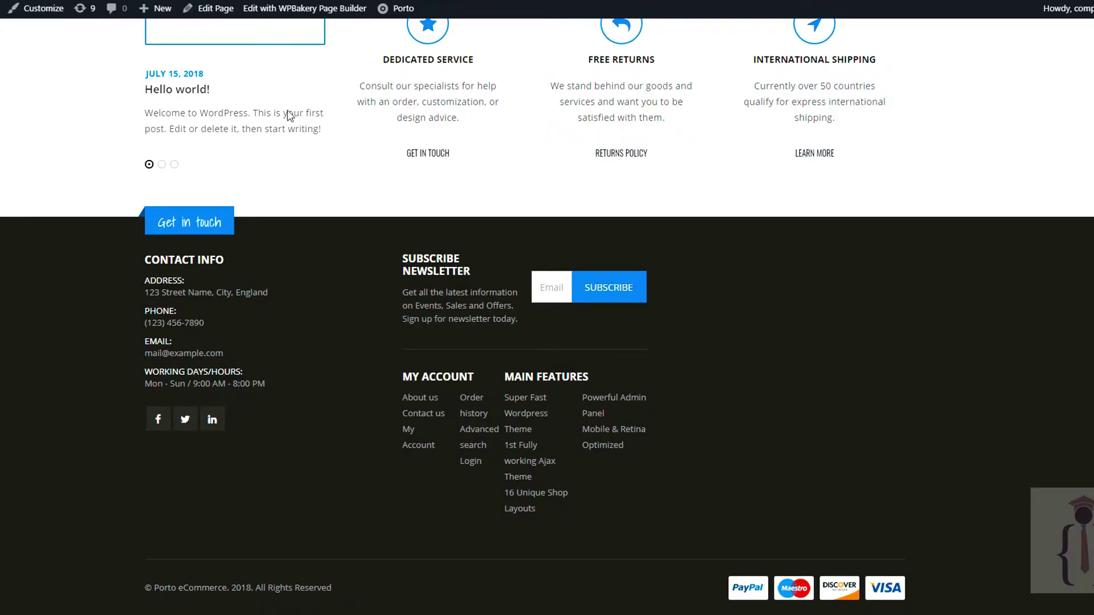
{"action": "key", "text": "F5"}
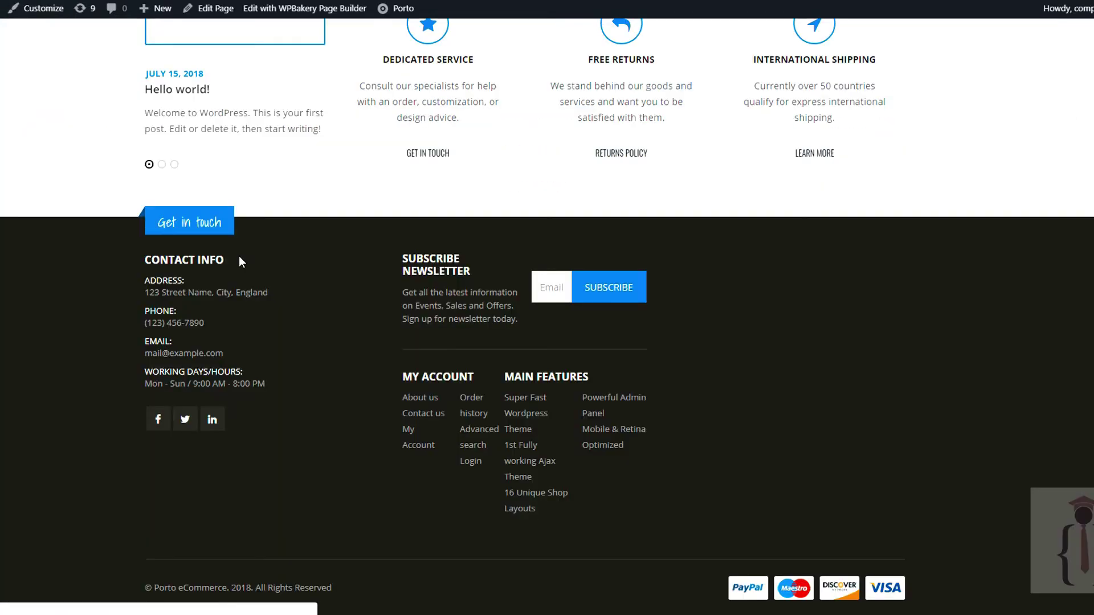
{"action": "scroll", "coordinate": [222, 494], "scroll_direction": "down", "scroll_amount": 1}
{"action": "key", "text": "ctrl+Tab"}
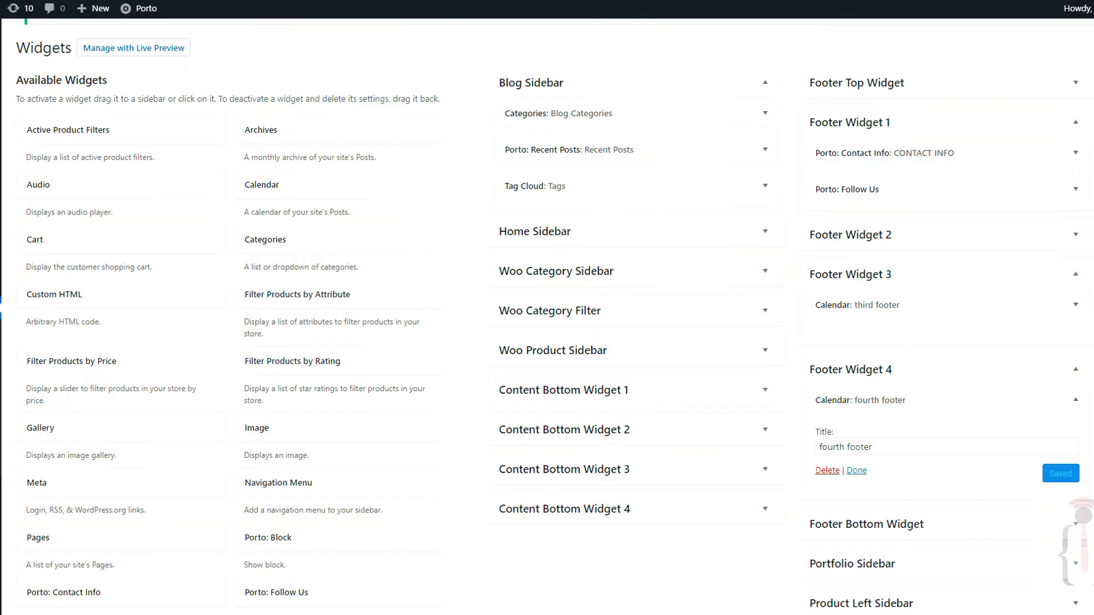
{"action": "key", "text": "ctrl+Tab"}
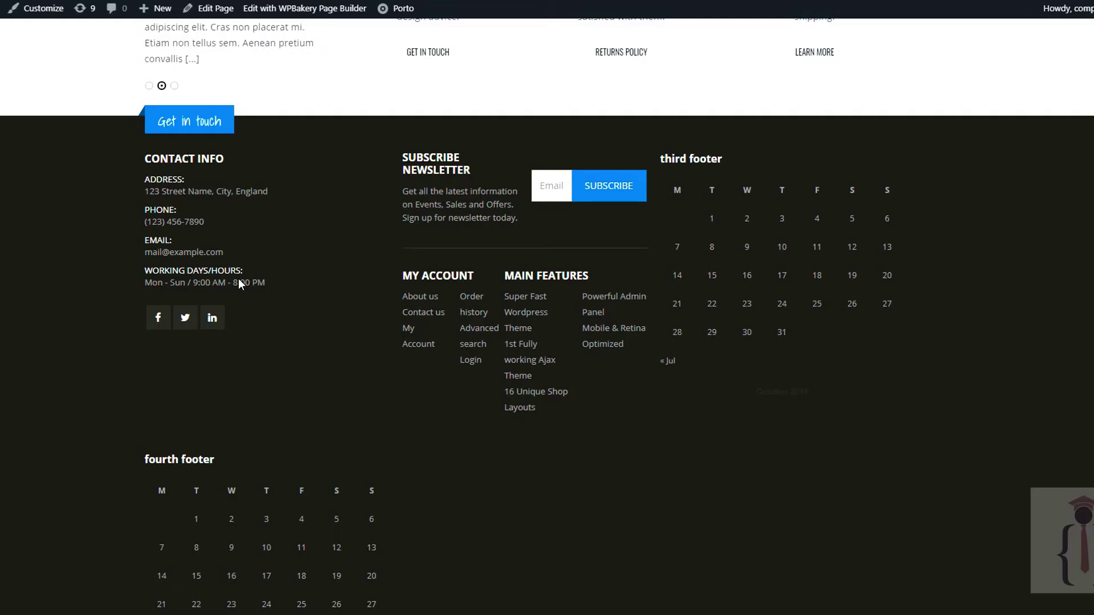
{"action": "key", "text": "ctrl+Tab"}
{"action": "key", "text": "ctrl+Tab"}
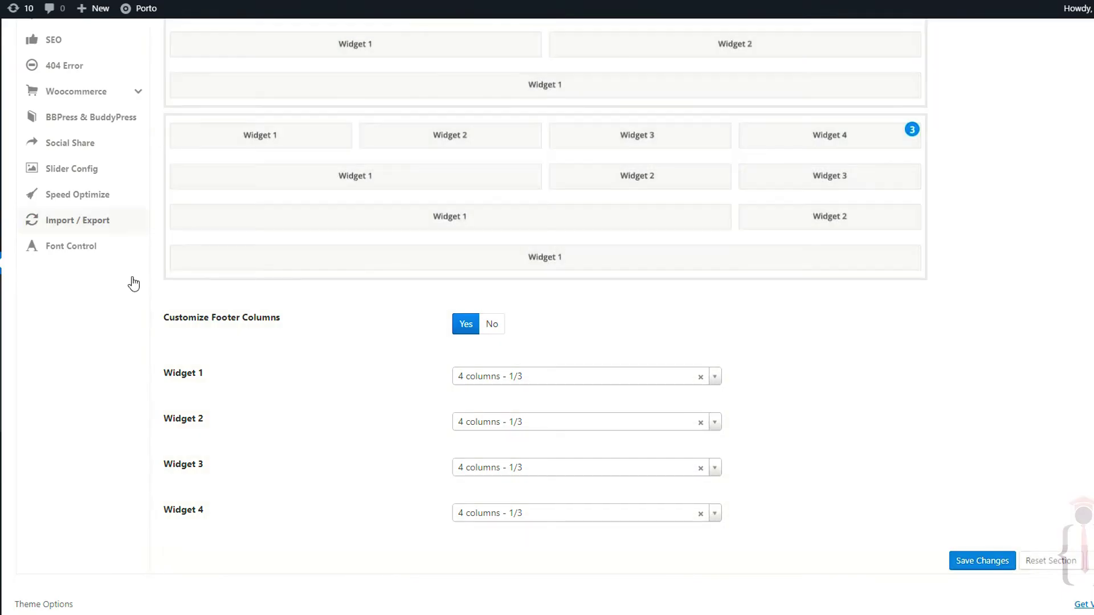
{"action": "scroll", "coordinate": [54, 305], "scroll_direction": "up", "scroll_amount": 10}
{"action": "scroll", "coordinate": [479, 366], "scroll_direction": "down", "scroll_amount": 2}
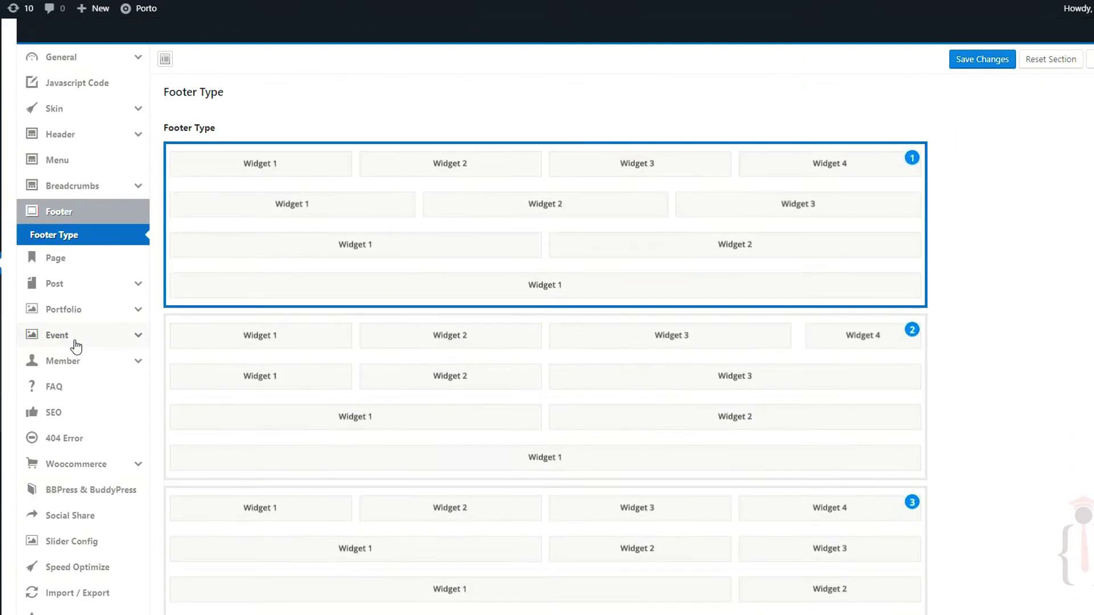
Close a stray empty tab and return to Theme Options Footer Type settings.
{"action": "left_click", "coordinate": [340, 10]}
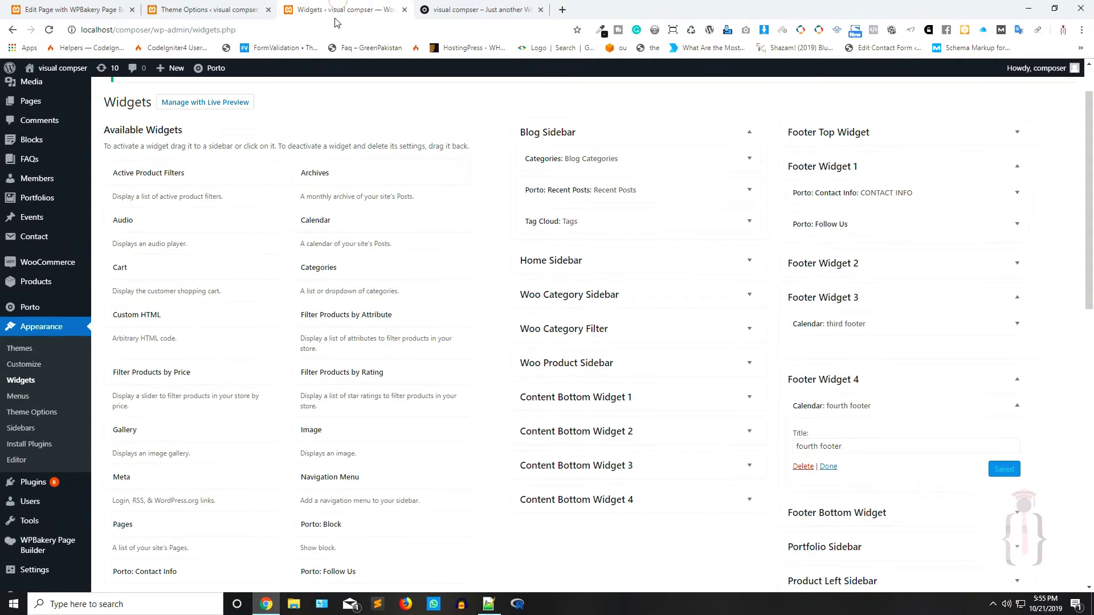
{"action": "left_click", "coordinate": [546, 5]}
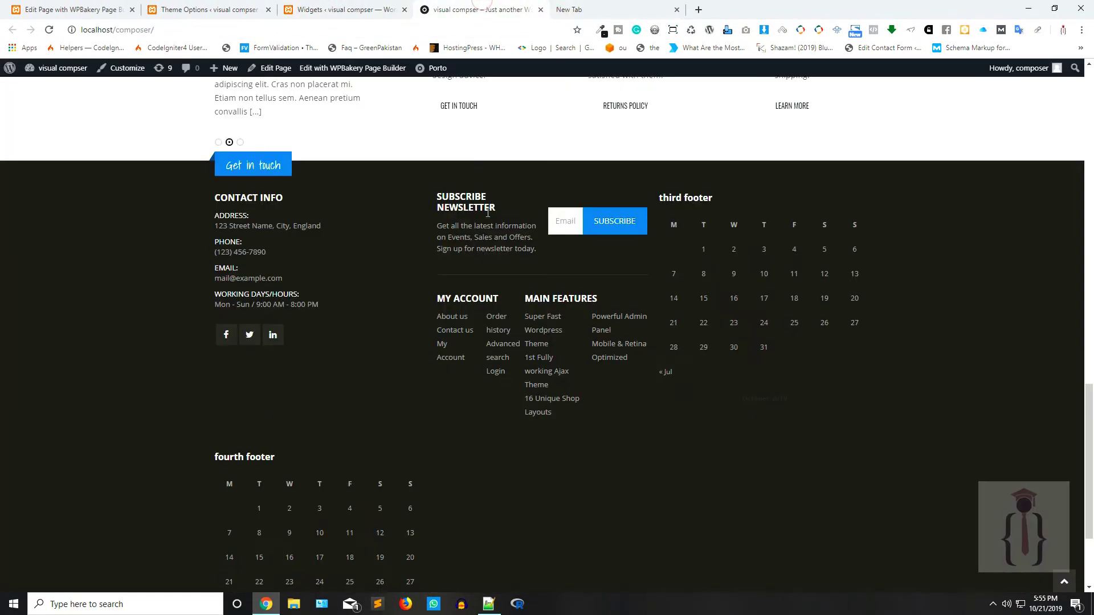
{"action": "left_click", "coordinate": [678, 10]}
{"action": "left_click", "coordinate": [348, 7]}
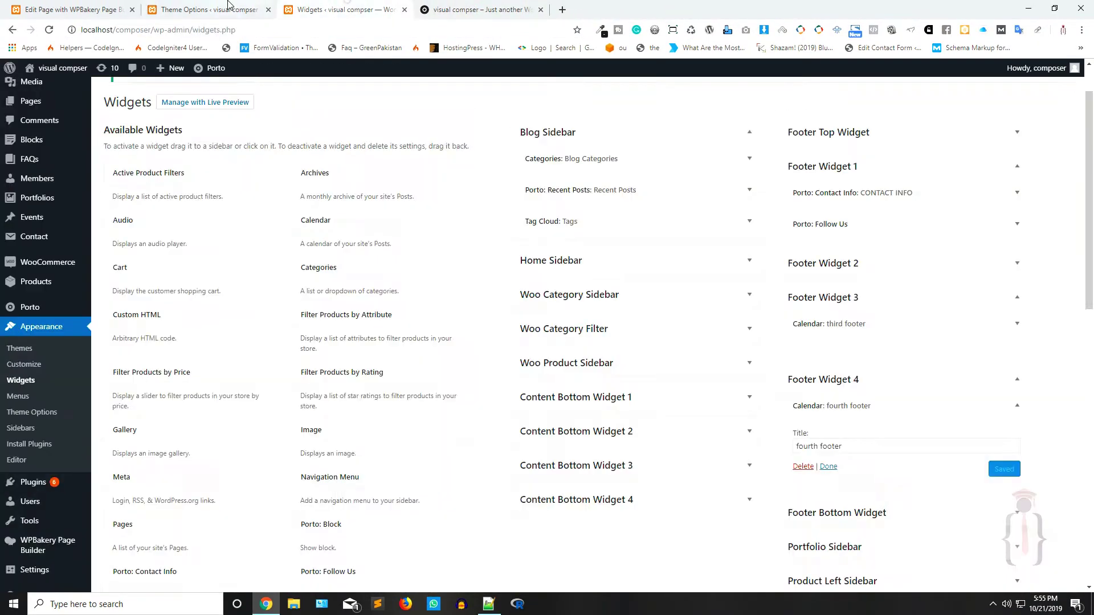
{"action": "left_click", "coordinate": [226, 7]}
{"action": "scroll", "coordinate": [340, 332], "scroll_direction": "up", "scroll_amount": 3}
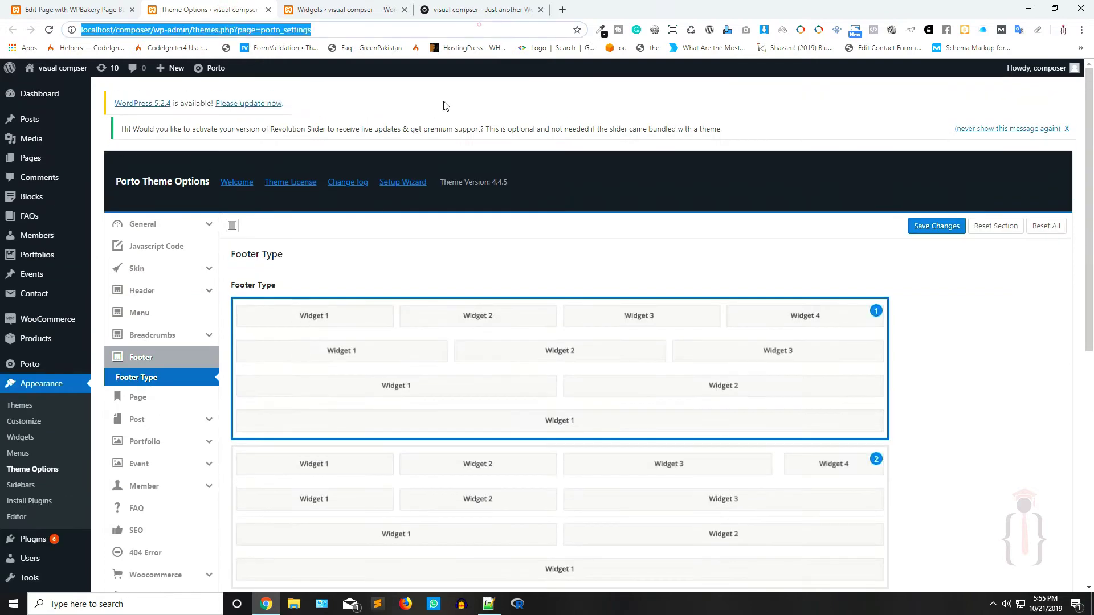
{"action": "left_click", "coordinate": [461, 8]}
{"action": "scroll", "coordinate": [615, 409], "scroll_direction": "up", "scroll_amount": 9}
{"action": "scroll", "coordinate": [832, 272], "scroll_direction": "down", "scroll_amount": 5}
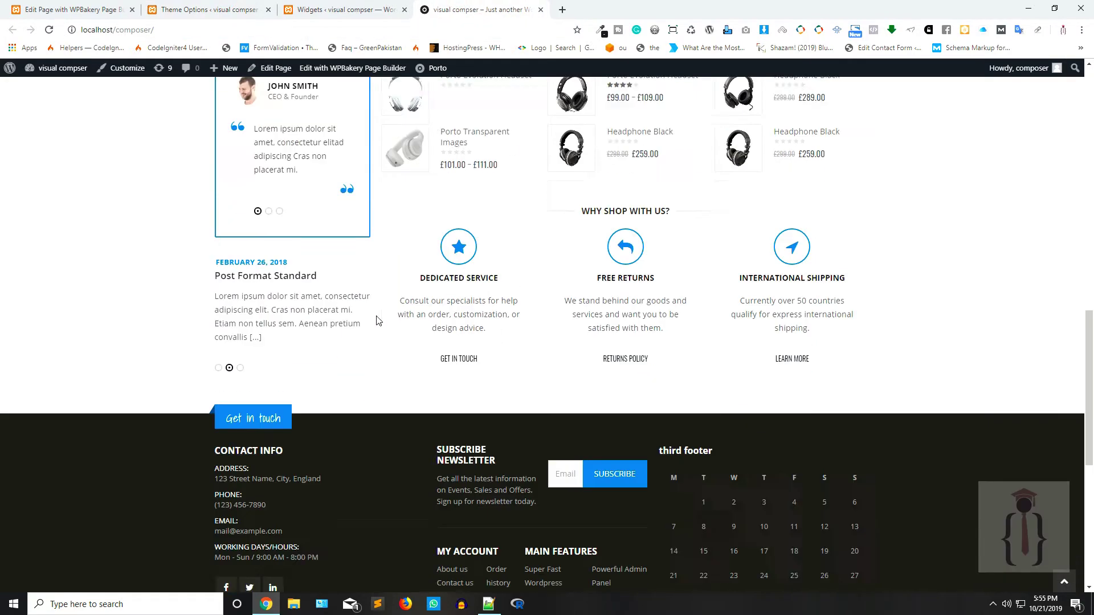
{"action": "scroll", "coordinate": [362, 302], "scroll_direction": "up", "scroll_amount": 15}
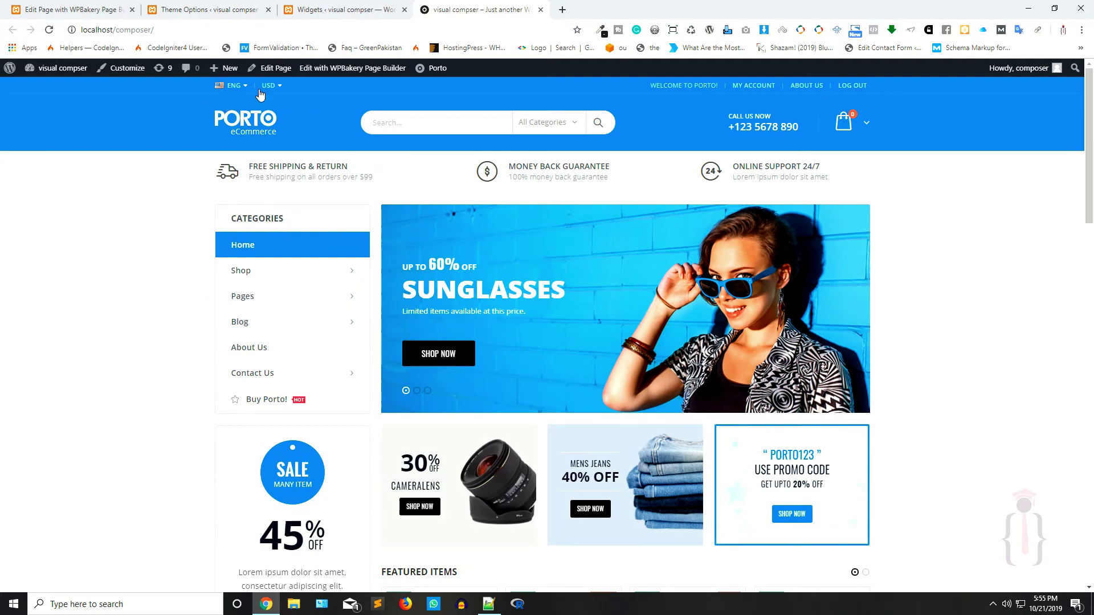
{"action": "left_click", "coordinate": [300, 8]}
{"action": "left_click", "coordinate": [251, 9]}
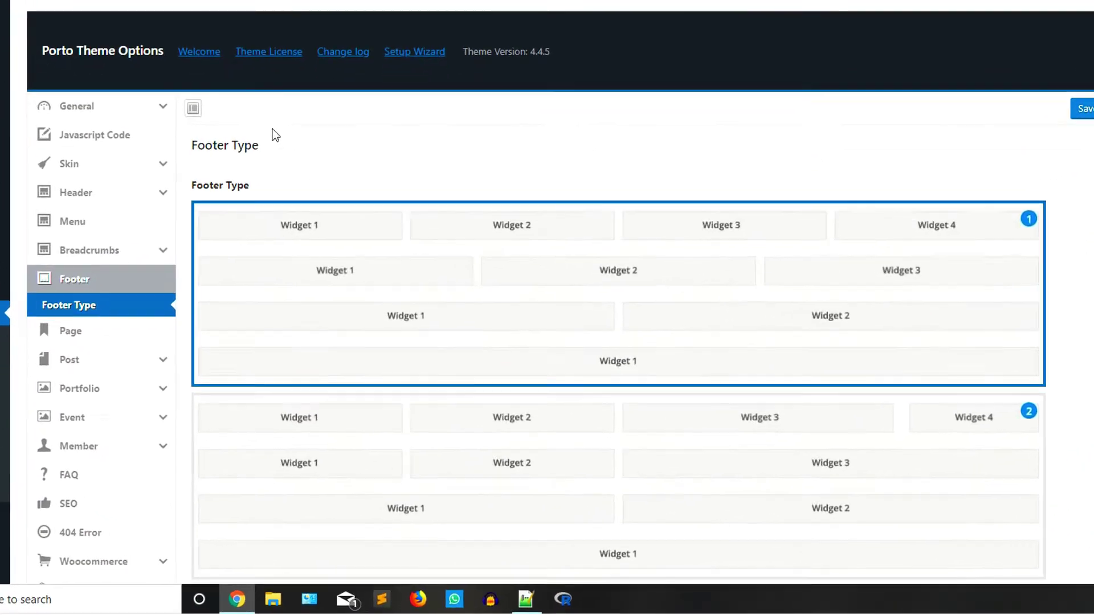
{"action": "scroll", "coordinate": [112, 178], "scroll_direction": "down", "scroll_amount": 1}
Browse the available header layouts, then launch the Customizer from the live storefront.
{"action": "left_click", "coordinate": [87, 127]}
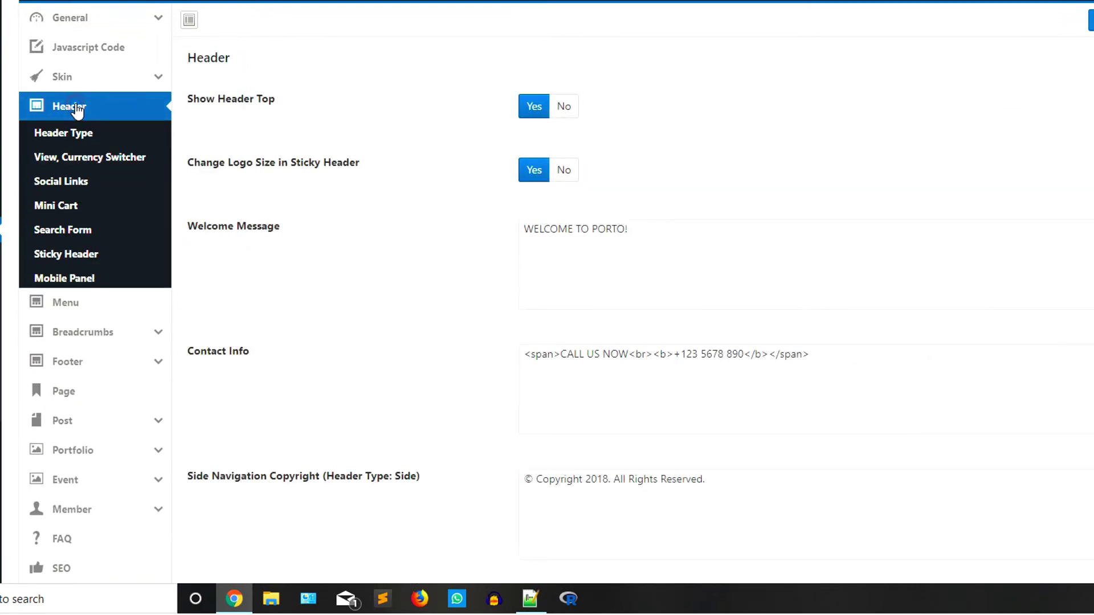
{"action": "left_click", "coordinate": [66, 134]}
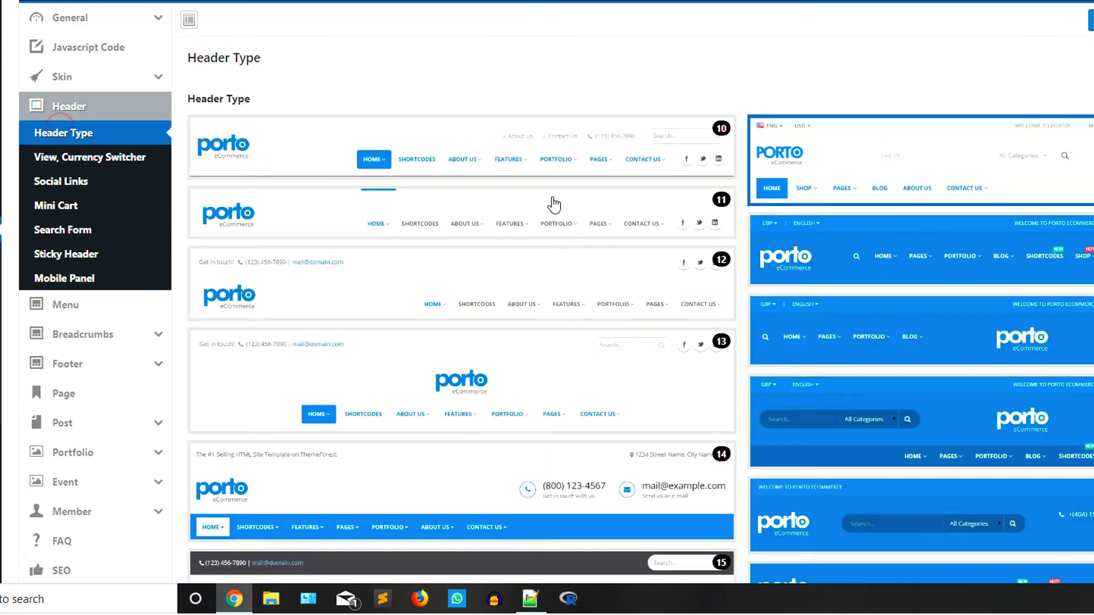
{"action": "scroll", "coordinate": [462, 259], "scroll_direction": "down", "scroll_amount": 3}
{"action": "scroll", "coordinate": [321, 288], "scroll_direction": "down", "scroll_amount": 4}
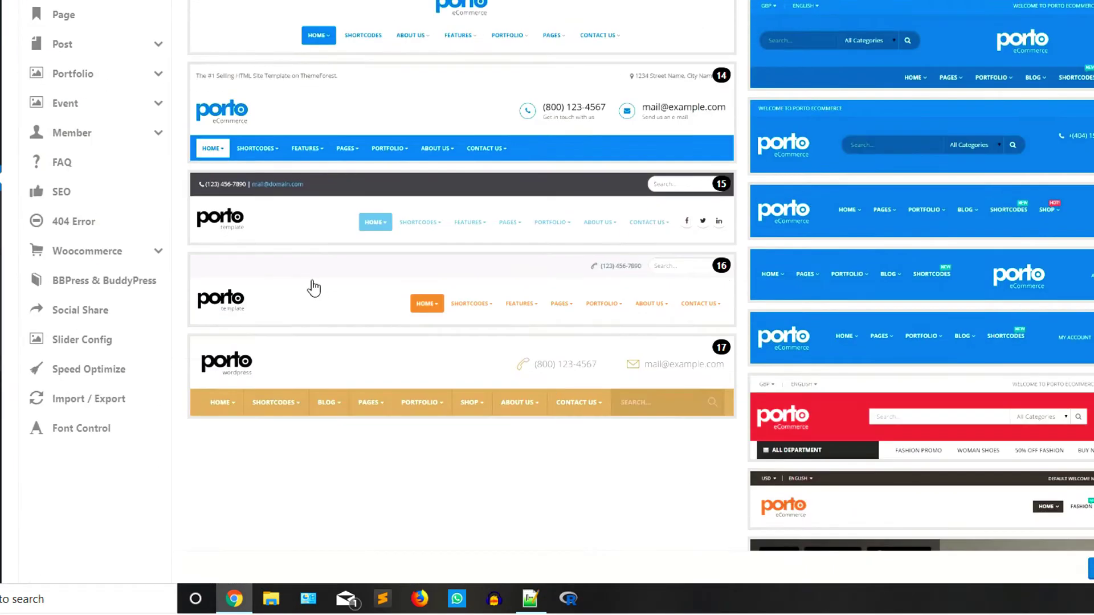
{"action": "scroll", "coordinate": [934, 165], "scroll_direction": "up", "scroll_amount": 5}
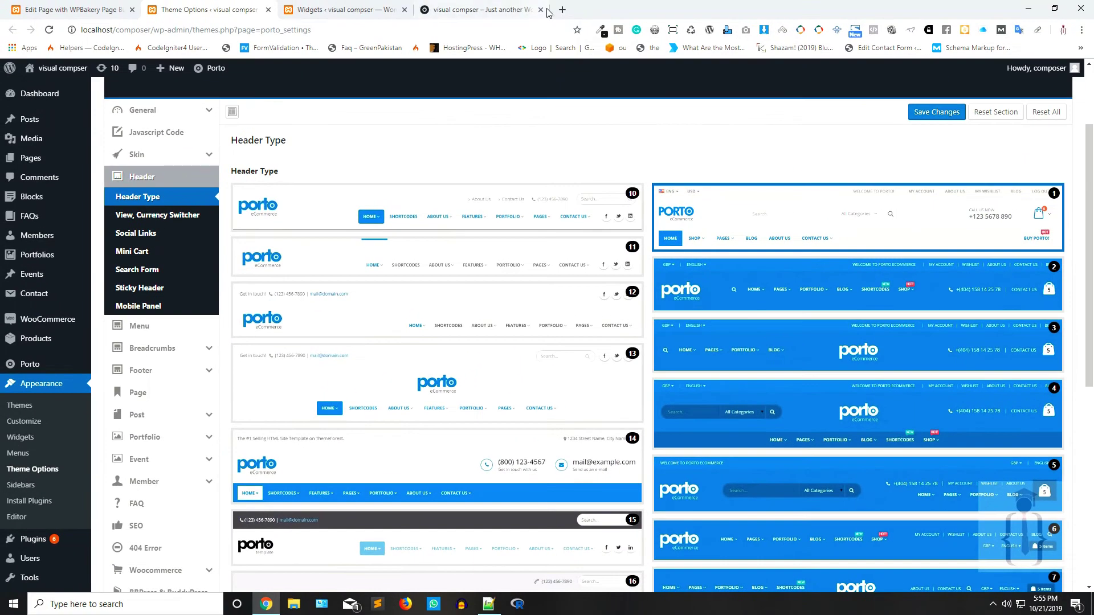
{"action": "left_click", "coordinate": [479, 9]}
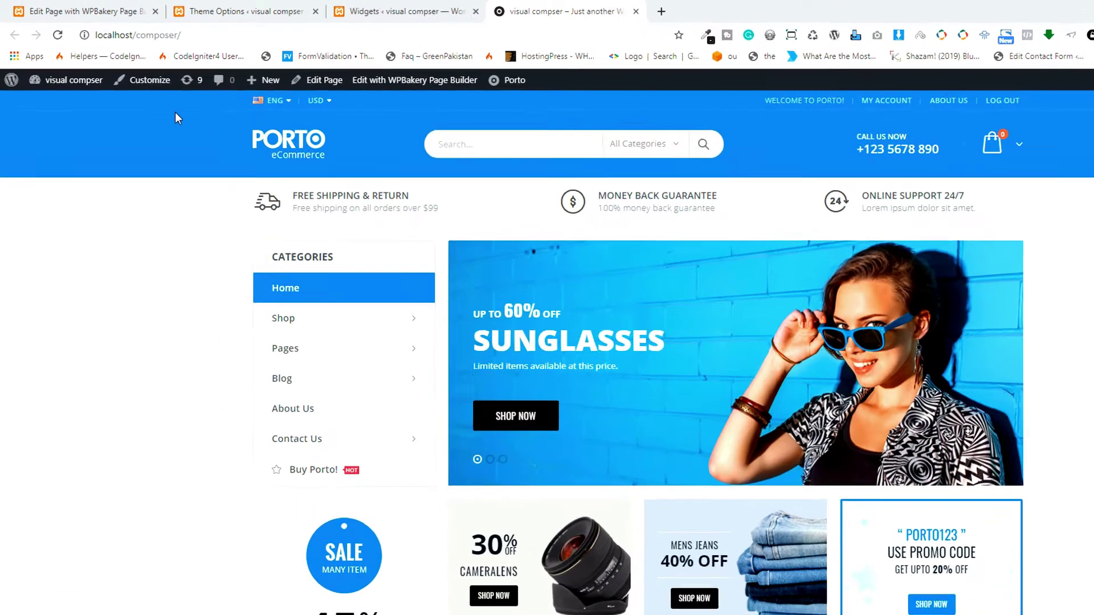
{"action": "left_click", "coordinate": [127, 71]}
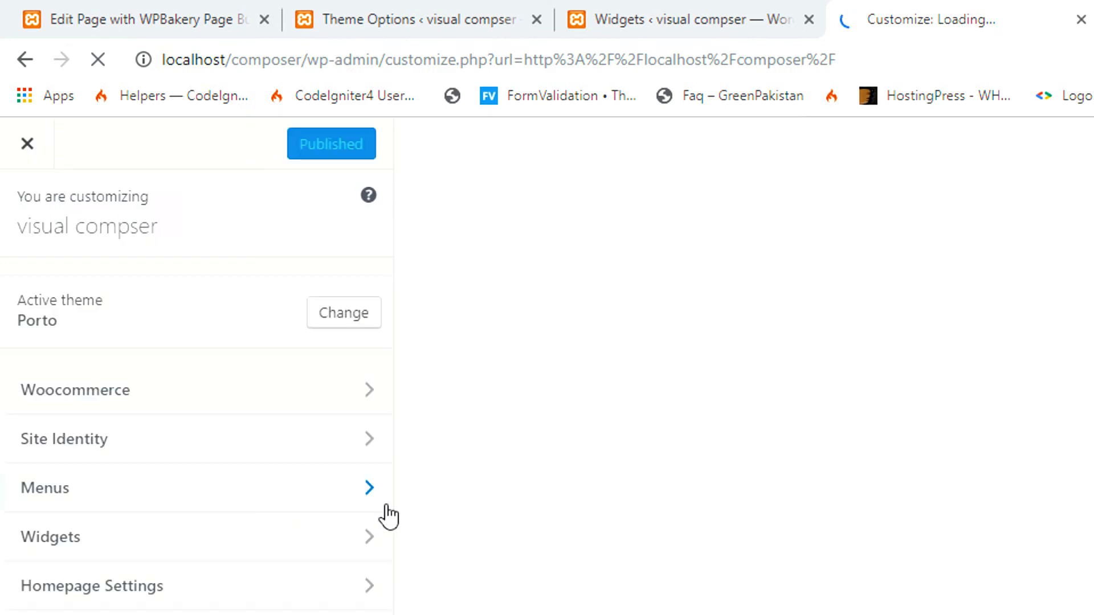
Check Site Identity and Widgets, then move the Theme Options tab to follow Widgets.
{"action": "left_click", "coordinate": [82, 440]}
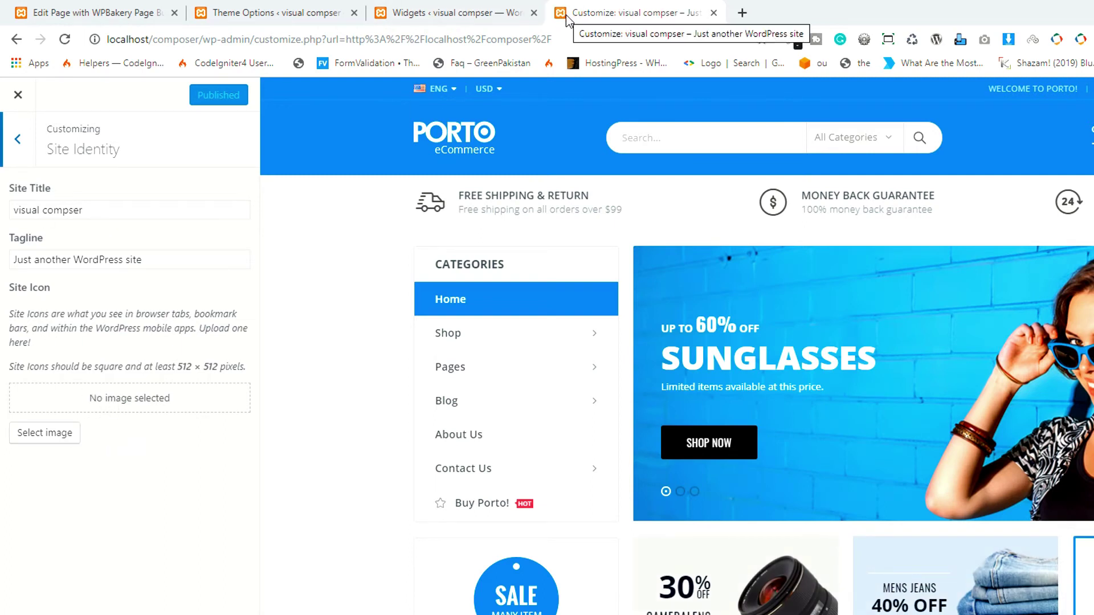
{"action": "left_click", "coordinate": [19, 140]}
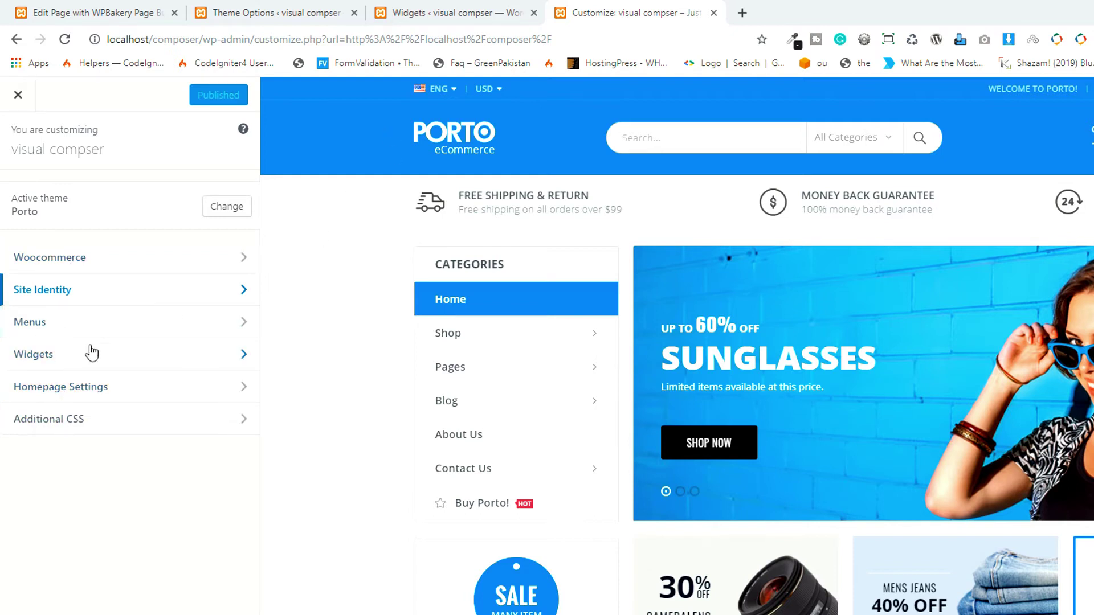
{"action": "left_click", "coordinate": [456, 12]}
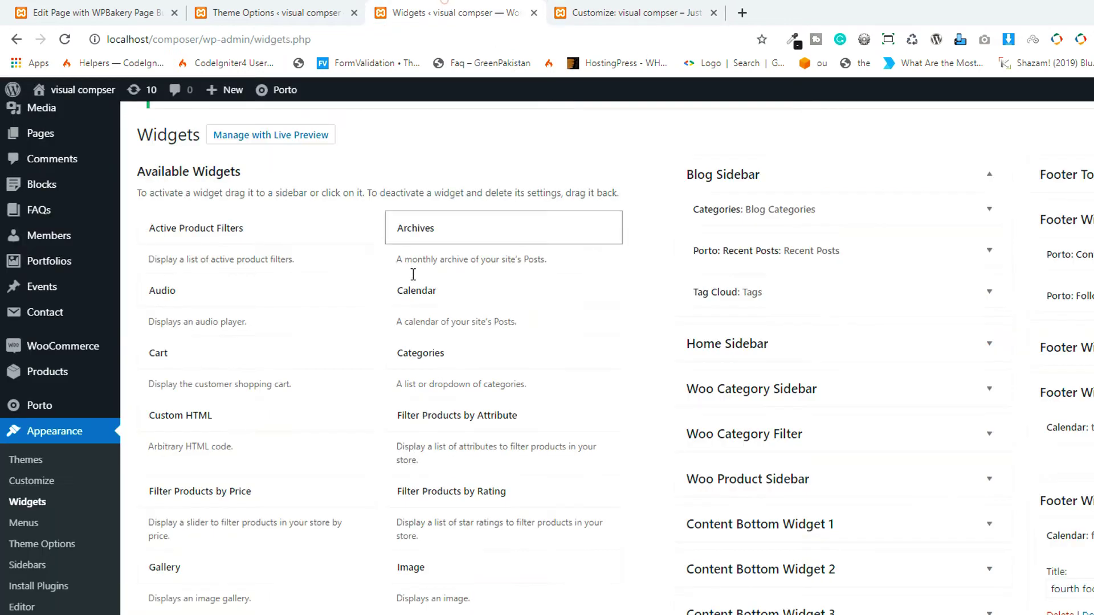
{"action": "left_click_drag", "start_coordinate": [319, 12], "coordinate": [419, 6]}
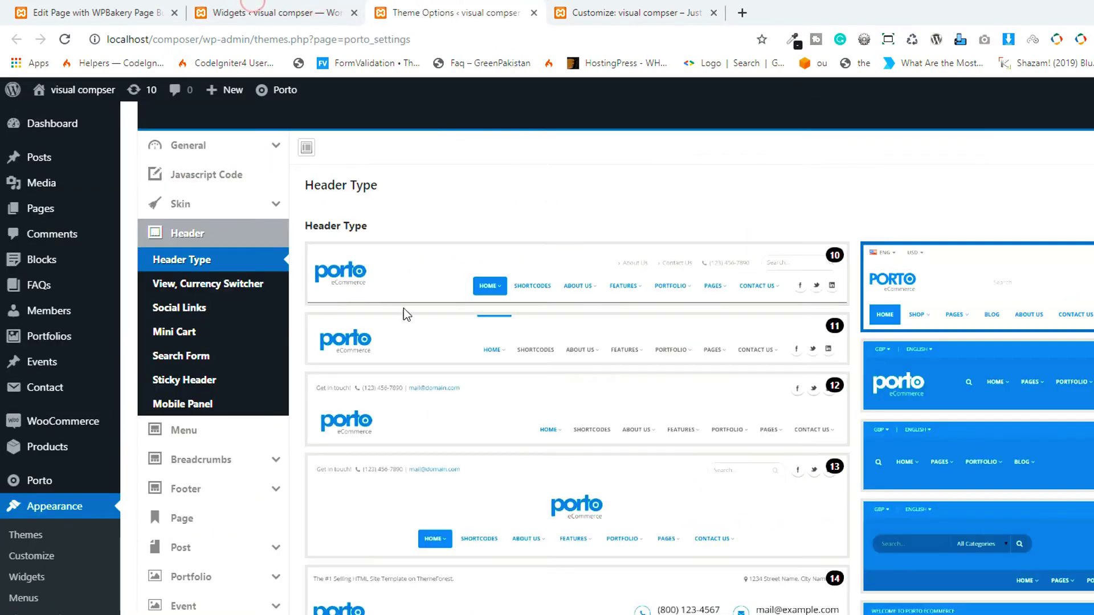
In Header Social Links, switch Show Social Links to Yes and back to No.
{"action": "left_click", "coordinate": [180, 311]}
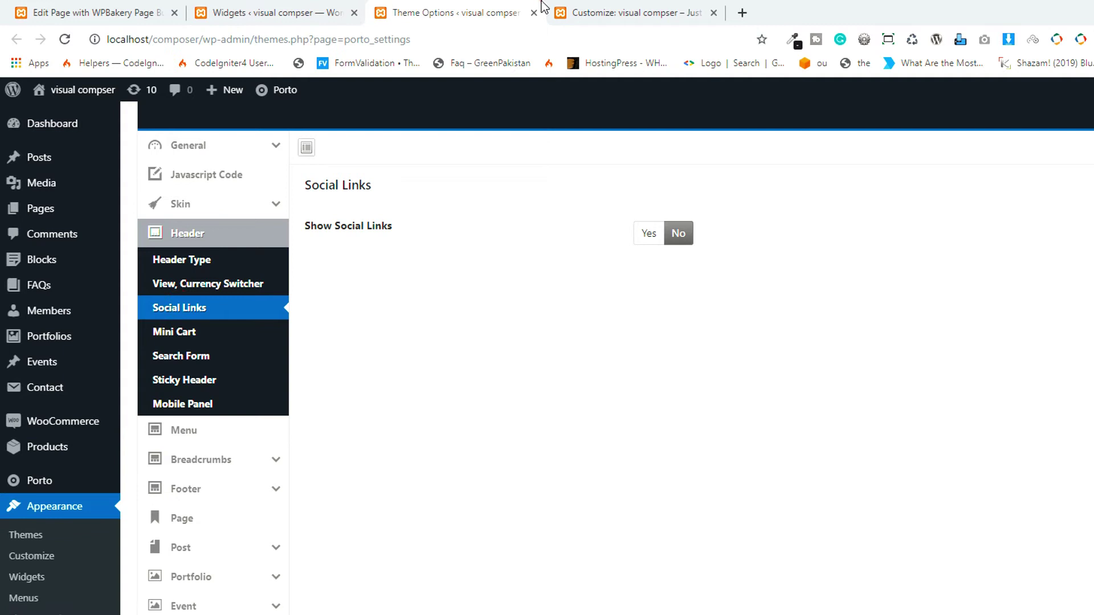
{"action": "left_click", "coordinate": [546, 8]}
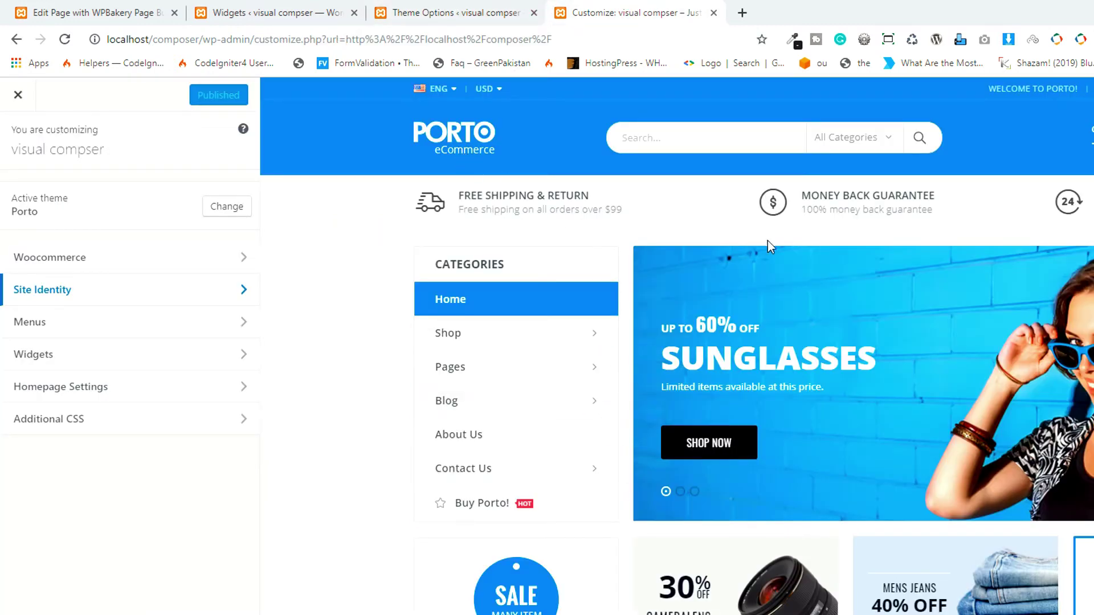
{"action": "left_click", "coordinate": [444, 8]}
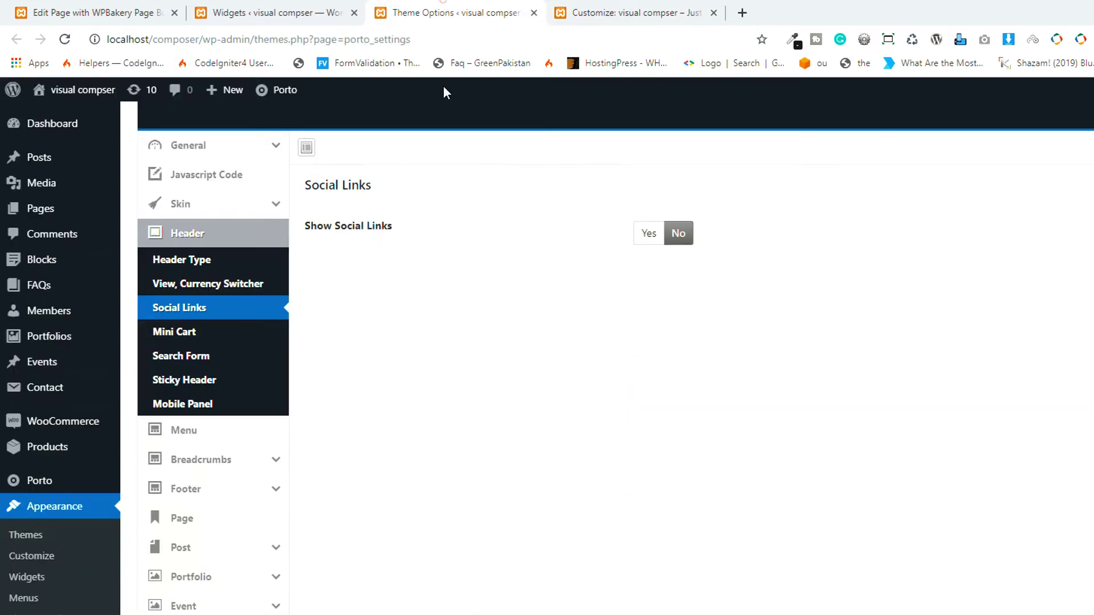
{"action": "left_click", "coordinate": [648, 245]}
{"action": "scroll", "coordinate": [491, 435], "scroll_direction": "down", "scroll_amount": 3}
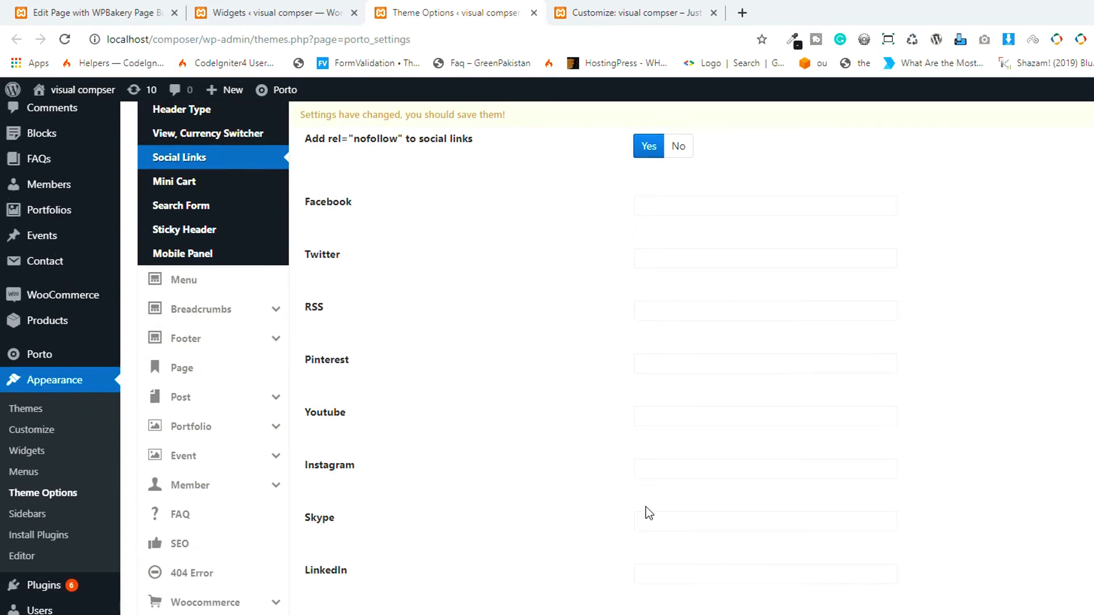
{"action": "scroll", "coordinate": [635, 427], "scroll_direction": "up", "scroll_amount": 4}
{"action": "left_click", "coordinate": [679, 335]}
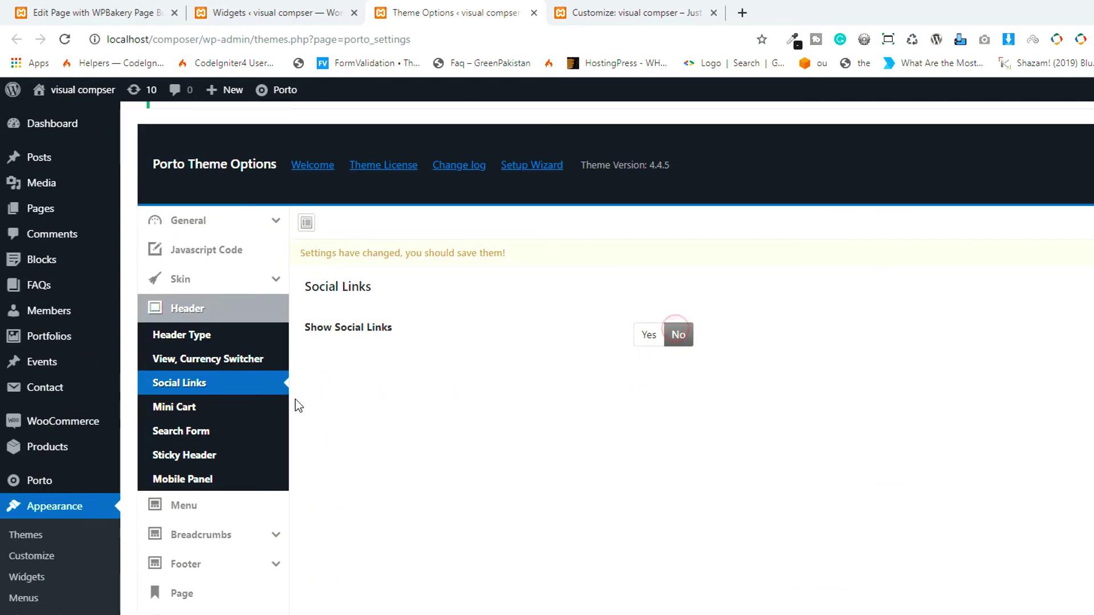
Review the Mini Cart, Search Form, Sticky Header, Mobile Panel and Menu header settings.
{"action": "left_click", "coordinate": [251, 408]}
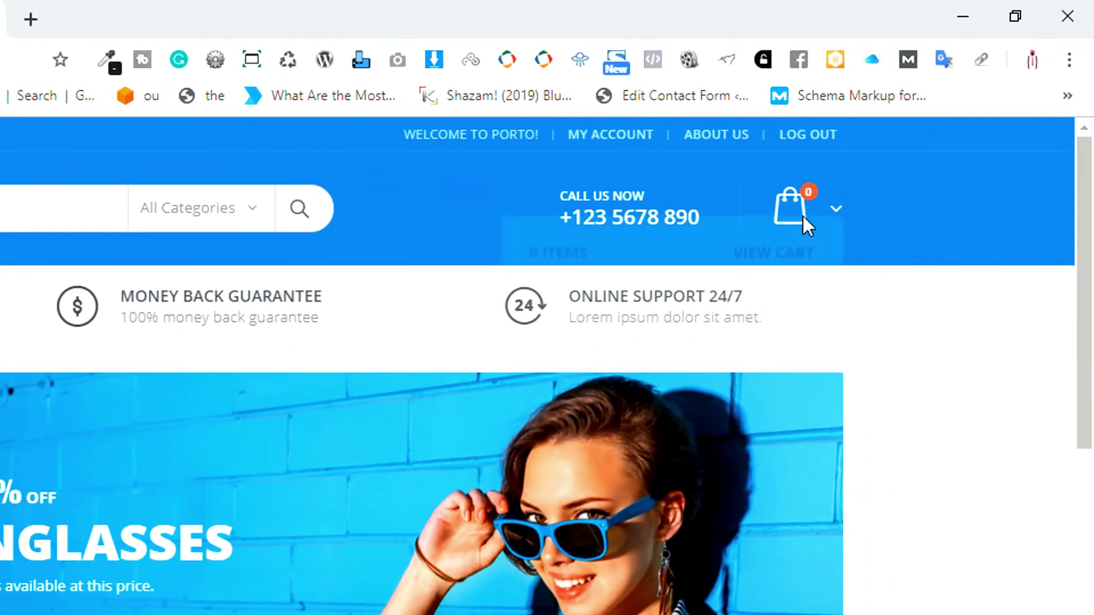
{"action": "mouse_move", "coordinate": [829, 216]}
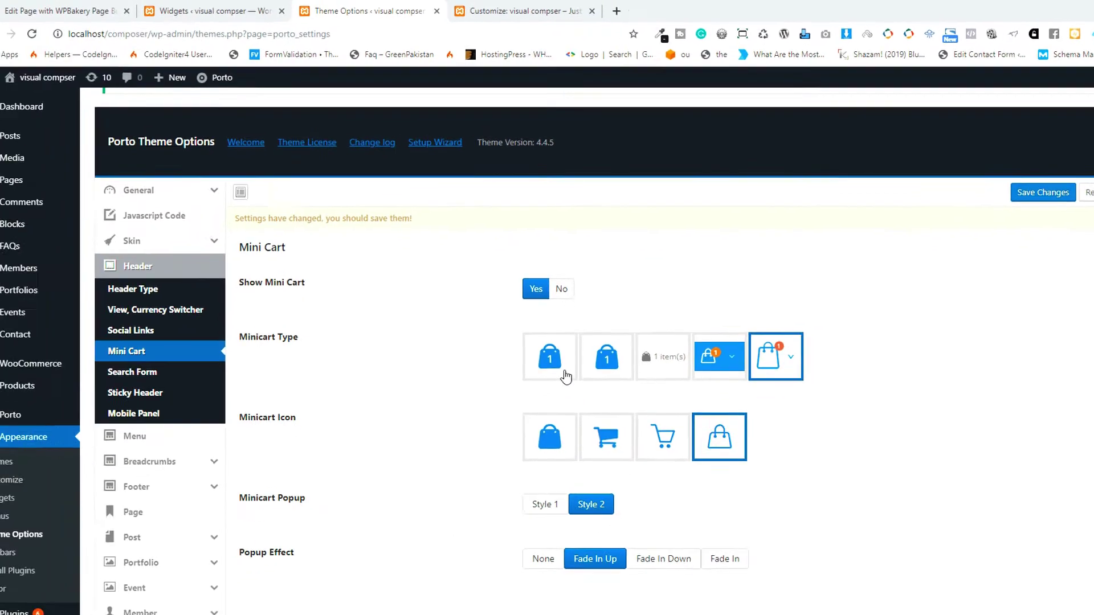
{"action": "scroll", "coordinate": [560, 455], "scroll_direction": "down", "scroll_amount": 1}
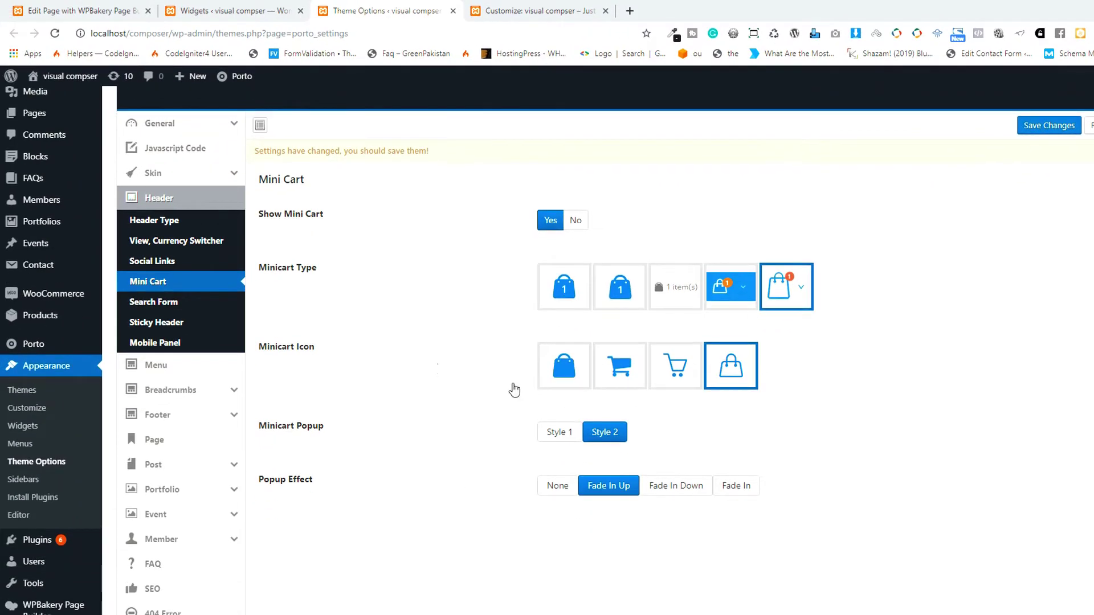
{"action": "left_click", "coordinate": [165, 302]}
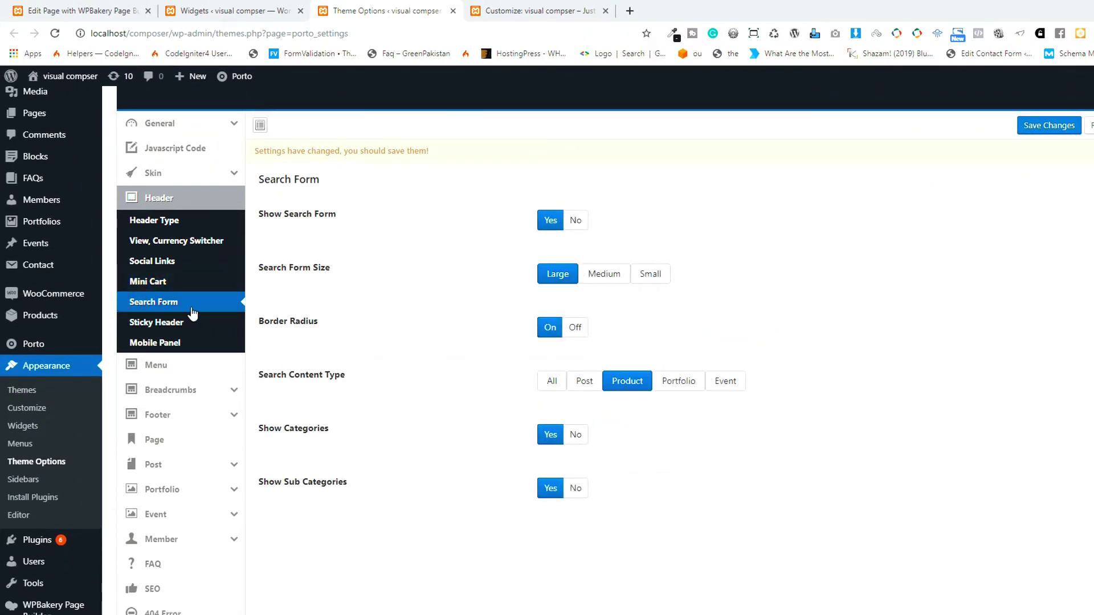
{"action": "left_click", "coordinate": [206, 322]}
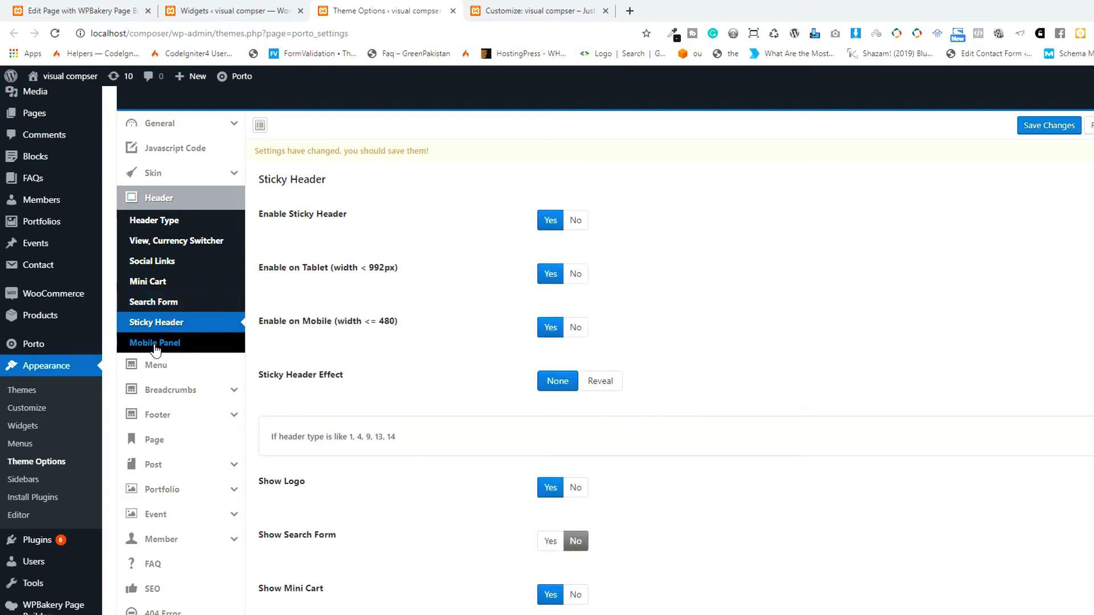
{"action": "left_click", "coordinate": [174, 342]}
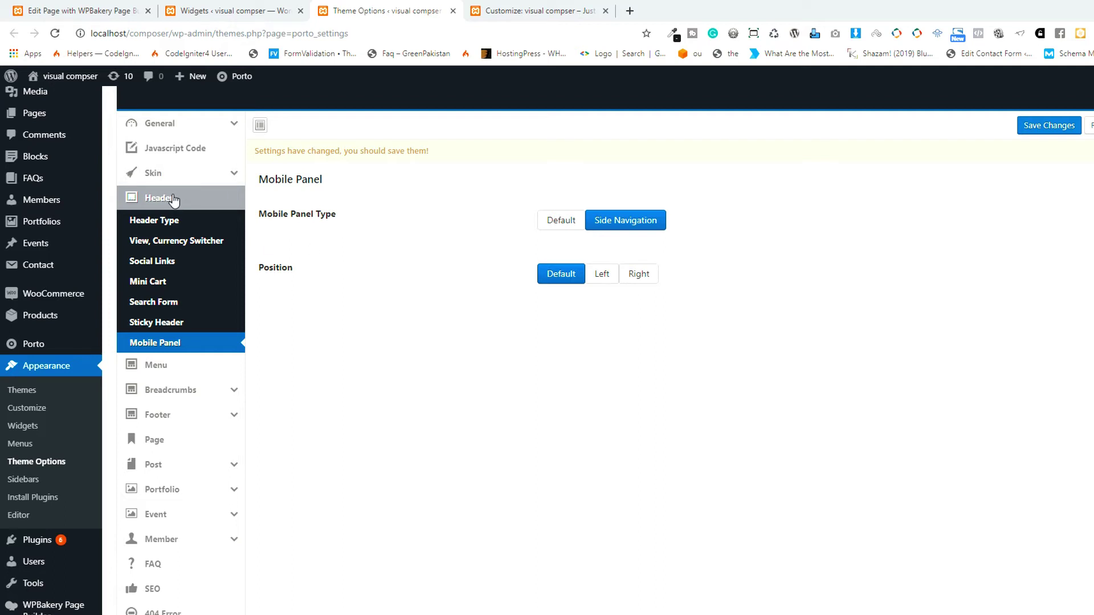
{"action": "left_click", "coordinate": [152, 366]}
{"action": "scroll", "coordinate": [415, 323], "scroll_direction": "down", "scroll_amount": 1}
{"action": "scroll", "coordinate": [420, 427], "scroll_direction": "down", "scroll_amount": 9}
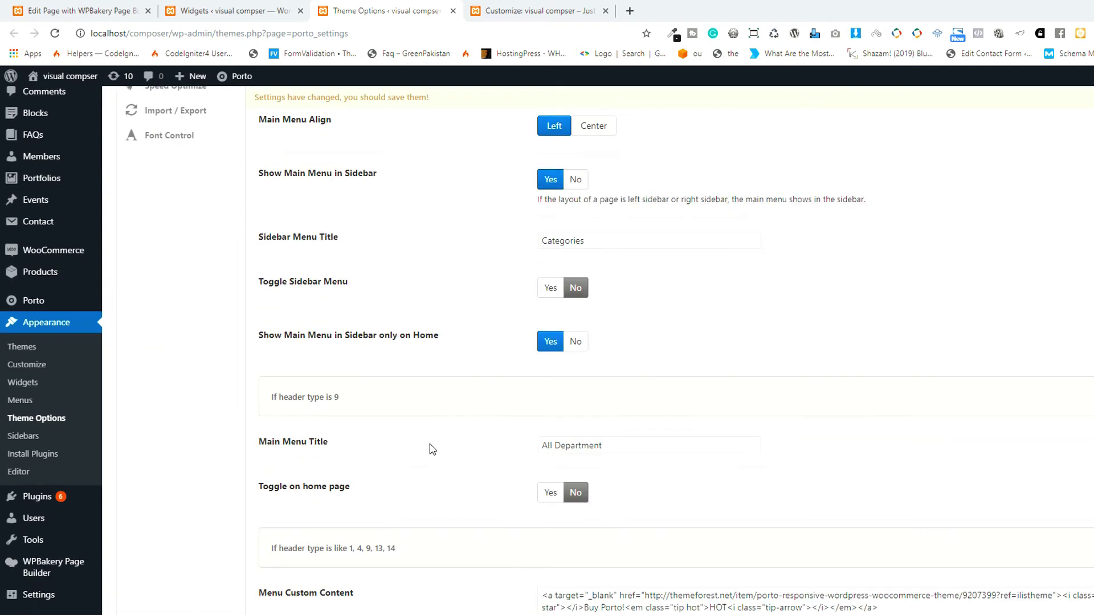
{"action": "scroll", "coordinate": [427, 447], "scroll_direction": "up", "scroll_amount": 10}
{"action": "scroll", "coordinate": [424, 449], "scroll_direction": "up", "scroll_amount": 1}
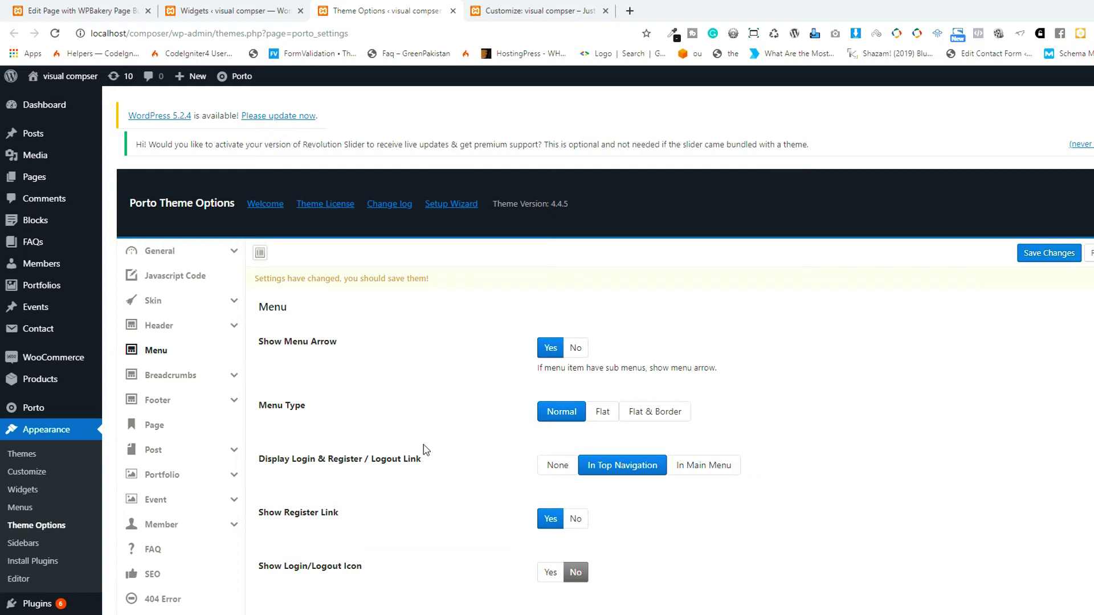
{"action": "left_click", "coordinate": [503, 5]}
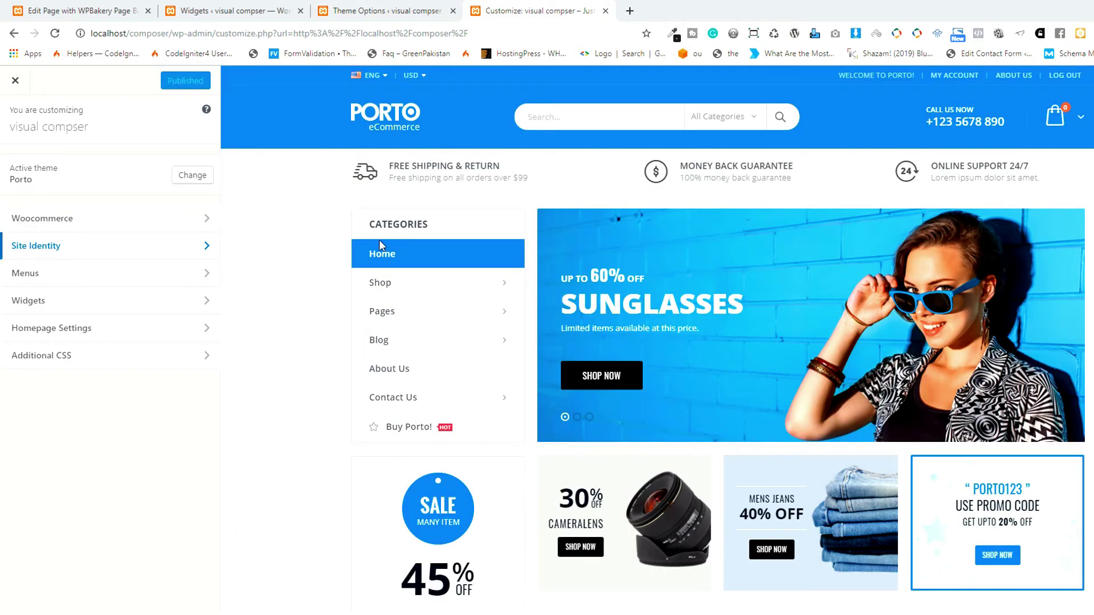
{"action": "left_click", "coordinate": [283, 6]}
{"action": "left_click_drag", "start_coordinate": [85, 10], "coordinate": [540, 11]}
{"action": "scroll", "coordinate": [445, 307], "scroll_direction": "up", "scroll_amount": 15}
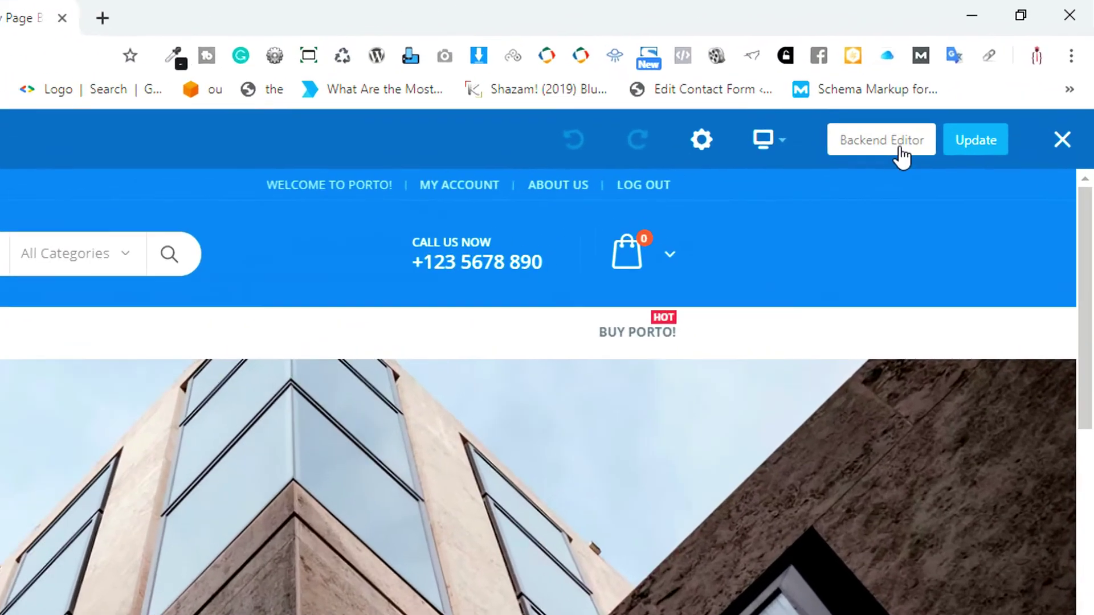
{"action": "left_click", "coordinate": [989, 76]}
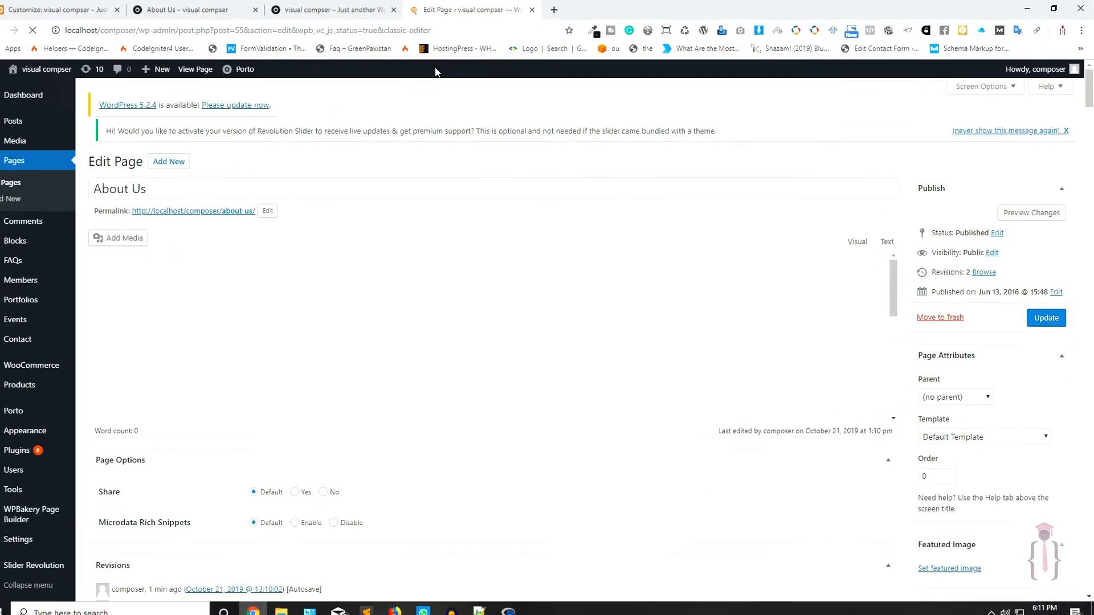
{"action": "scroll", "coordinate": [188, 302], "scroll_direction": "down", "scroll_amount": 15}
{"action": "scroll", "coordinate": [183, 305], "scroll_direction": "down", "scroll_amount": 4}
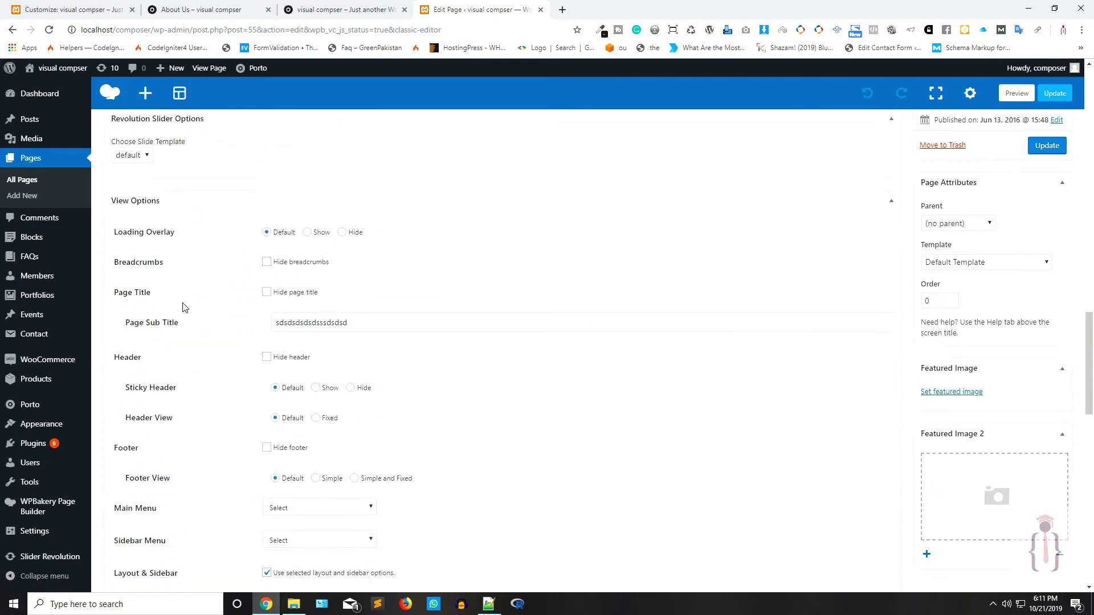
{"action": "scroll", "coordinate": [570, 257], "scroll_direction": "up", "scroll_amount": 20}
{"action": "left_click", "coordinate": [985, 256]}
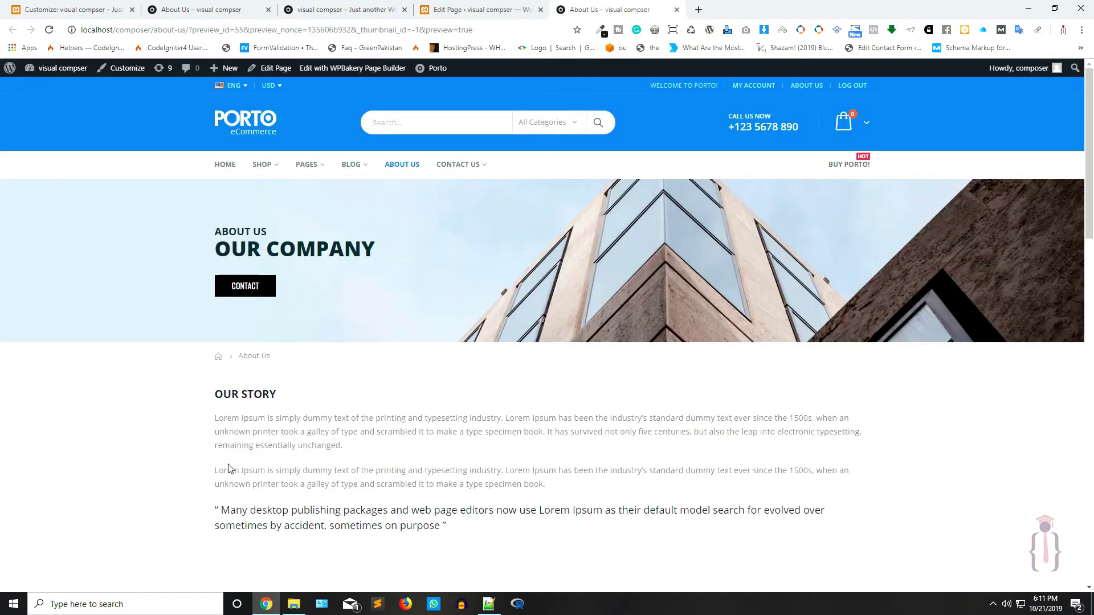
{"action": "scroll", "coordinate": [228, 469], "scroll_direction": "down", "scroll_amount": 1}
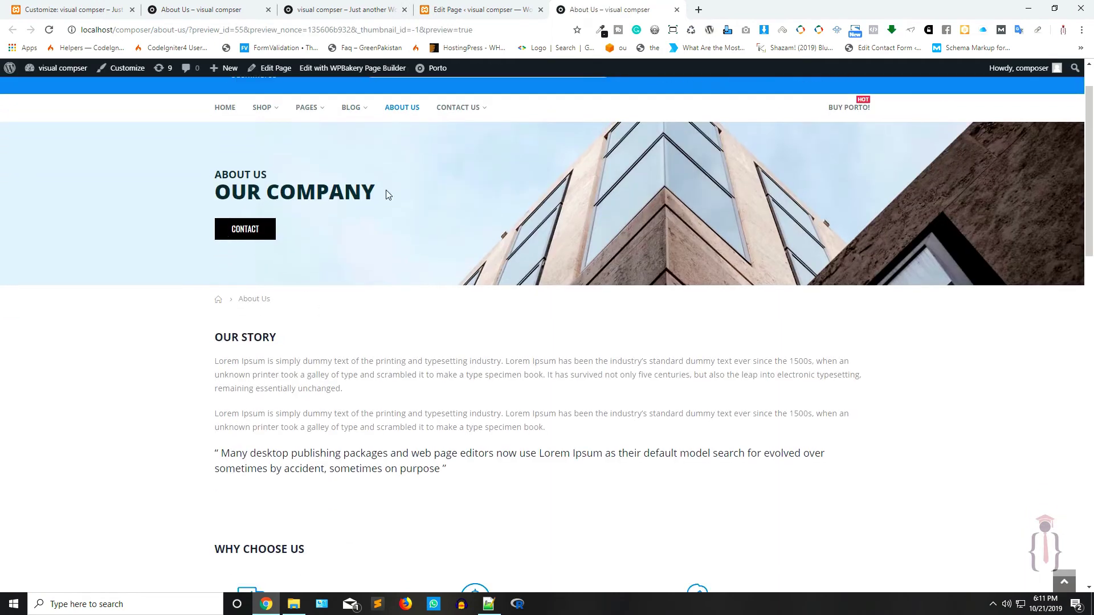
{"action": "left_click", "coordinate": [478, 10]}
{"action": "scroll", "coordinate": [385, 419], "scroll_direction": "down", "scroll_amount": 10}
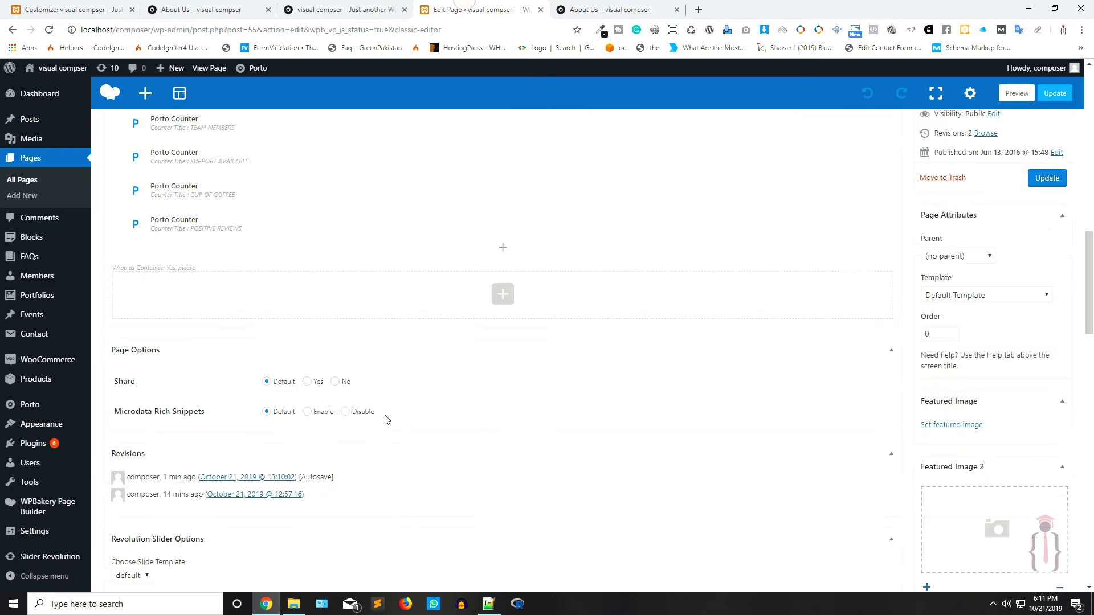
{"action": "scroll", "coordinate": [384, 420], "scroll_direction": "down", "scroll_amount": 10}
{"action": "scroll", "coordinate": [385, 420], "scroll_direction": "up", "scroll_amount": 5}
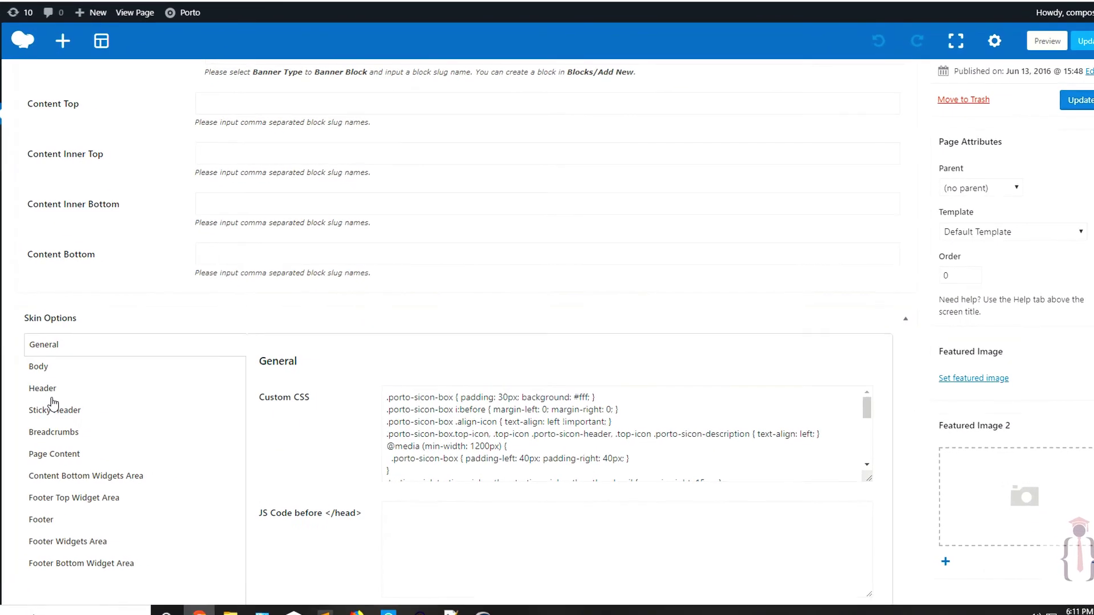
{"action": "scroll", "coordinate": [186, 315], "scroll_direction": "up", "scroll_amount": 8}
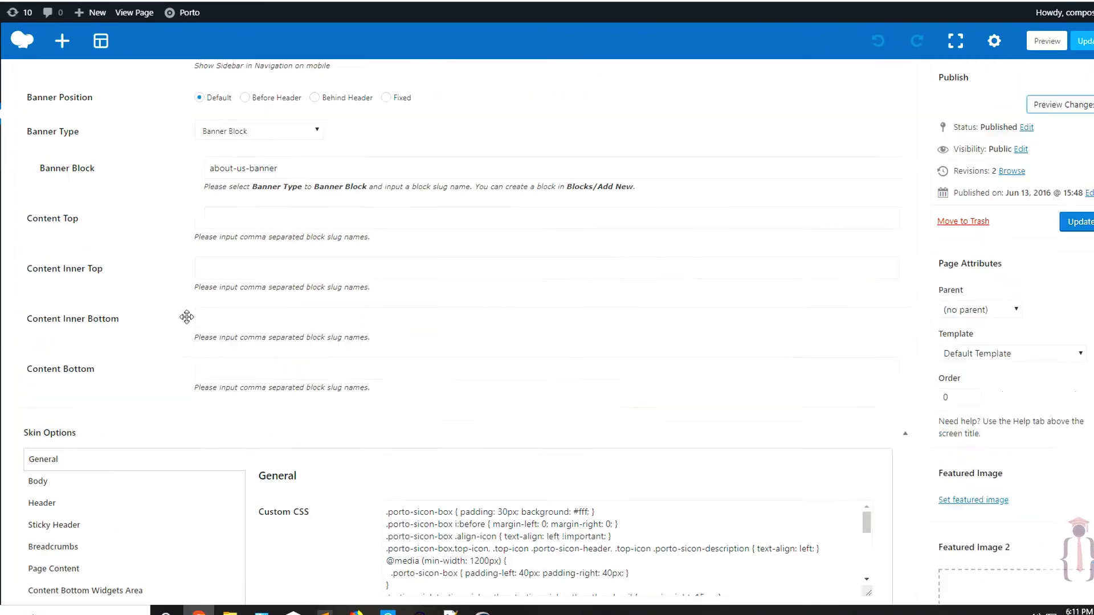
{"action": "scroll", "coordinate": [136, 490], "scroll_direction": "up", "scroll_amount": 5}
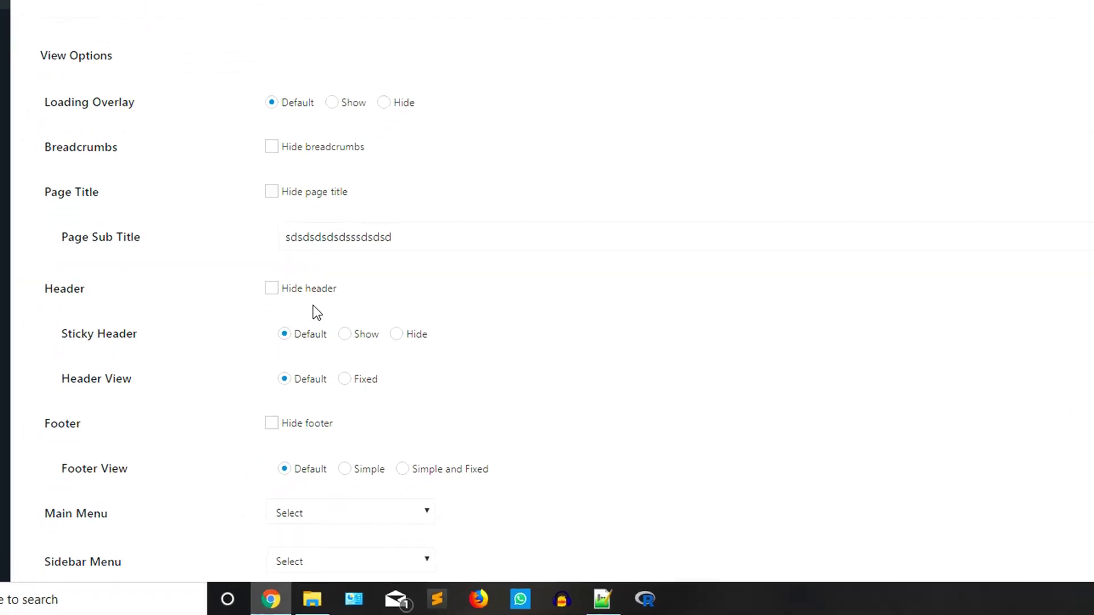
{"action": "scroll", "coordinate": [318, 301], "scroll_direction": "down", "scroll_amount": 16}
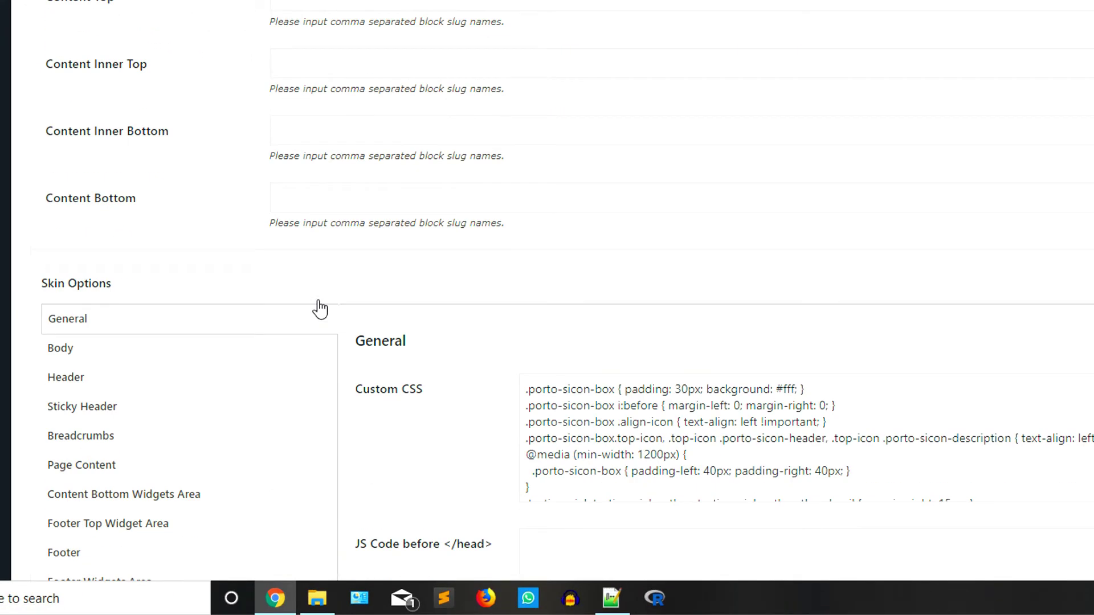
{"action": "scroll", "coordinate": [320, 309], "scroll_direction": "up", "scroll_amount": 15}
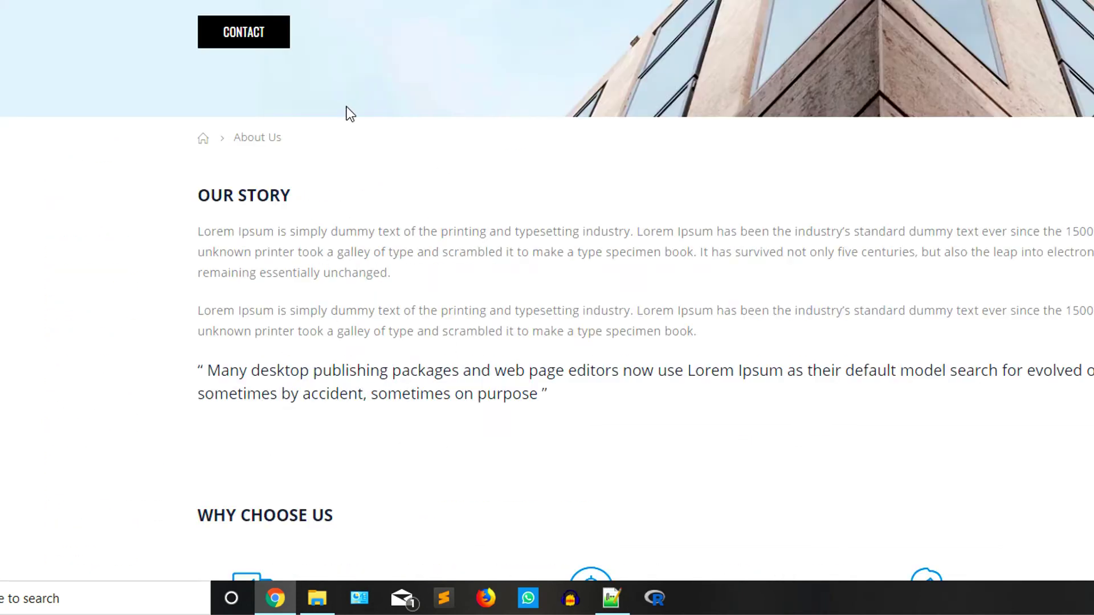
{"action": "left_click_drag", "start_coordinate": [345, 118], "coordinate": [224, 122]}
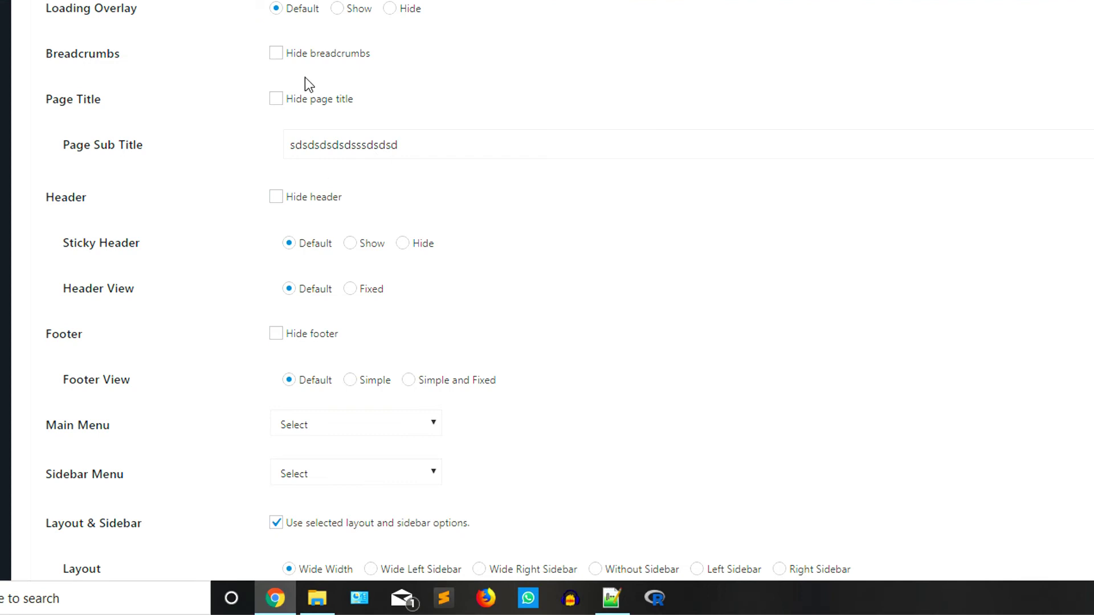
Enable Hide breadcrumbs for About Us and confirm in the preview that the trail is gone.
{"action": "left_click", "coordinate": [277, 54]}
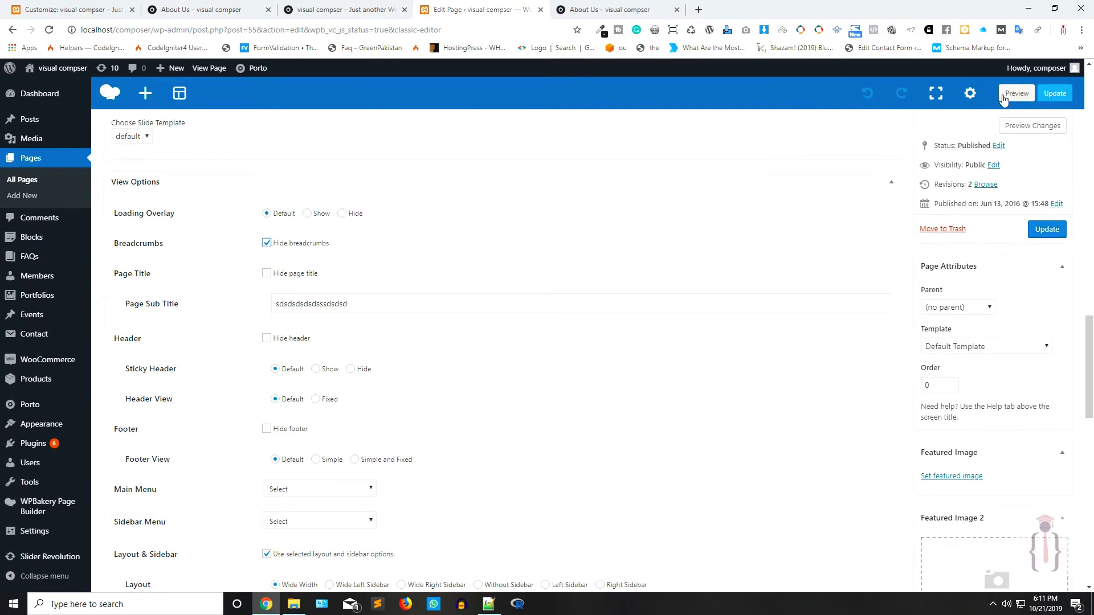
{"action": "left_click", "coordinate": [1003, 100]}
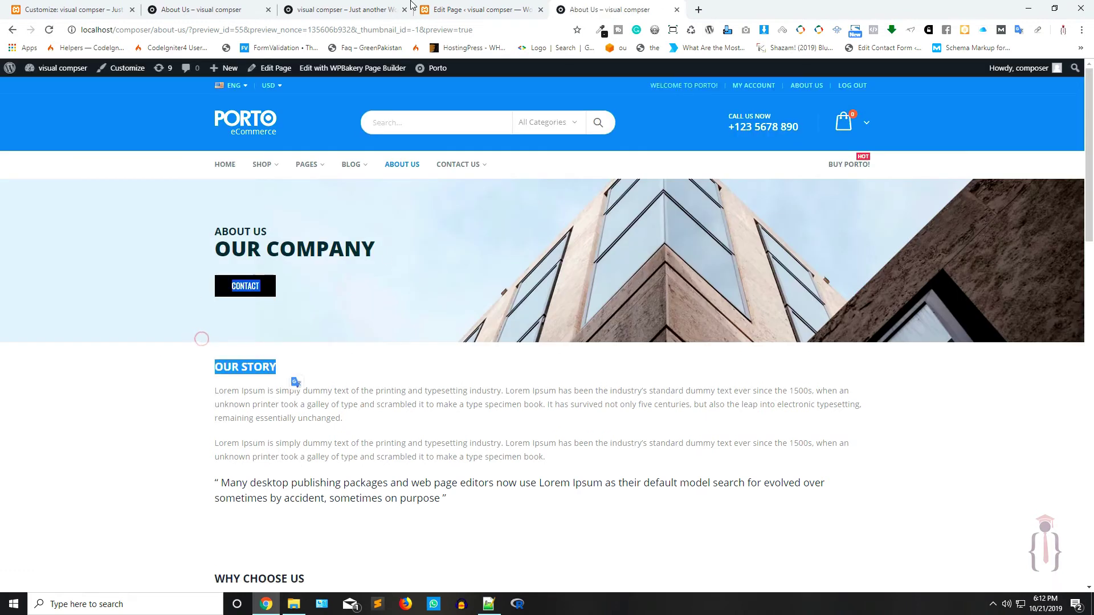
{"action": "key", "text": "ctrl+shift+Tab"}
{"action": "key", "text": "ctrl+Tab"}
{"action": "left_click", "coordinate": [413, 387]}
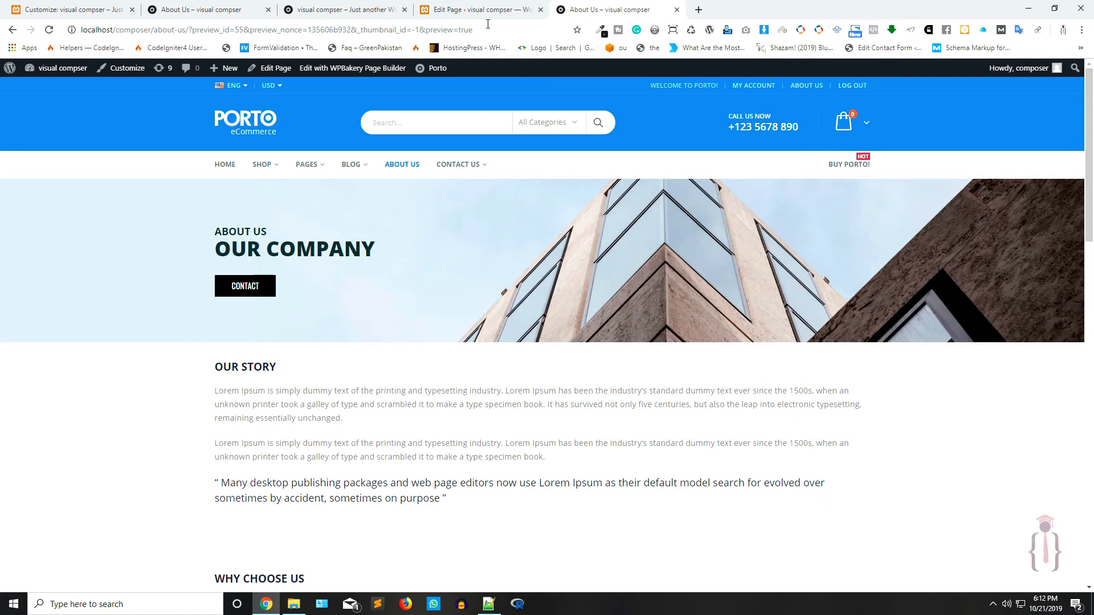
{"action": "key", "text": "ctrl+shift+Tab"}
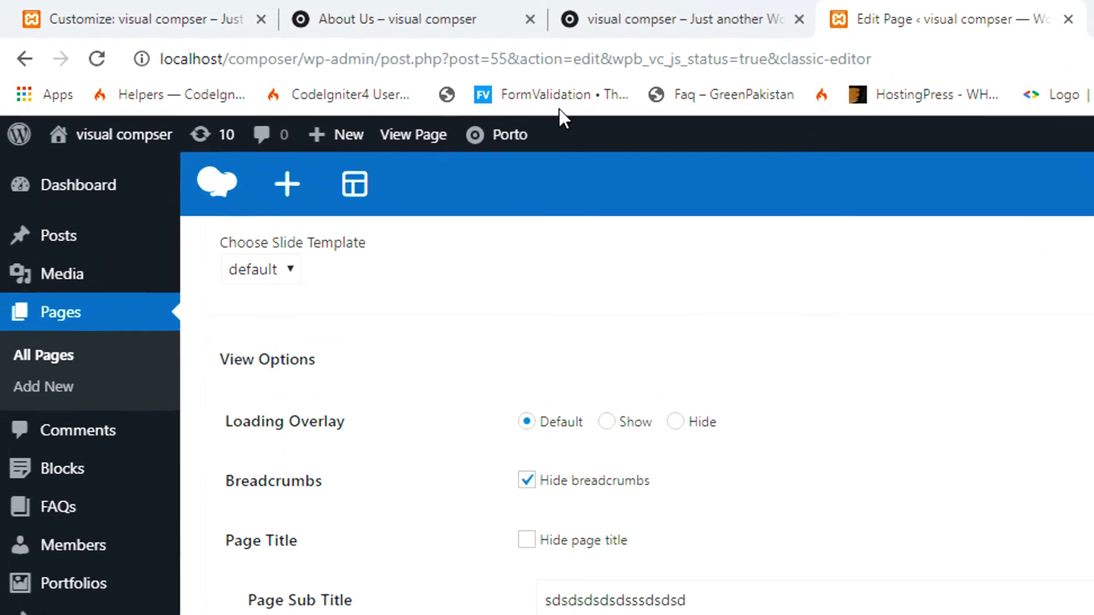
Go from the About Us preview to the Dashboard and open Porto Theme Options at Header.
{"action": "left_click", "coordinate": [225, 8]}
{"action": "left_click", "coordinate": [149, 11]}
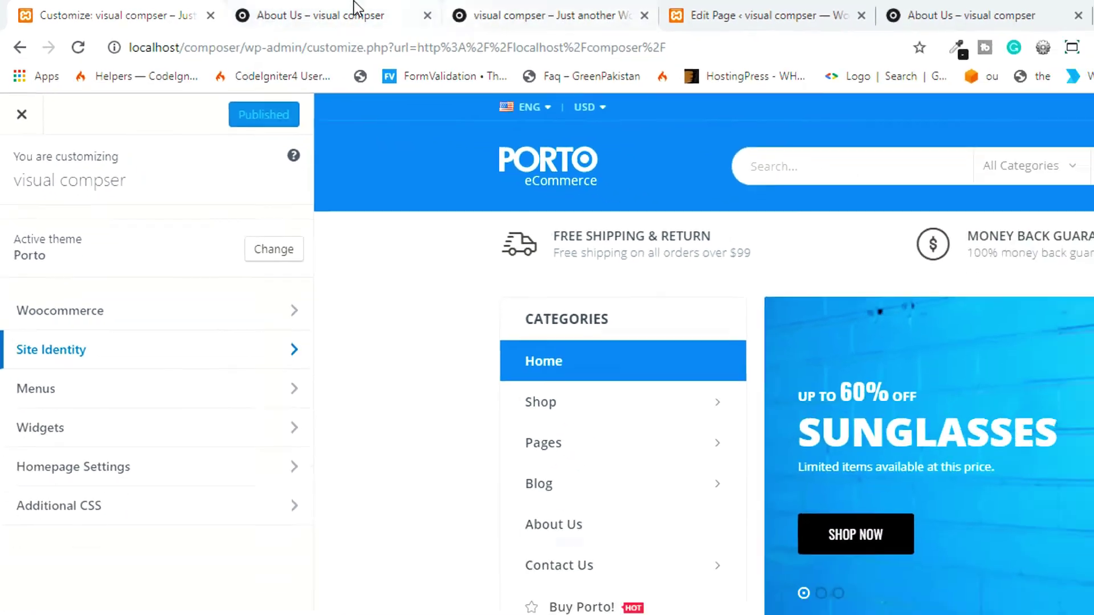
{"action": "left_click", "coordinate": [448, 12]}
{"action": "mouse_move", "coordinate": [68, 80]}
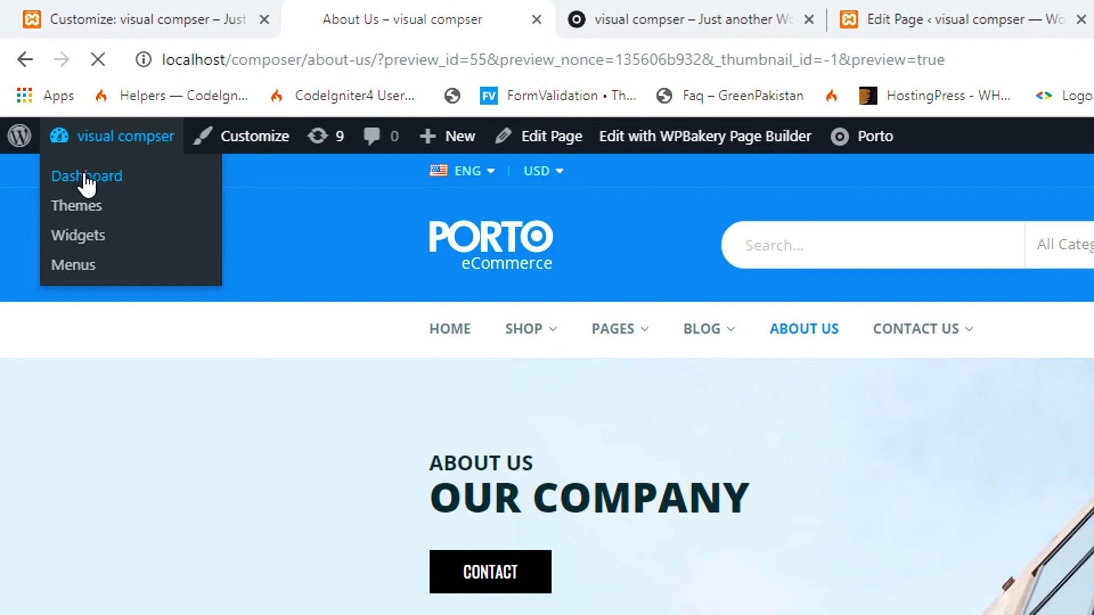
{"action": "left_click", "coordinate": [86, 178]}
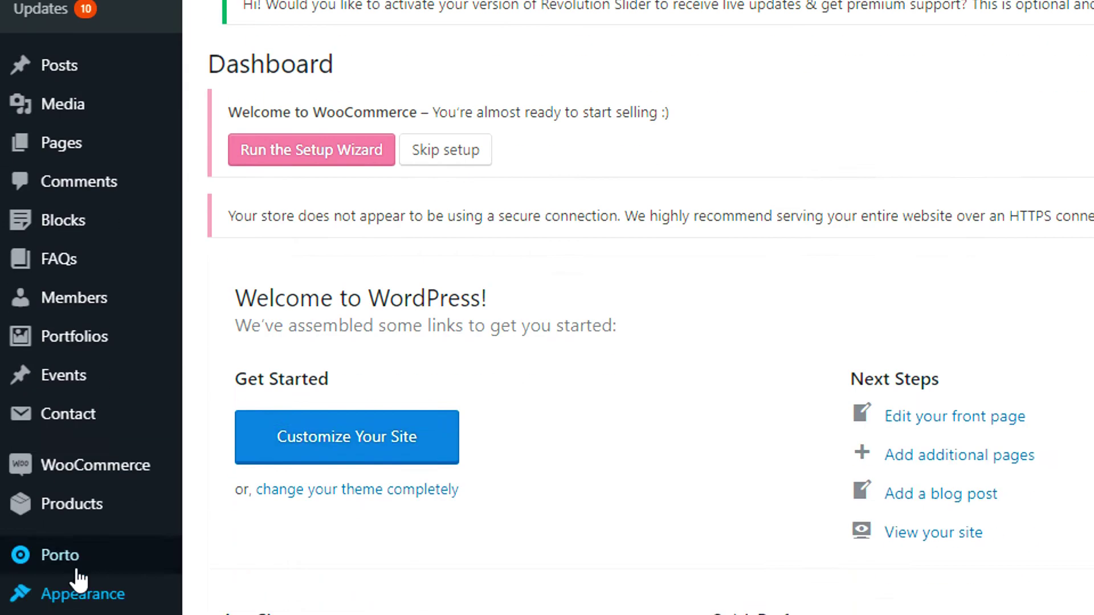
{"action": "mouse_move", "coordinate": [43, 239]}
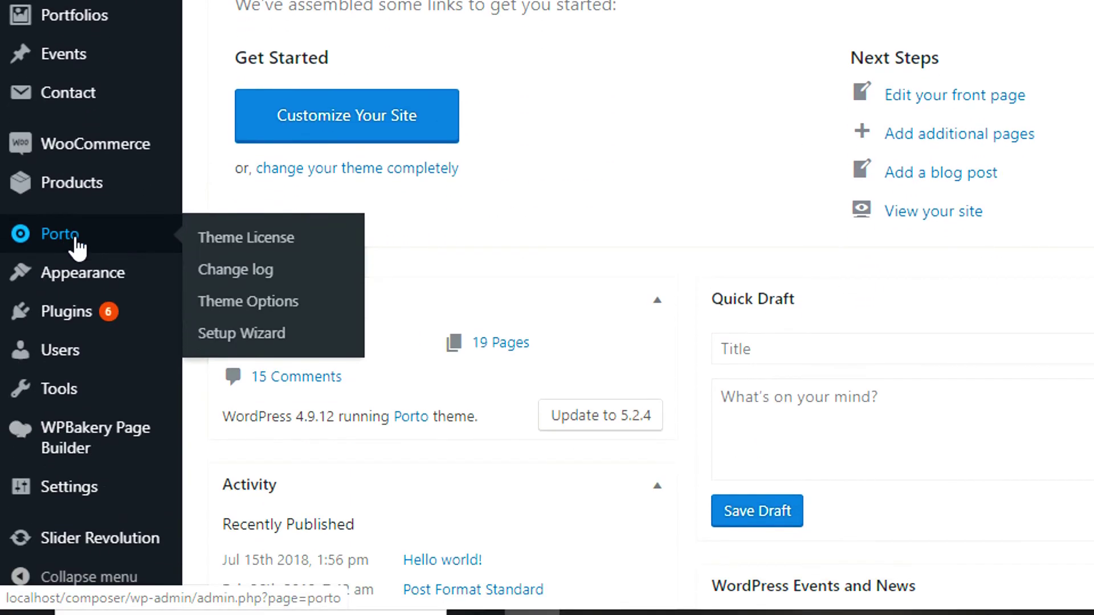
{"action": "left_click", "coordinate": [236, 310]}
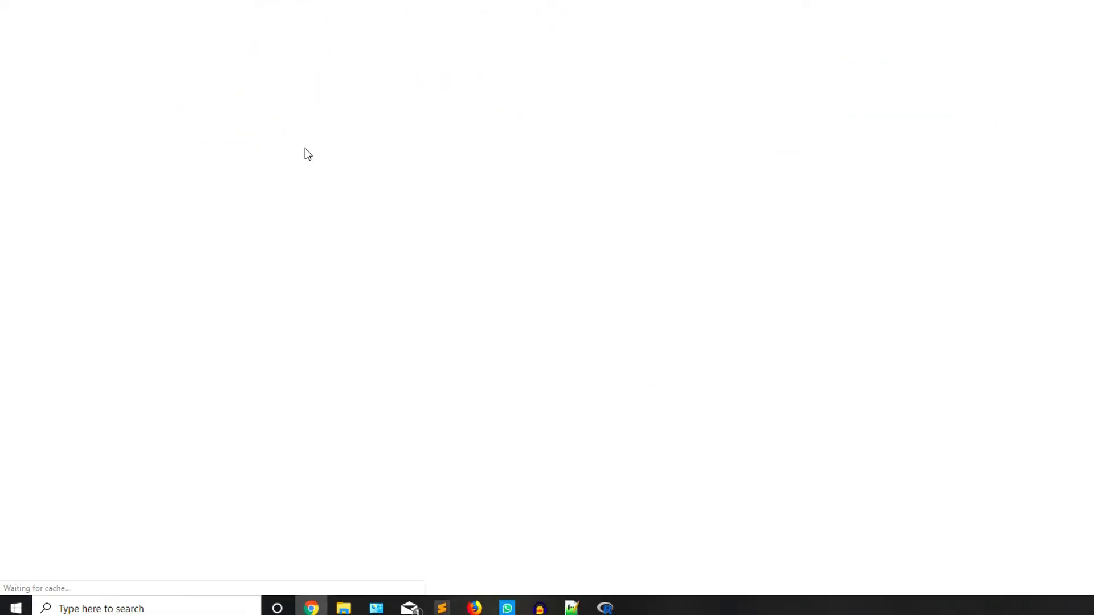
{"action": "left_click", "coordinate": [140, 289]}
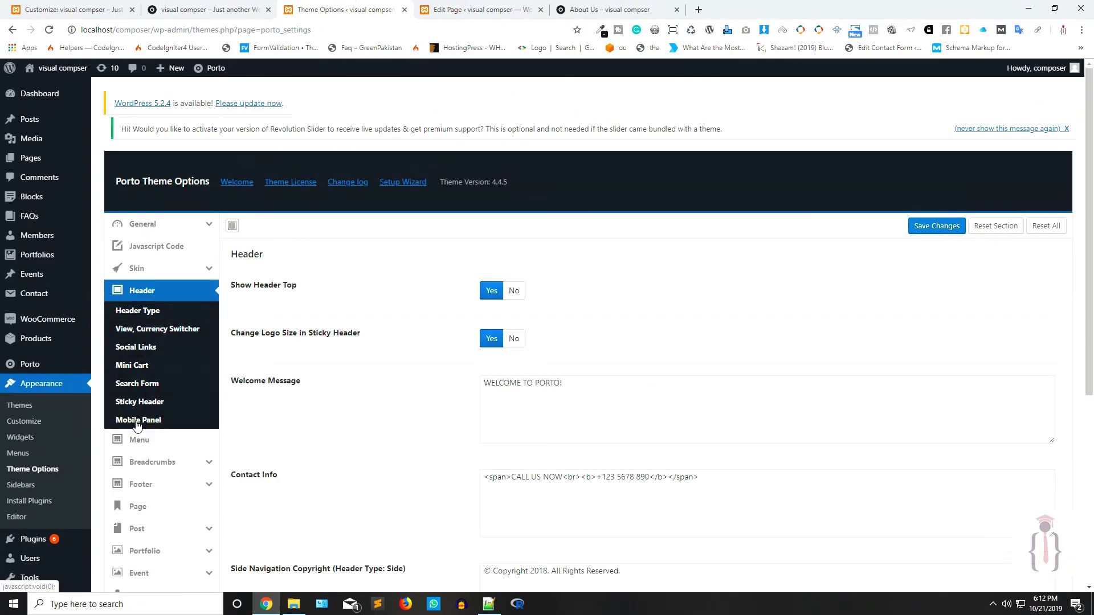
Review the Breadcrumbs theme options with Show Breadcrumbs Yes, then return to the About Us editor.
{"action": "left_click", "coordinate": [143, 457]}
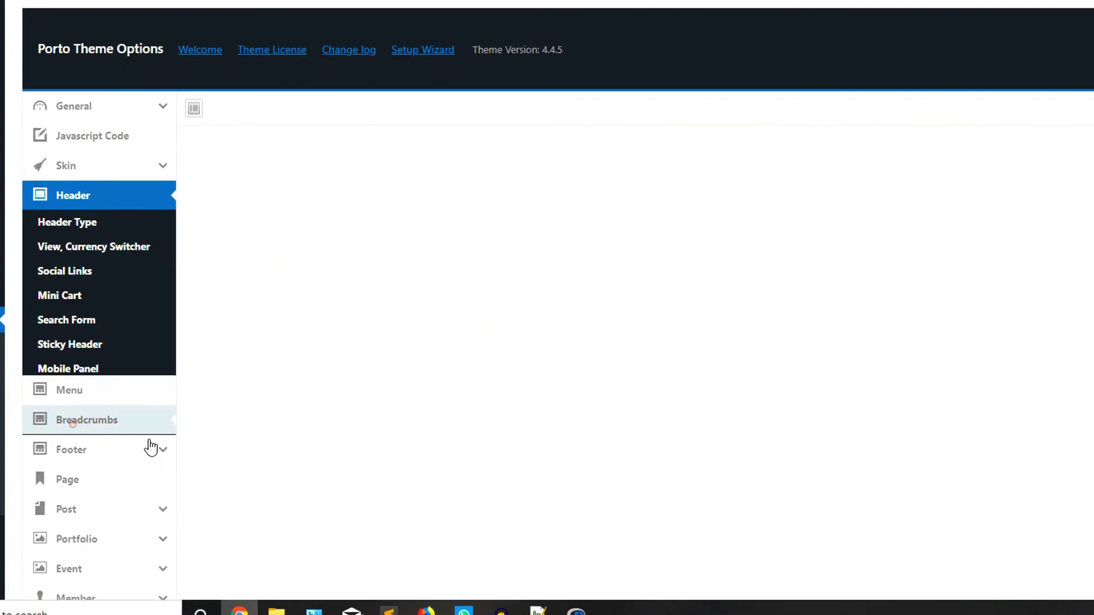
{"action": "scroll", "coordinate": [396, 244], "scroll_direction": "down", "scroll_amount": 5}
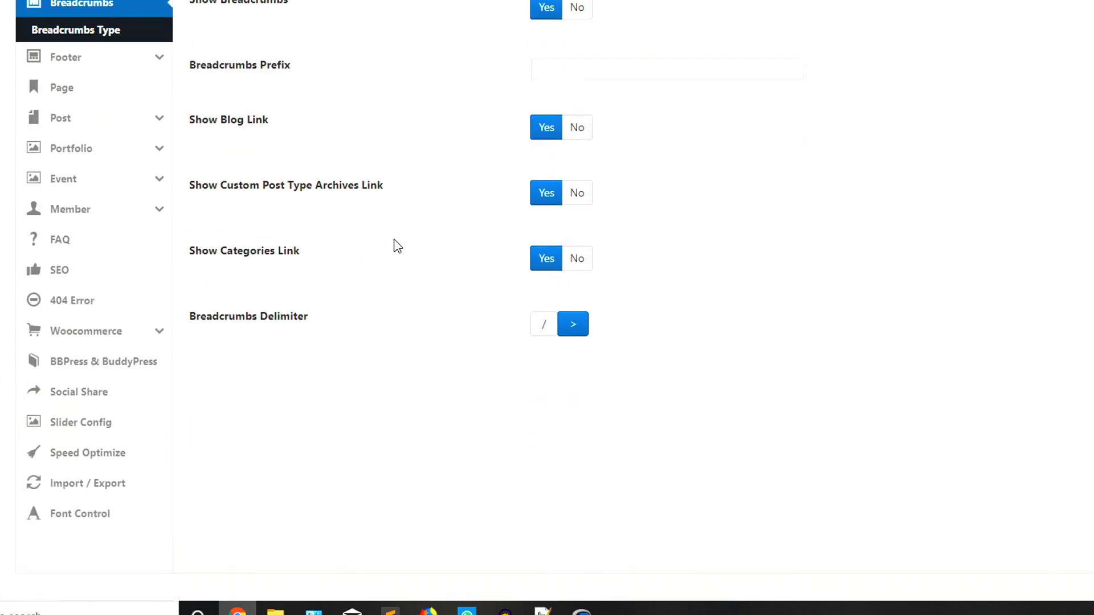
{"action": "scroll", "coordinate": [427, 323], "scroll_direction": "up", "scroll_amount": 5}
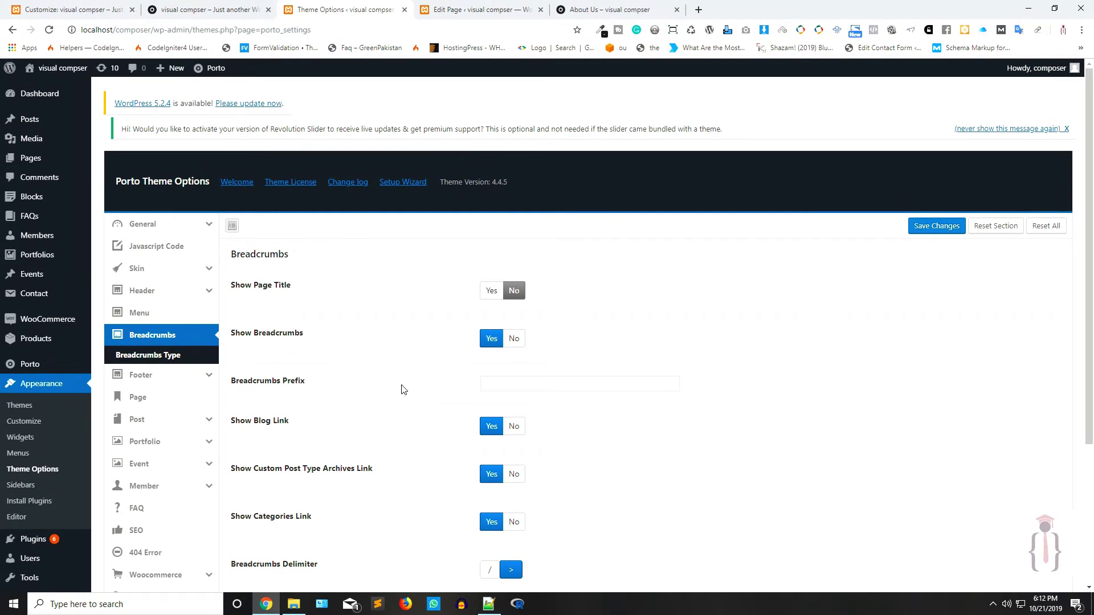
{"action": "left_click", "coordinate": [522, 6]}
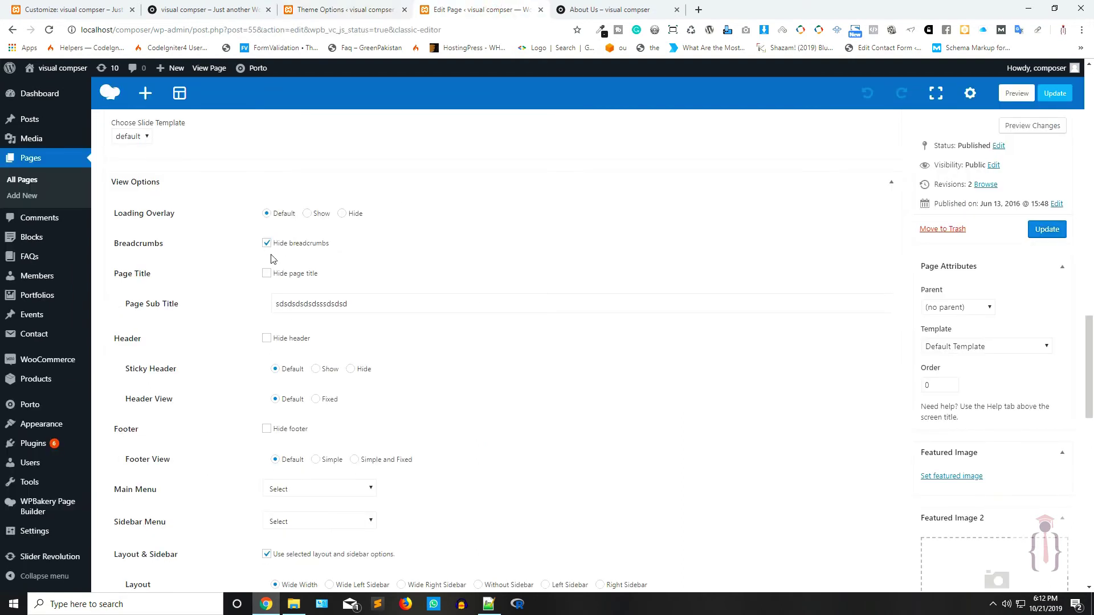
{"action": "left_click", "coordinate": [587, 6]}
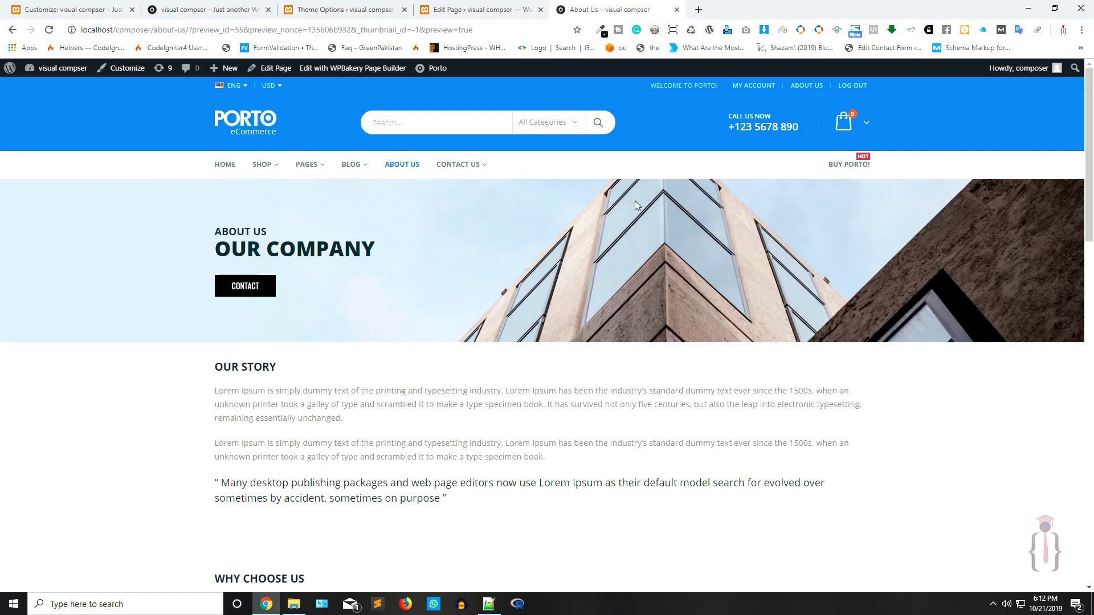
{"action": "left_click", "coordinate": [459, 5]}
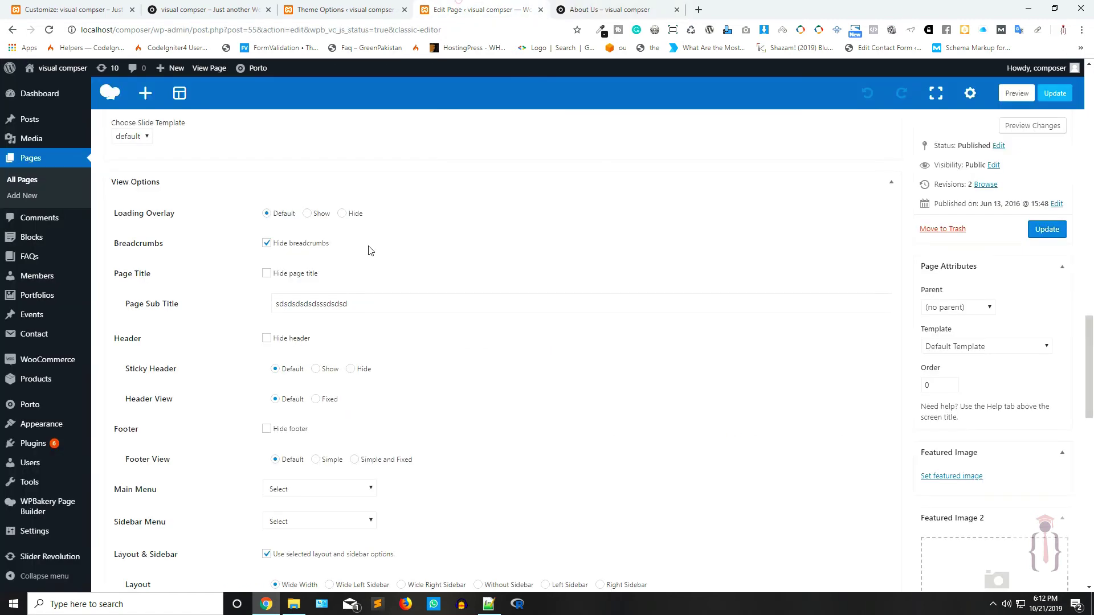
{"action": "key", "text": "ctrl+Tab"}
{"action": "left_click", "coordinate": [445, 5]}
{"action": "scroll", "coordinate": [237, 464], "scroll_direction": "down", "scroll_amount": 5}
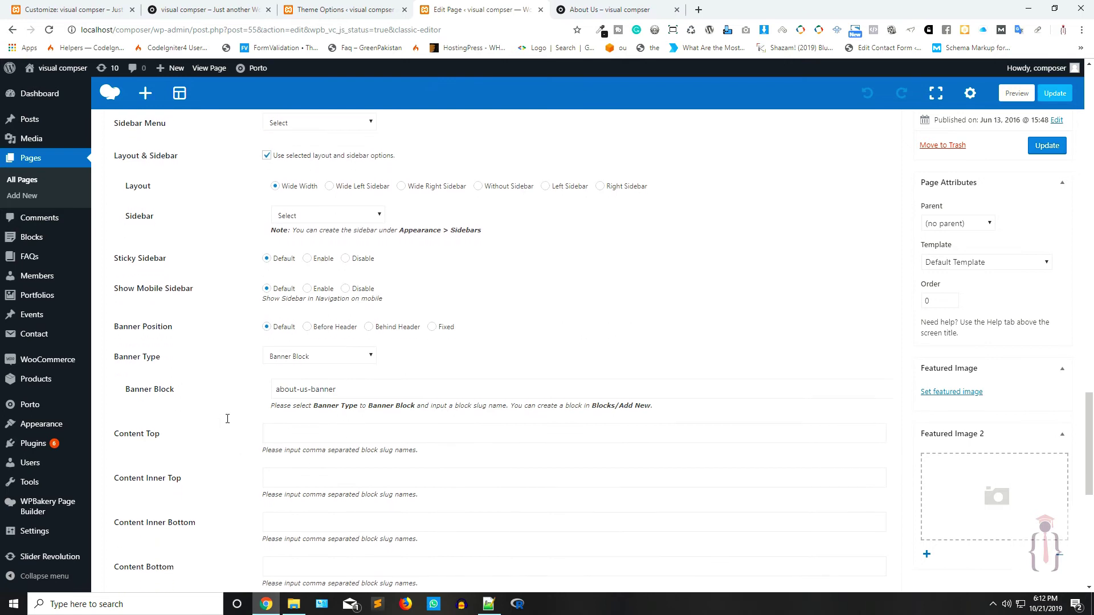
Note the about-us-banner slug in the Banner Block setting, then go to the Blocks list.
{"action": "left_click_drag", "start_coordinate": [124, 410], "coordinate": [184, 410]}
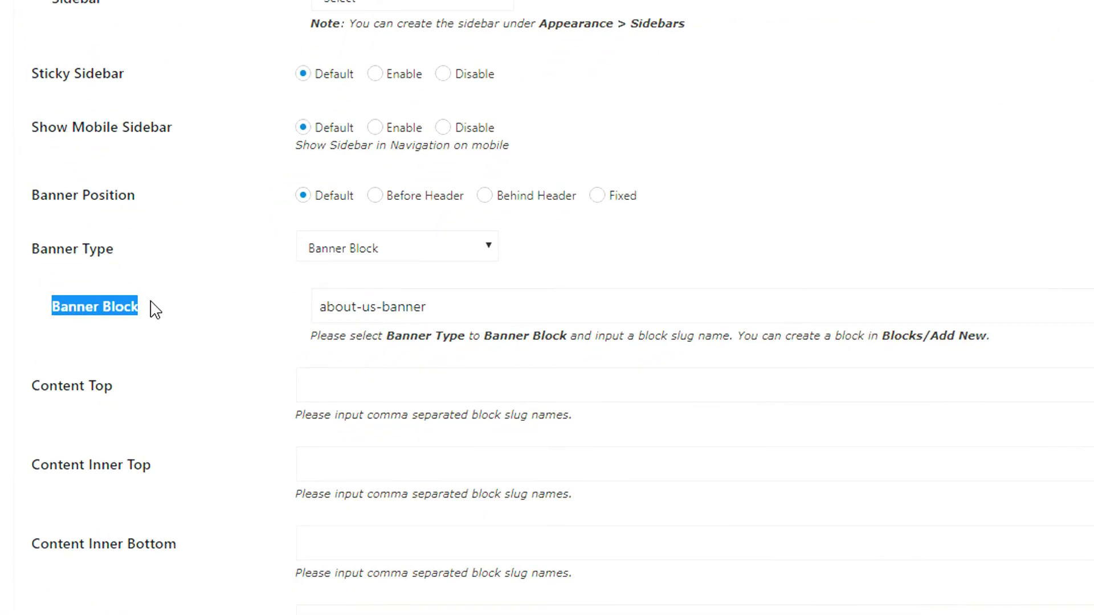
{"action": "key", "text": "ctrl+Tab"}
{"action": "key", "text": "ctrl+shift+Tab"}
{"action": "left_click_drag", "start_coordinate": [326, 307], "coordinate": [447, 310]}
{"action": "left_click", "coordinate": [440, 371]}
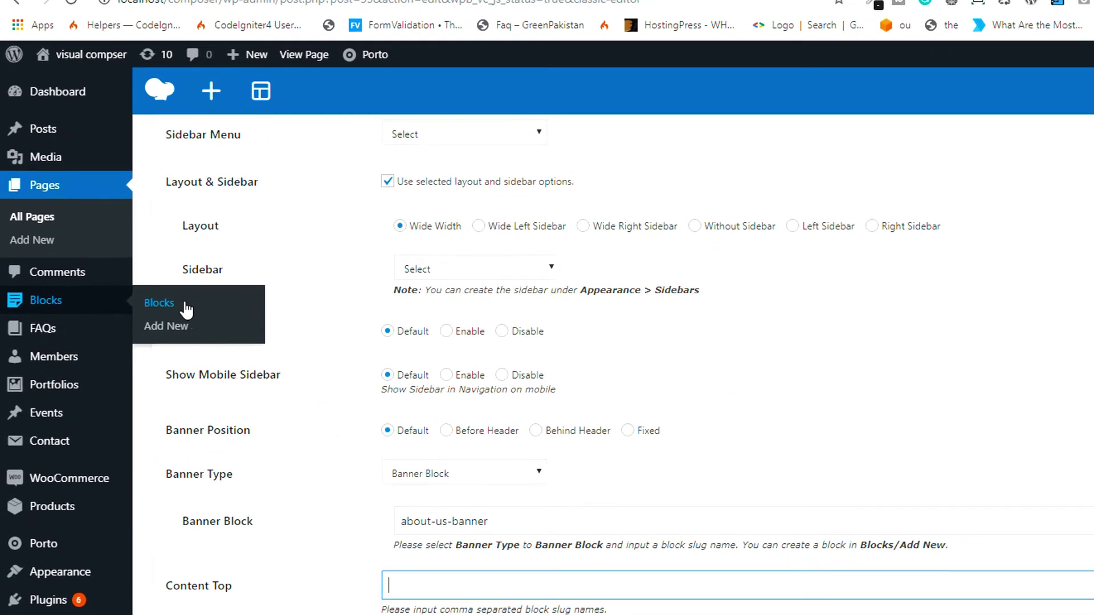
{"action": "left_click", "coordinate": [39, 39]}
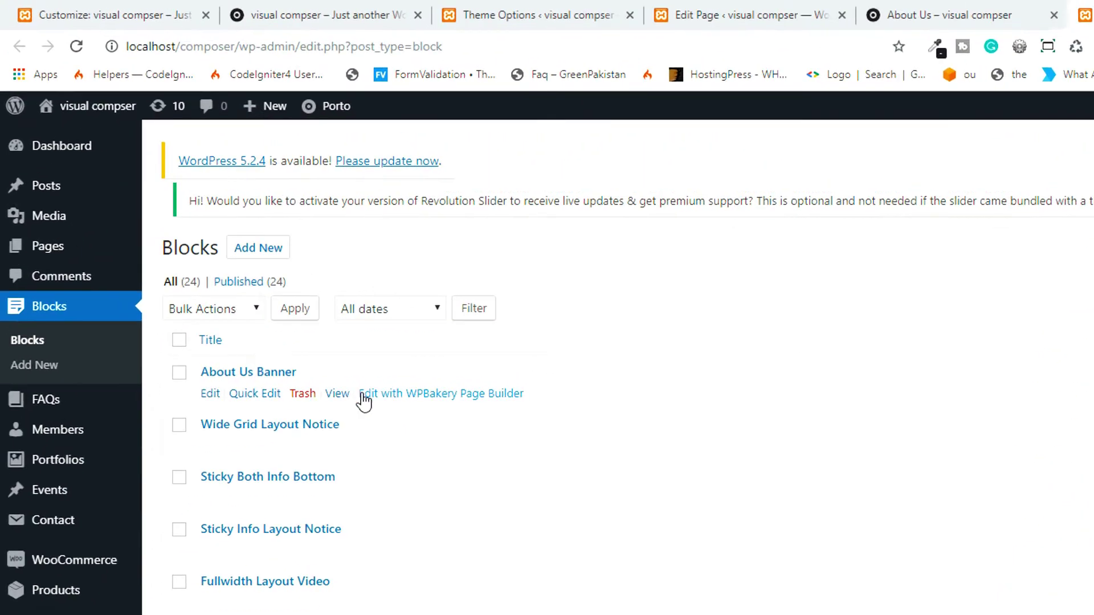
Open the About Us Banner block and change its heading to 'OUR COMPANY edited'.
{"action": "left_click", "coordinate": [373, 397]}
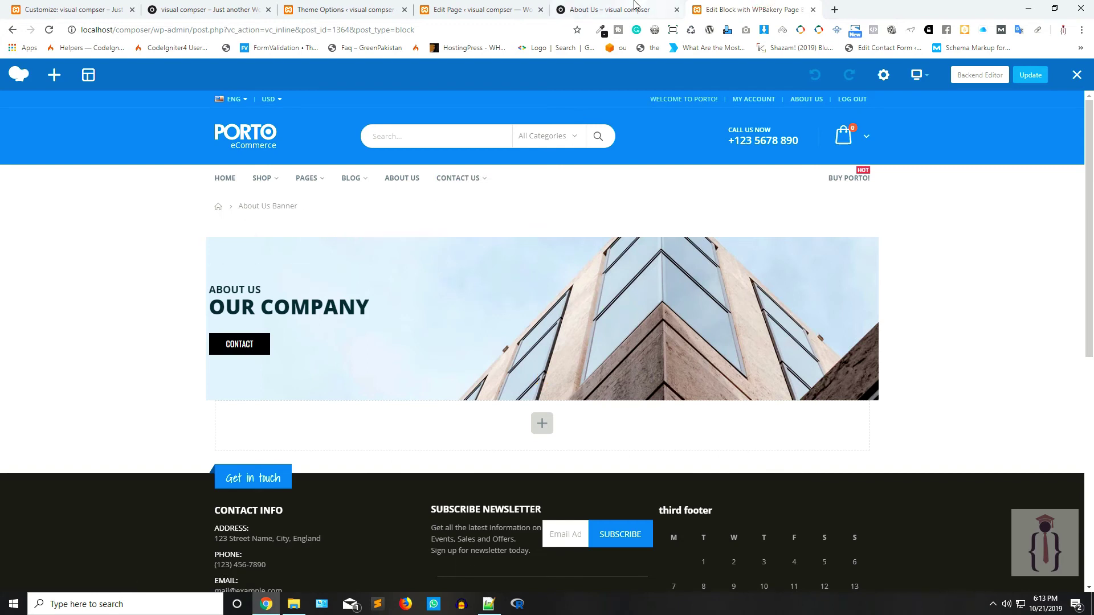
{"action": "key", "text": "ctrl+Page_Up"}
{"action": "left_click", "coordinate": [752, 9]}
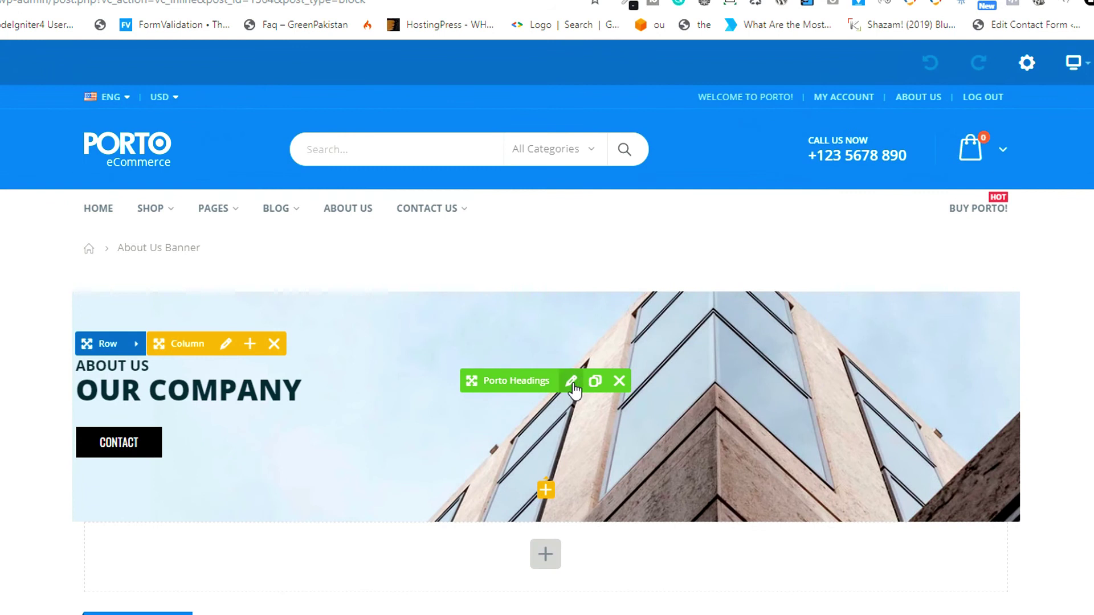
{"action": "left_click", "coordinate": [572, 381]}
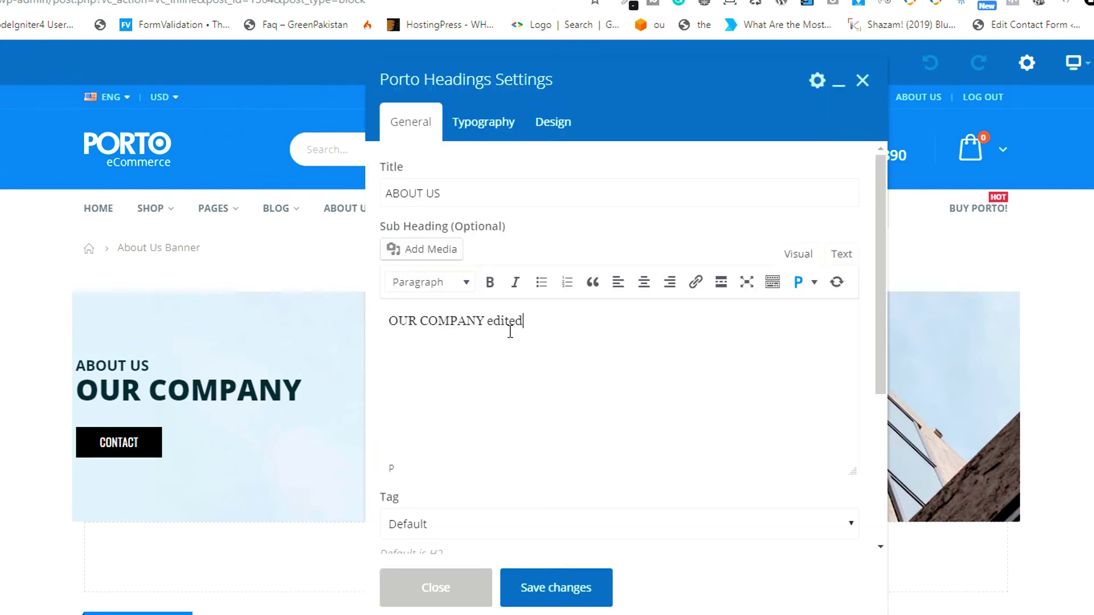
{"action": "left_click", "coordinate": [556, 593]}
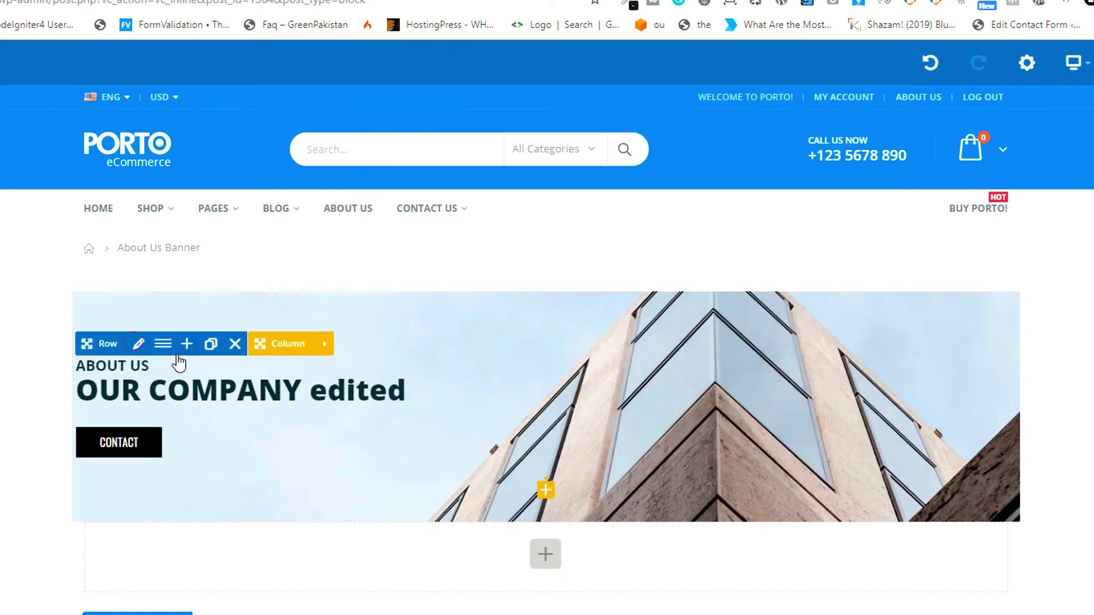
Inspect the row and Contact button settings without changes, then update the banner block.
{"action": "left_click", "coordinate": [139, 344]}
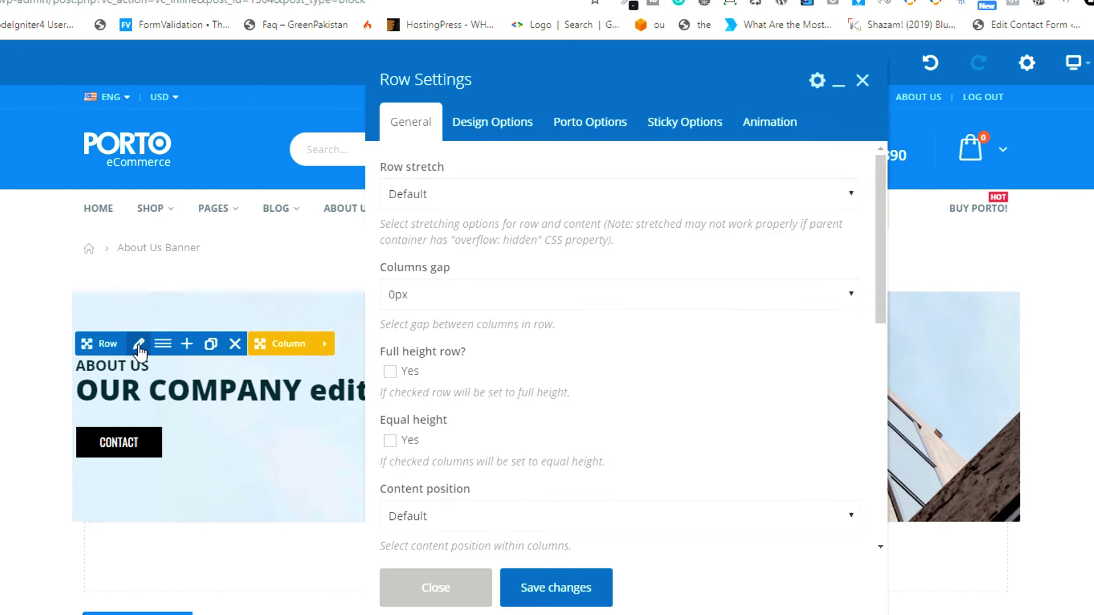
{"action": "left_click", "coordinate": [485, 121]}
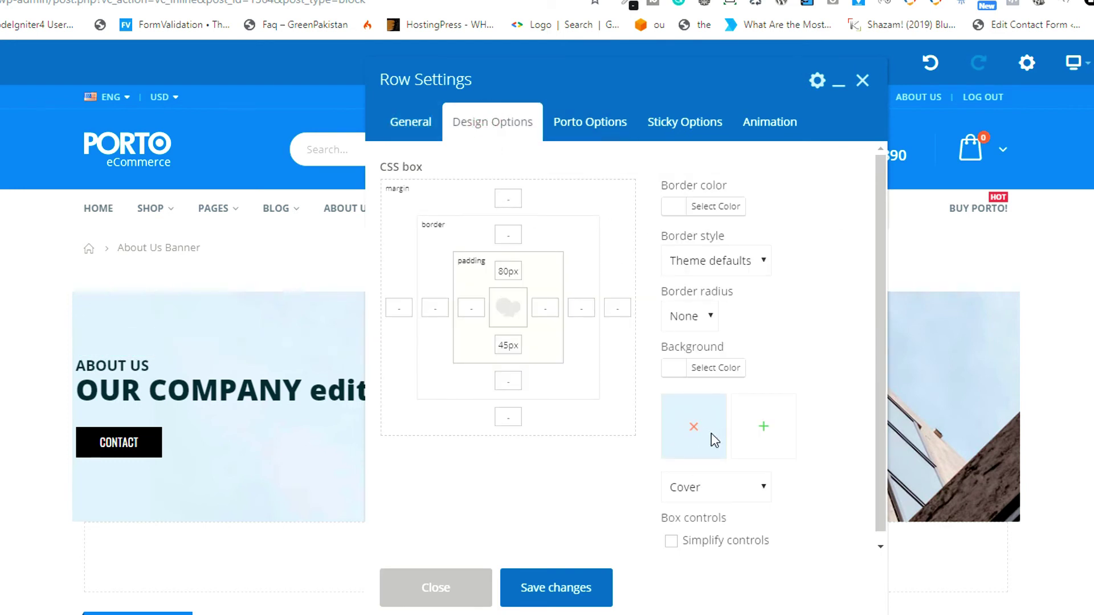
{"action": "left_click", "coordinate": [450, 590]}
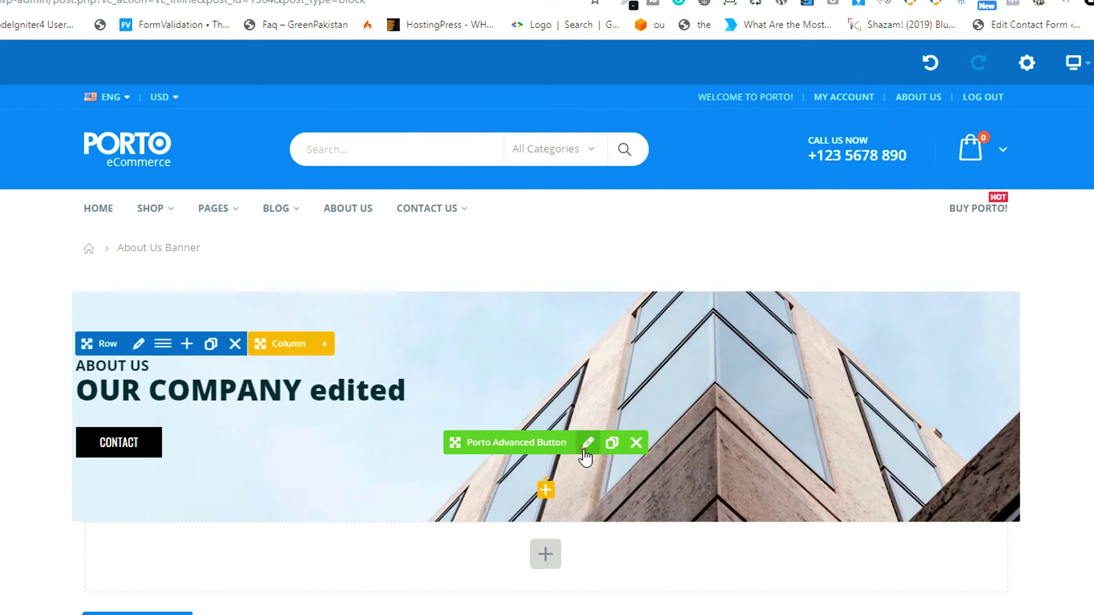
{"action": "left_click", "coordinate": [587, 444]}
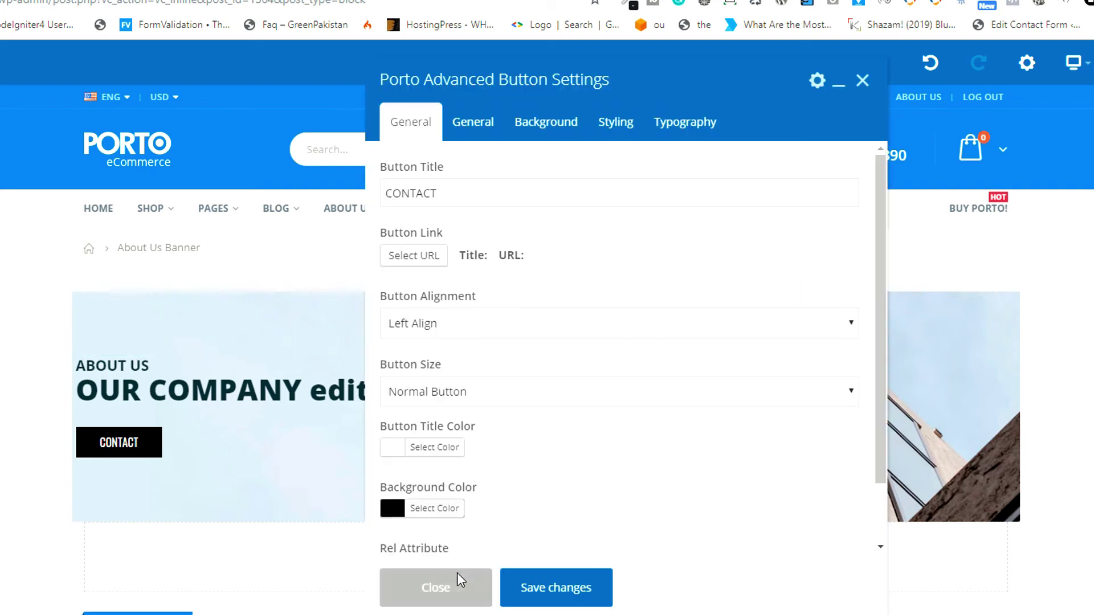
{"action": "left_click", "coordinate": [457, 574]}
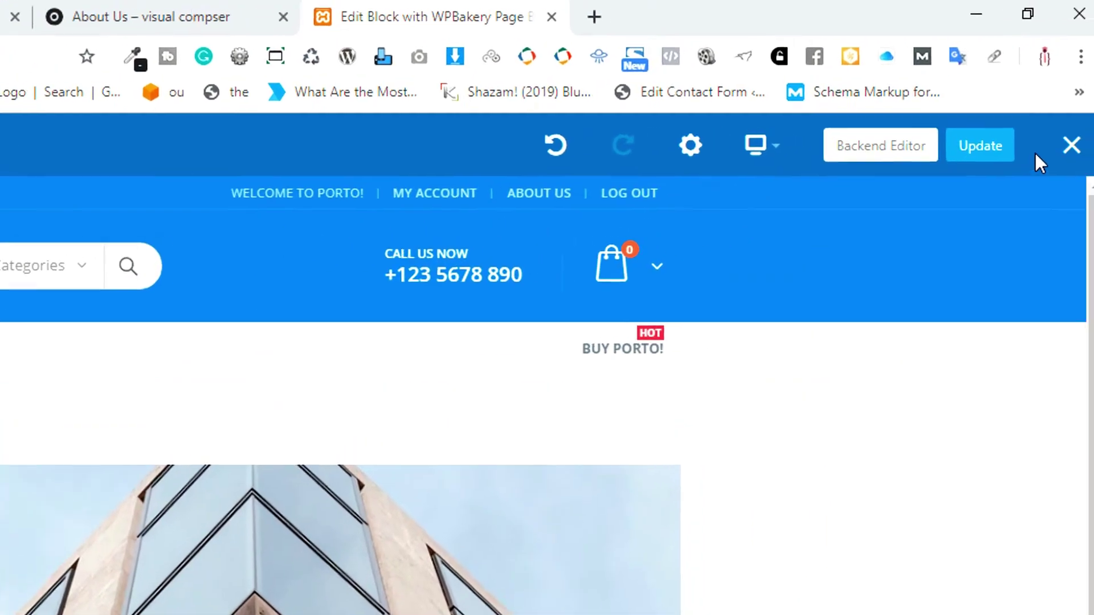
{"action": "left_click", "coordinate": [987, 162]}
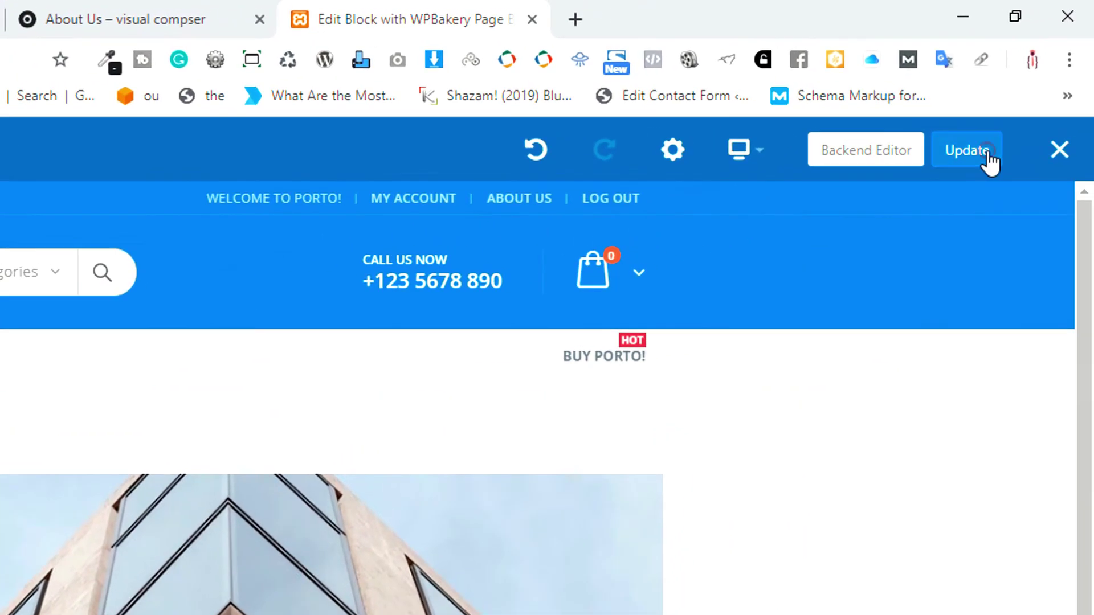
Preview the About Us page and confirm the banner heading reads 'OUR COMPANY edited'.
{"action": "left_click", "coordinate": [73, 7]}
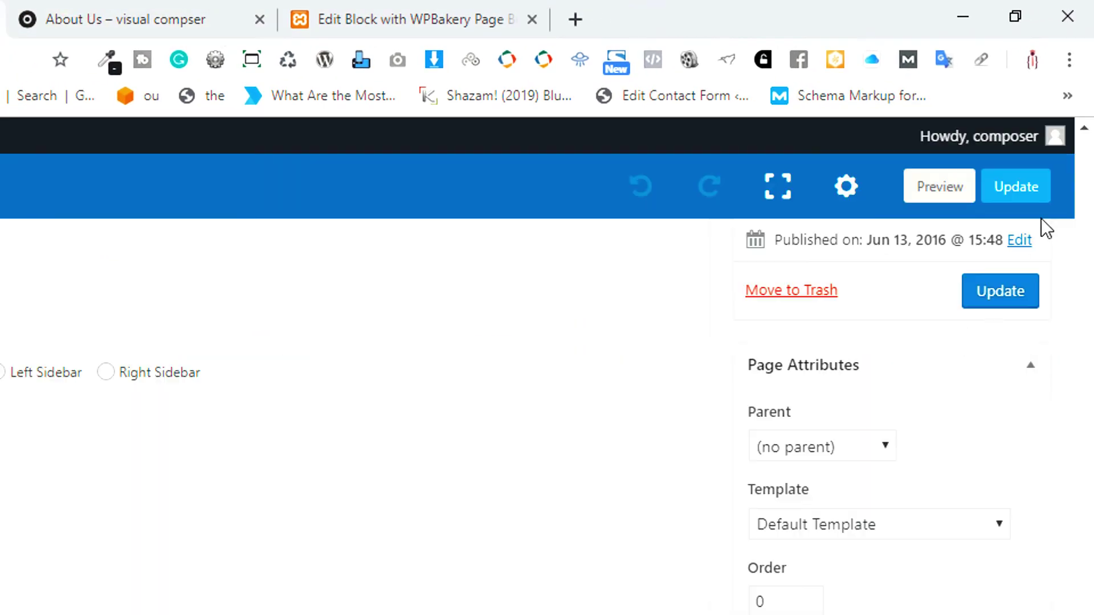
{"action": "left_click", "coordinate": [945, 190]}
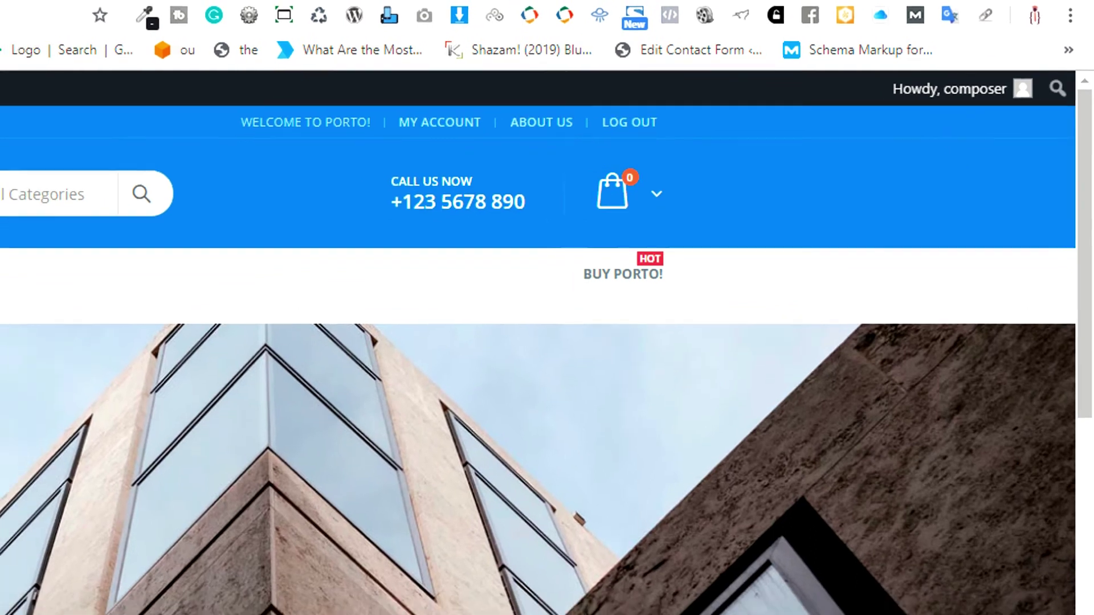
{"action": "left_click_drag", "start_coordinate": [373, 262], "coordinate": [464, 258]}
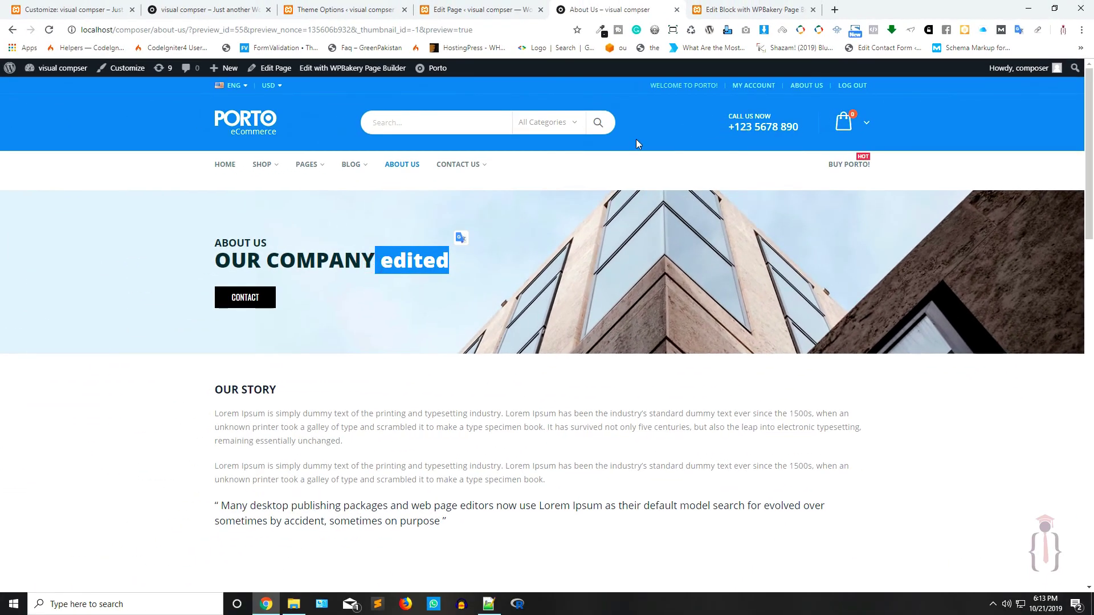
{"action": "key", "text": "ctrl+Tab"}
{"action": "key", "text": "ctrl+shift+Tab"}
{"action": "key", "text": "ctrl+shift+Tab"}
{"action": "key", "text": "ctrl+Tab"}
{"action": "key", "text": "ctrl+Tab"}
{"action": "left_click", "coordinate": [597, 7]}
{"action": "left_click", "coordinate": [496, 6]}
{"action": "left_click", "coordinate": [638, 5]}
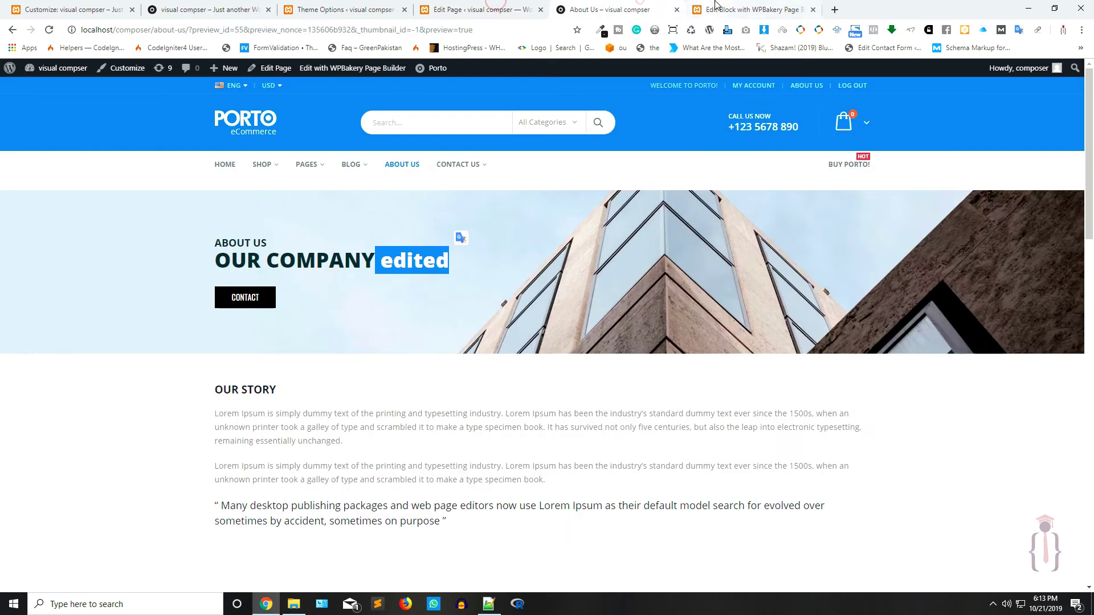
{"action": "left_click", "coordinate": [717, 7]}
{"action": "left_click", "coordinate": [566, 11]}
{"action": "left_click", "coordinate": [154, 265]}
Verify the about-us-banner slug in the page options against the preview, then bring up Theme Options.
{"action": "left_click", "coordinate": [481, 9]}
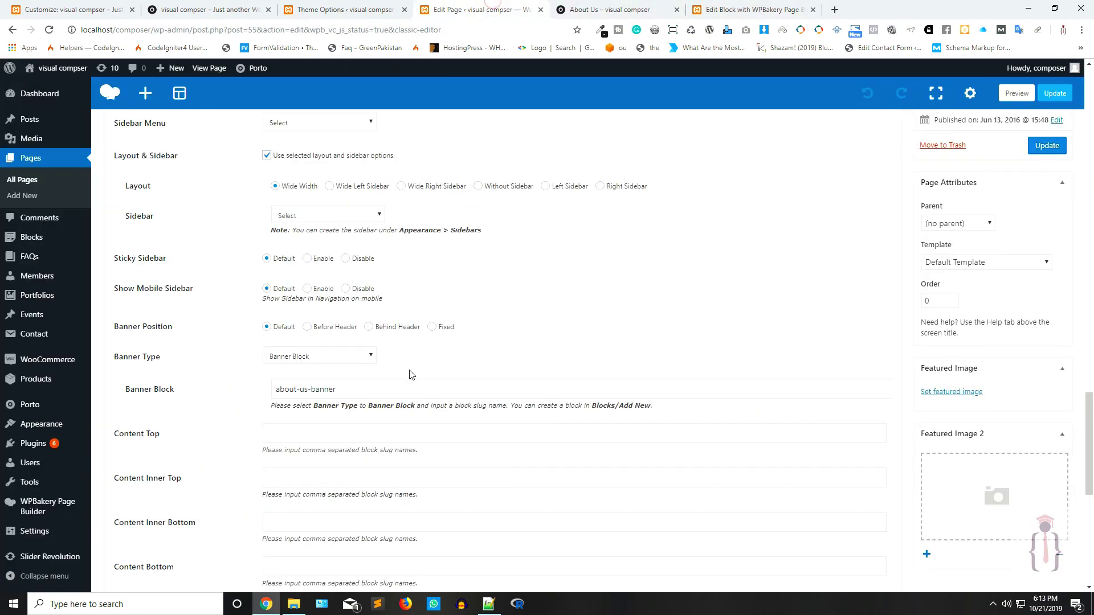
{"action": "scroll", "coordinate": [411, 375], "scroll_direction": "down", "scroll_amount": 5}
{"action": "scroll", "coordinate": [500, 236], "scroll_direction": "up", "scroll_amount": 2}
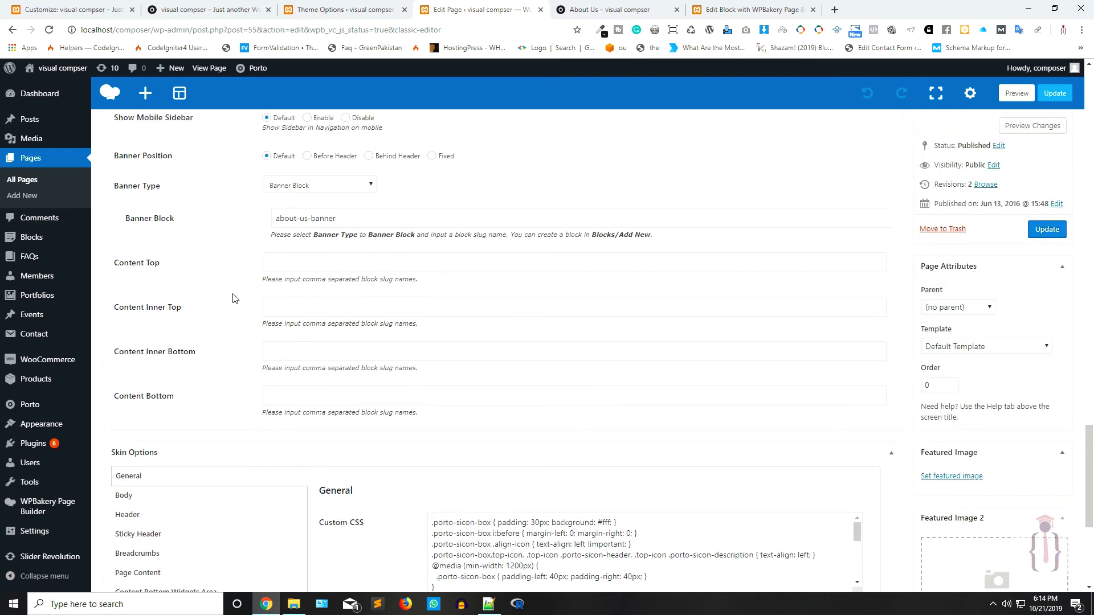
{"action": "triple_click", "coordinate": [352, 210]}
{"action": "left_click", "coordinate": [233, 218]}
{"action": "key", "text": "ctrl+Tab"}
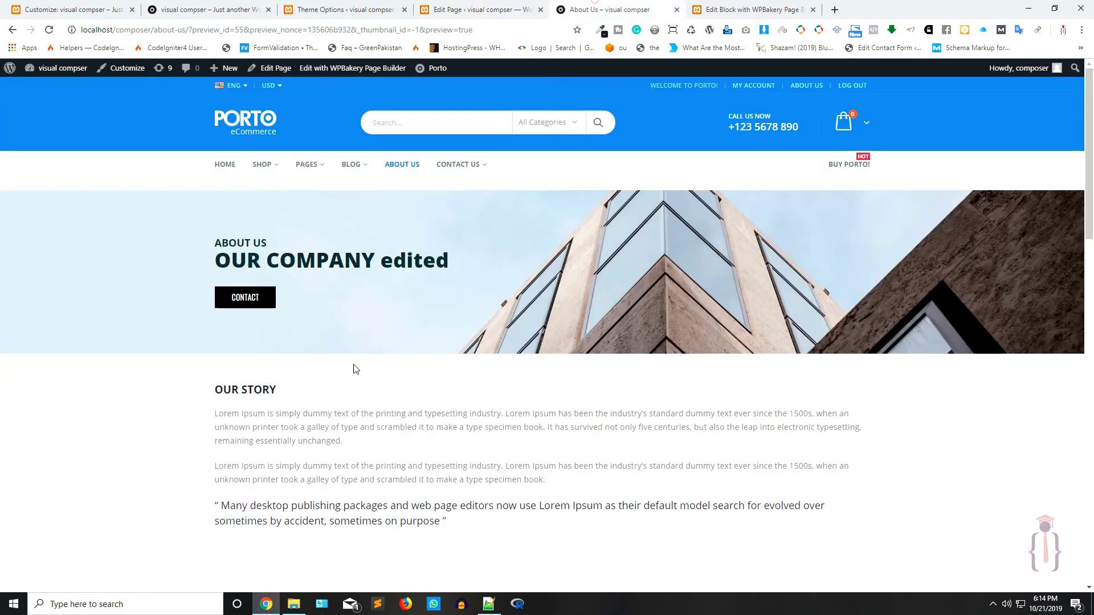
{"action": "left_click", "coordinate": [754, 120]}
{"action": "left_click", "coordinate": [509, 4]}
{"action": "scroll", "coordinate": [350, 377], "scroll_direction": "up", "scroll_amount": 3}
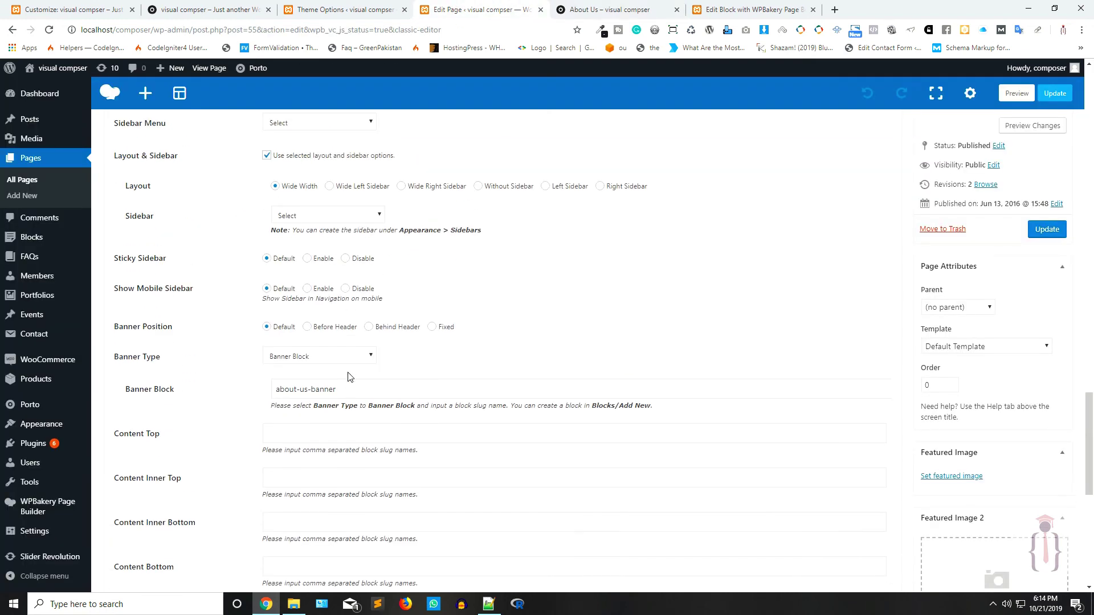
{"action": "left_click", "coordinate": [599, 10]}
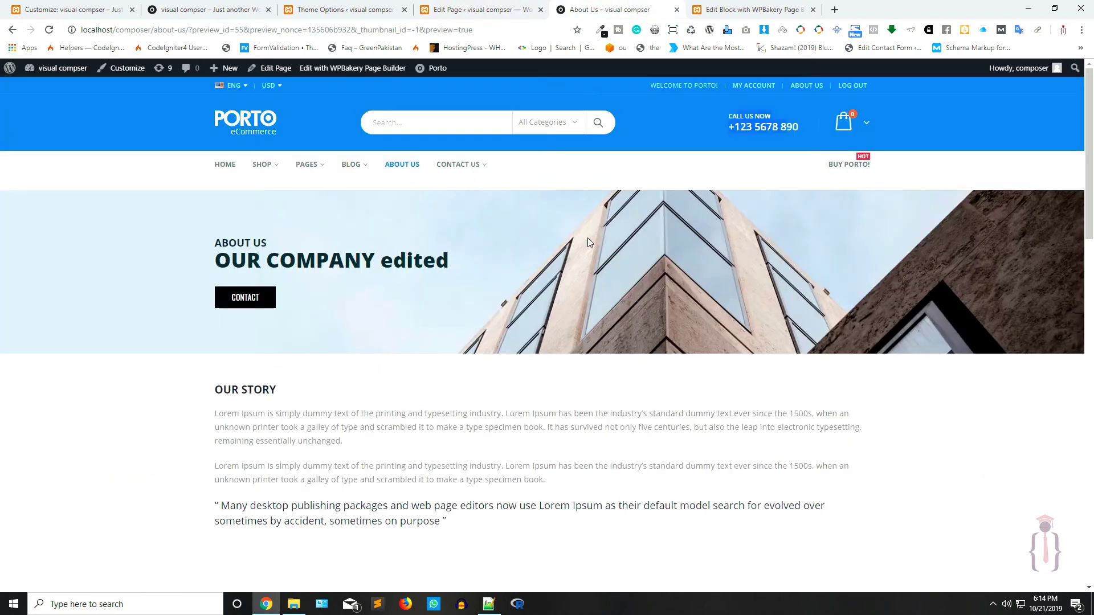
{"action": "left_click", "coordinate": [483, 7]}
{"action": "left_click", "coordinate": [597, 10]}
{"action": "left_click_drag", "start_coordinate": [332, 8], "coordinate": [473, 8]}
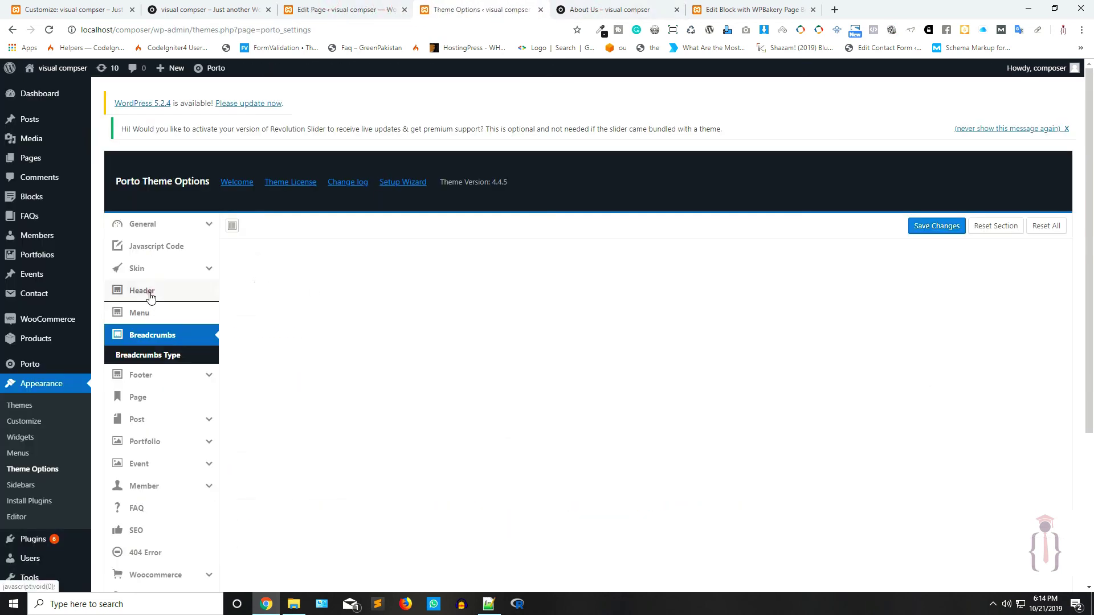
Open the Header theme settings and compare the Contact Info phone with the live page.
{"action": "left_click", "coordinate": [146, 292]}
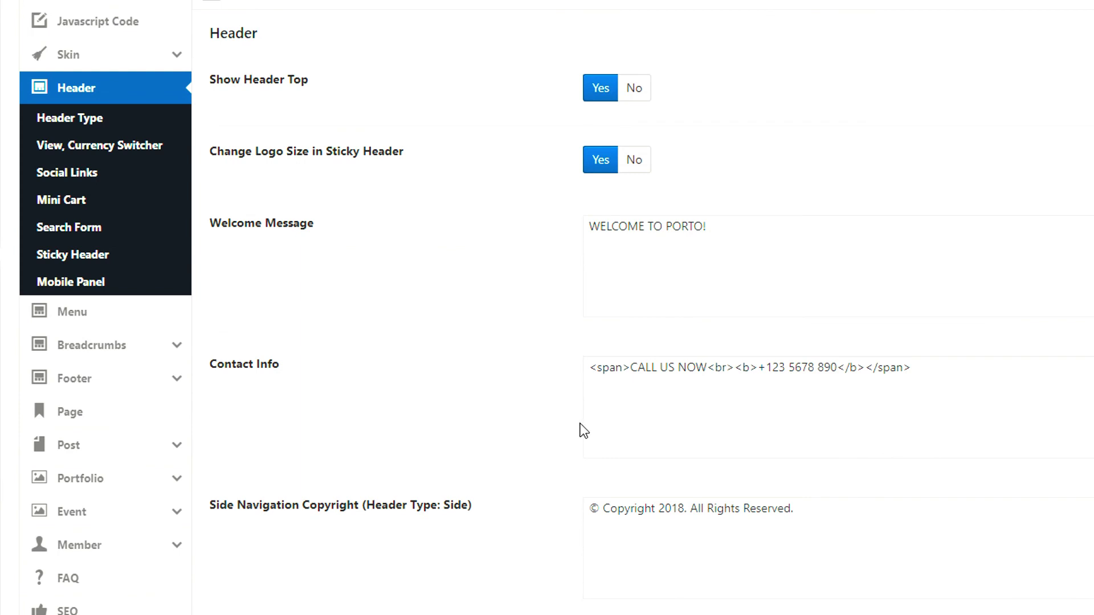
{"action": "scroll", "coordinate": [582, 430], "scroll_direction": "down", "scroll_amount": 3}
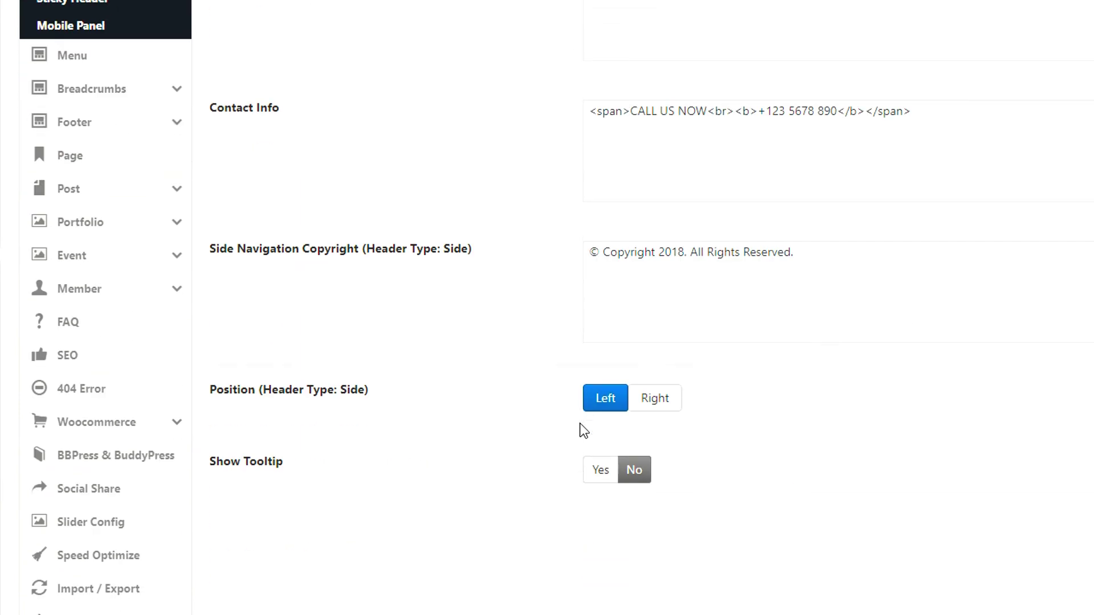
{"action": "scroll", "coordinate": [582, 430], "scroll_direction": "up", "scroll_amount": 1}
{"action": "left_click_drag", "start_coordinate": [915, 252], "coordinate": [539, 160]}
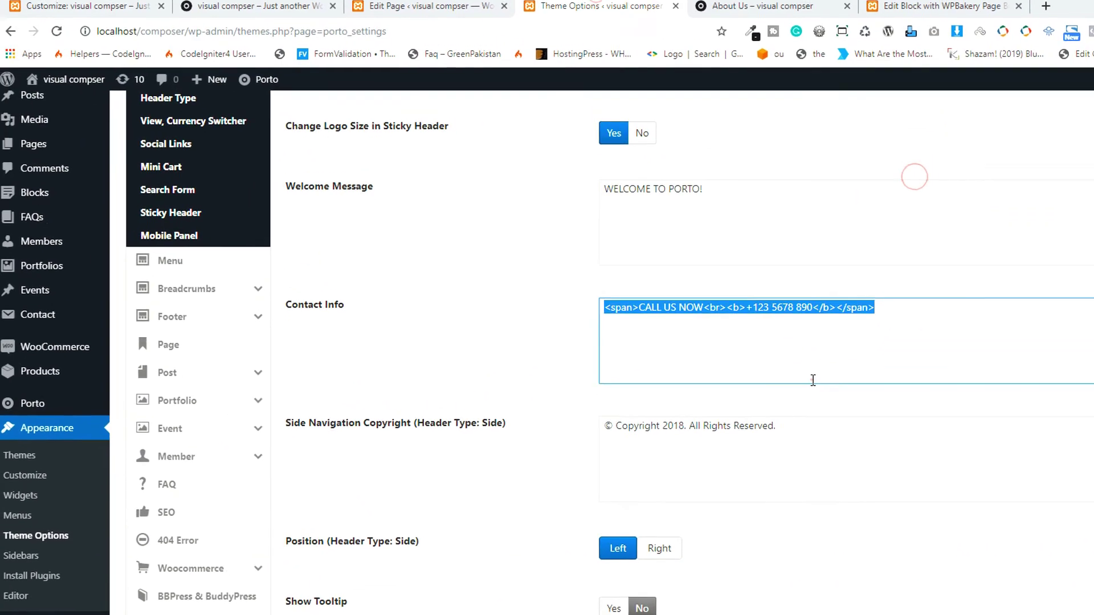
{"action": "left_click", "coordinate": [814, 380]}
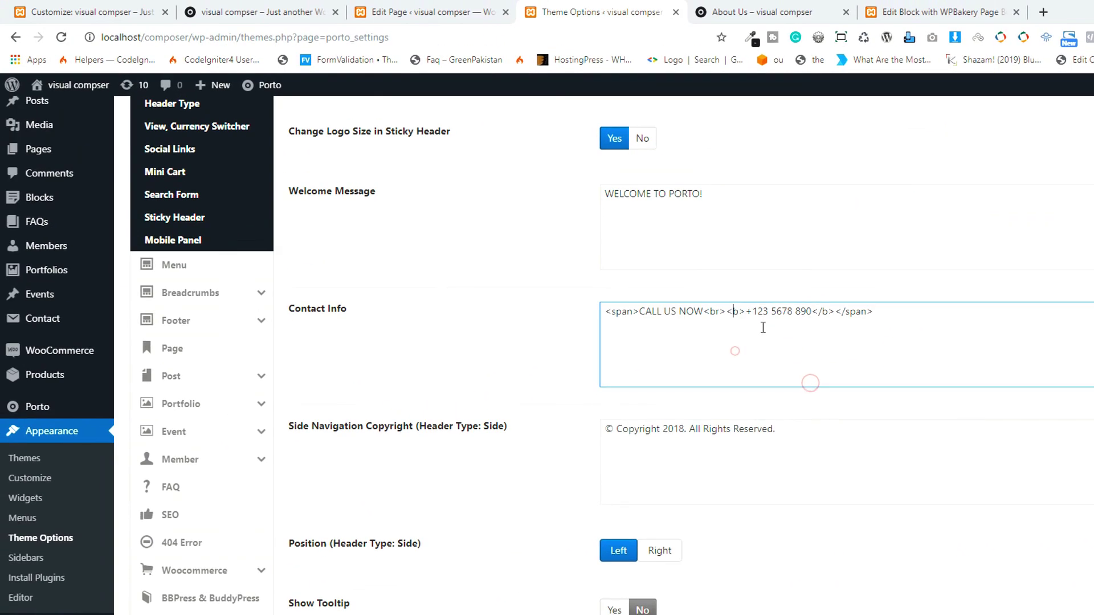
{"action": "left_click_drag", "start_coordinate": [744, 307], "coordinate": [814, 312]}
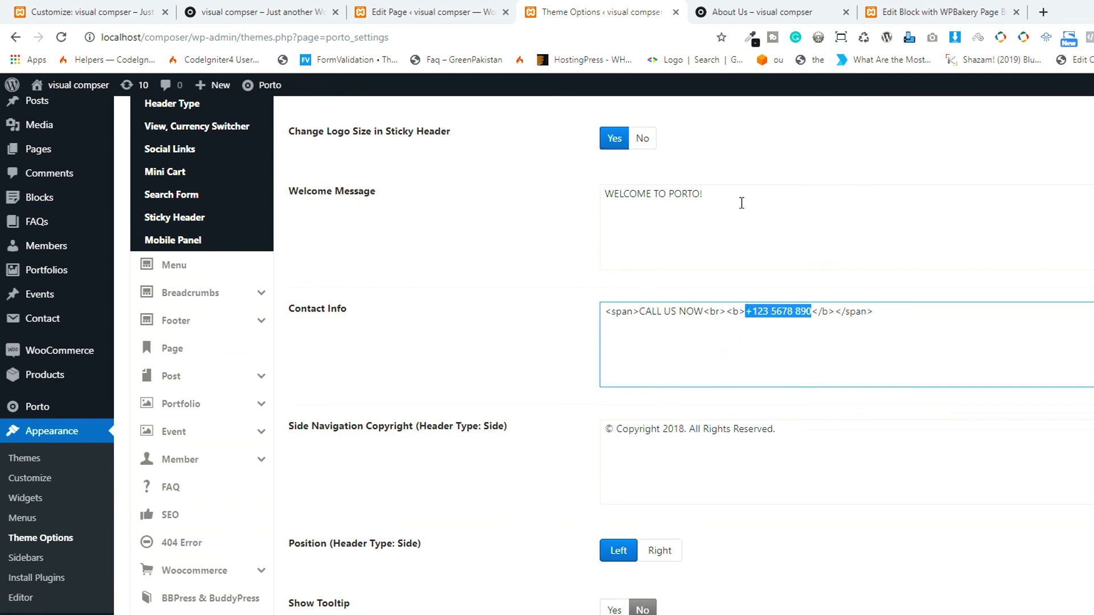
{"action": "left_click", "coordinate": [778, 12]}
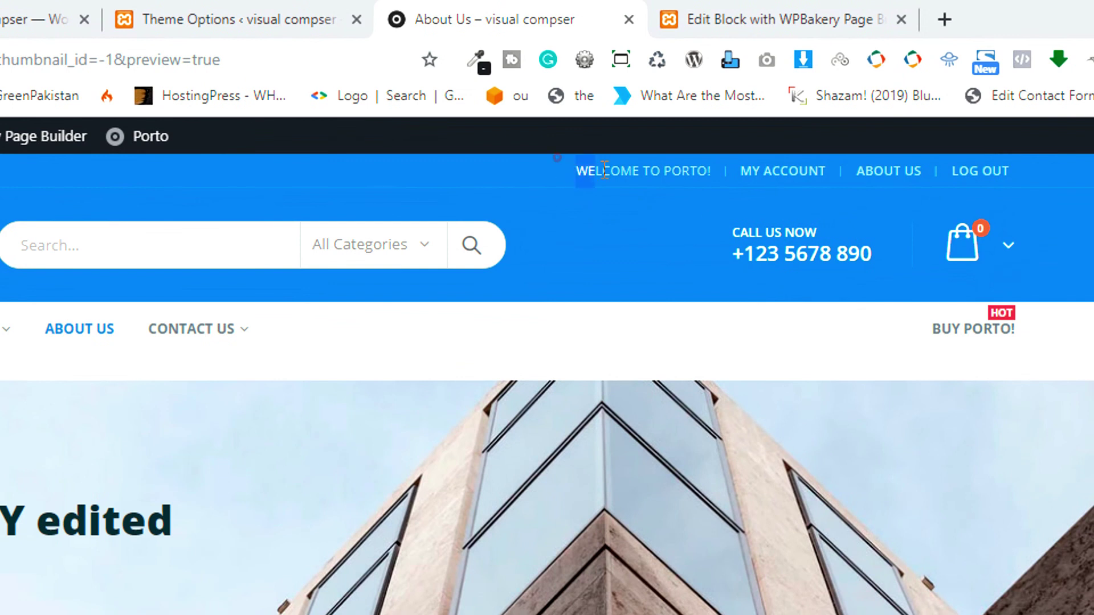
{"action": "left_click", "coordinate": [298, 10]}
{"action": "left_click", "coordinate": [621, 499]}
Replace PORTO in the welcome message with a new name, append 0 to the phone, and save.
{"action": "double_click", "coordinate": [356, 311]}
{"action": "type", "text": "shakzee!"}
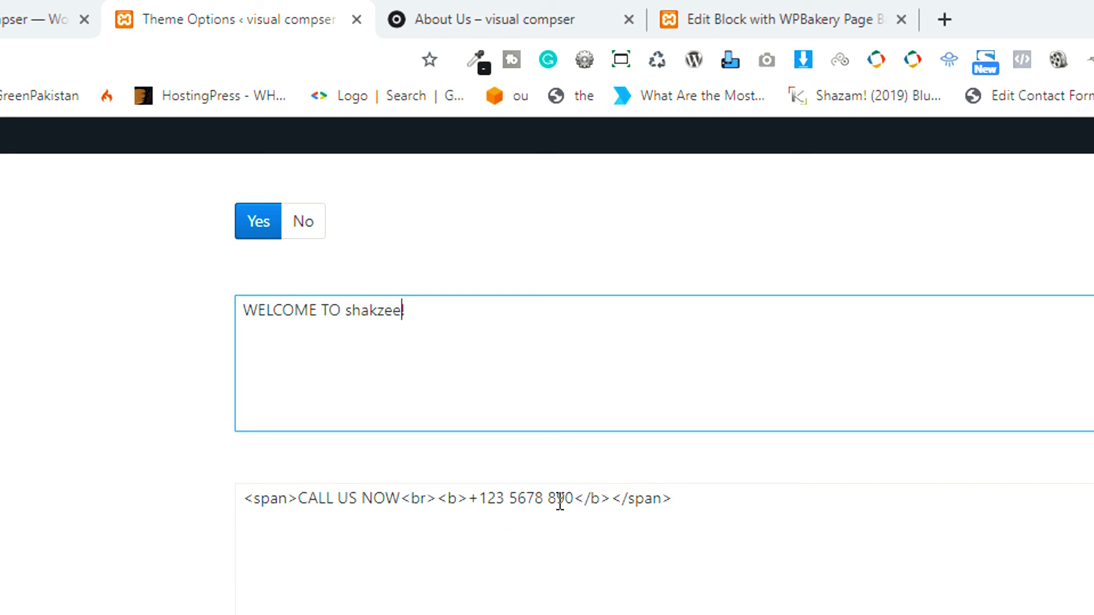
{"action": "left_click", "coordinate": [572, 500]}
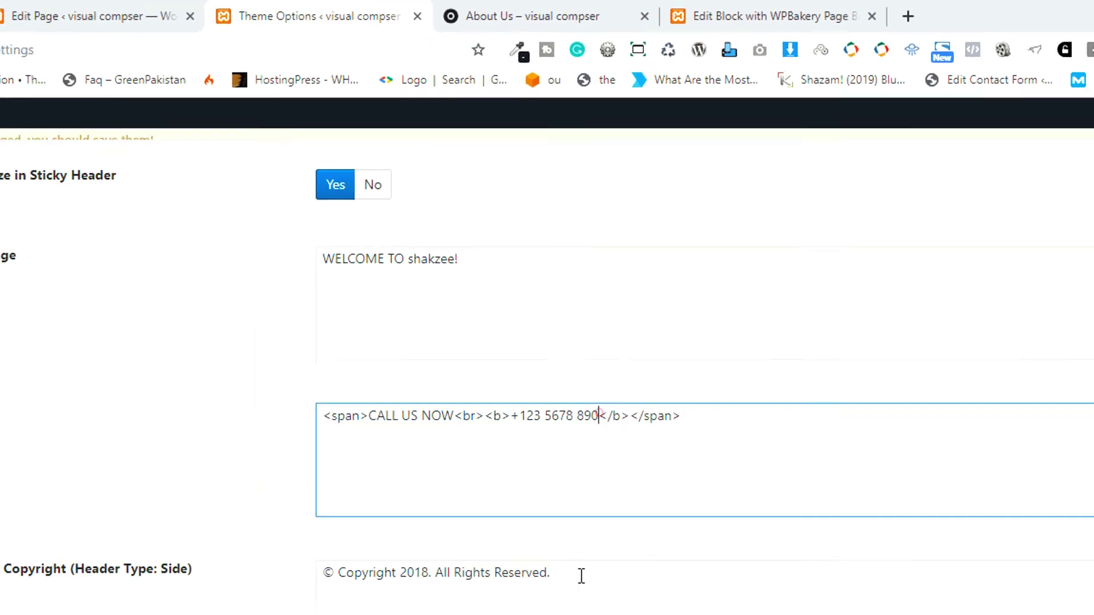
{"action": "type", "text": "0"}
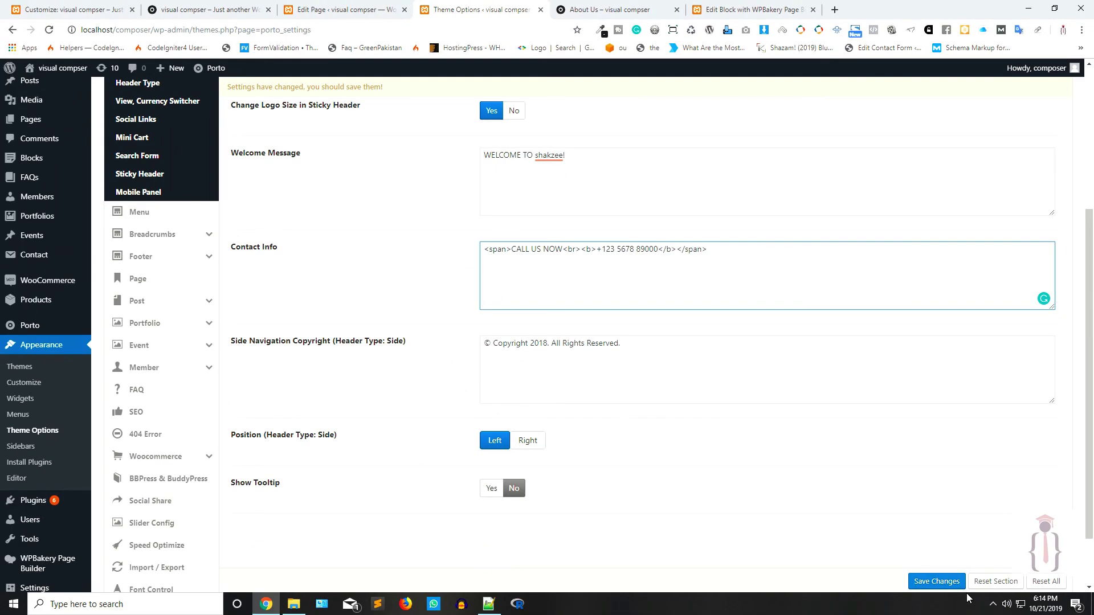
{"action": "left_click", "coordinate": [958, 583]}
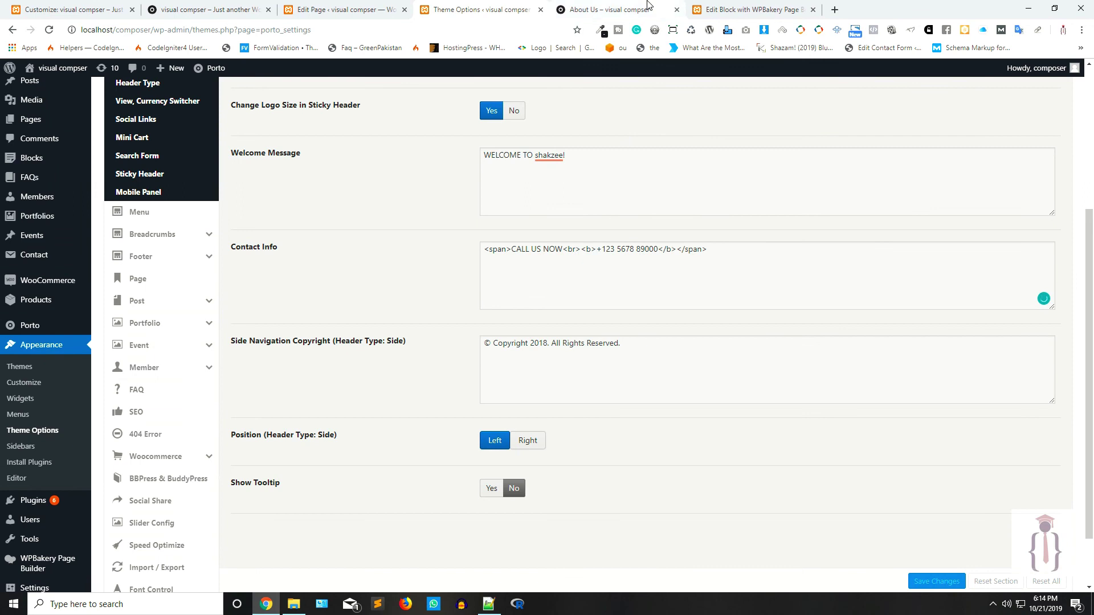
Reload the About Us page and check the new welcome message and phone against the settings.
{"action": "left_click", "coordinate": [607, 9]}
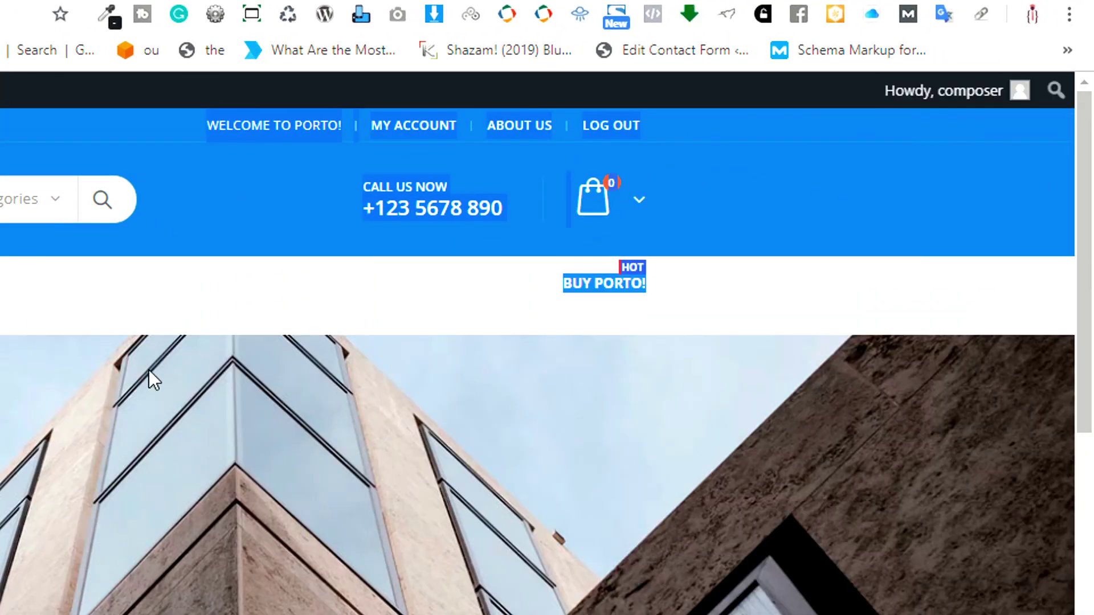
{"action": "key", "text": "F5"}
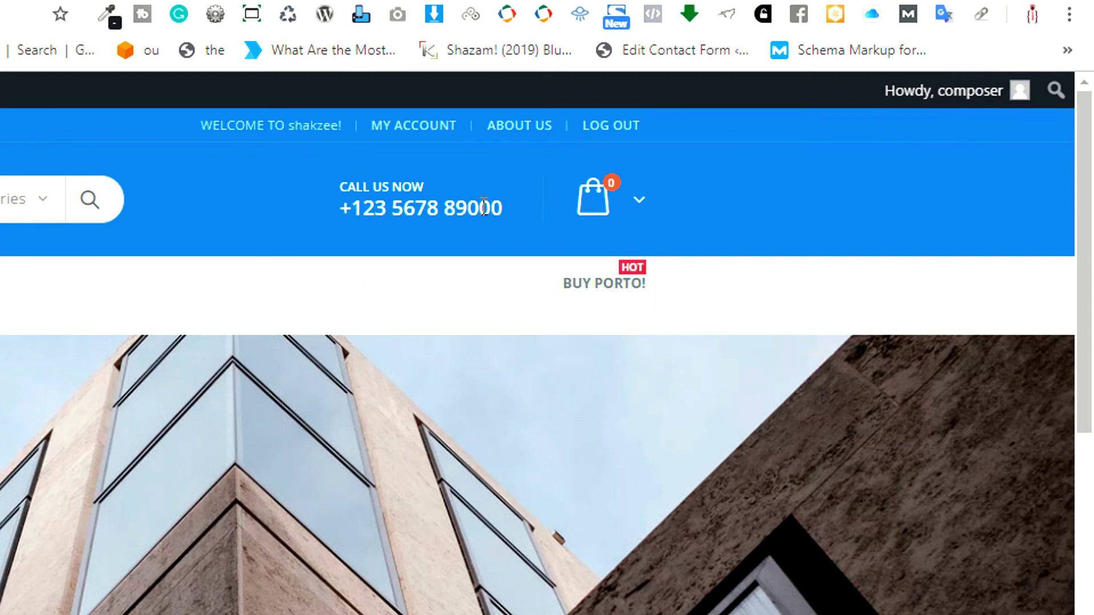
{"action": "key", "text": "ctrl+shift+Tab"}
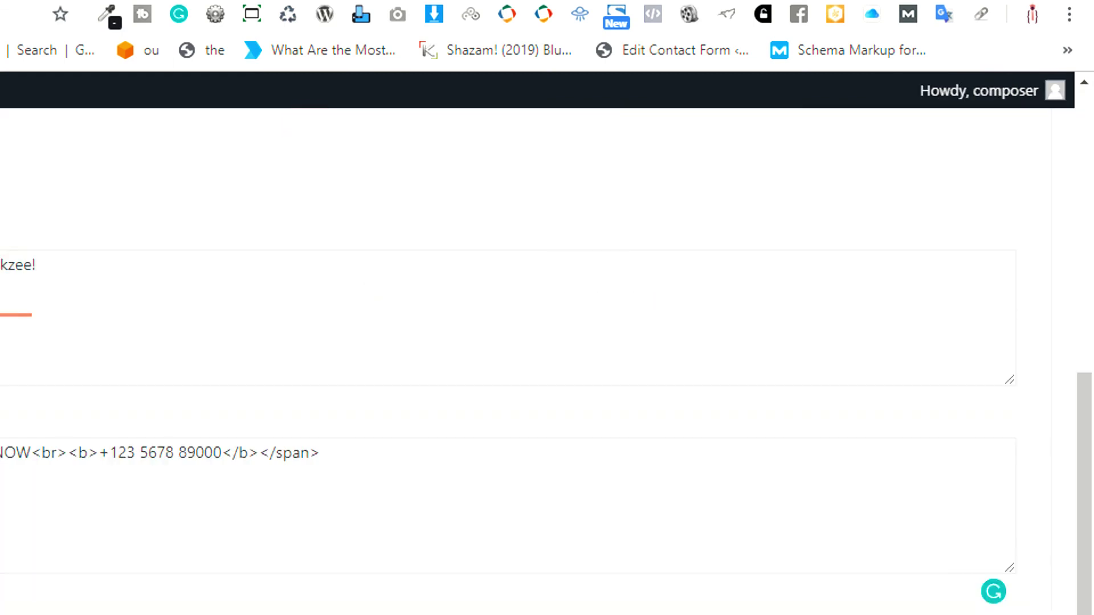
{"action": "left_click", "coordinate": [606, 8]}
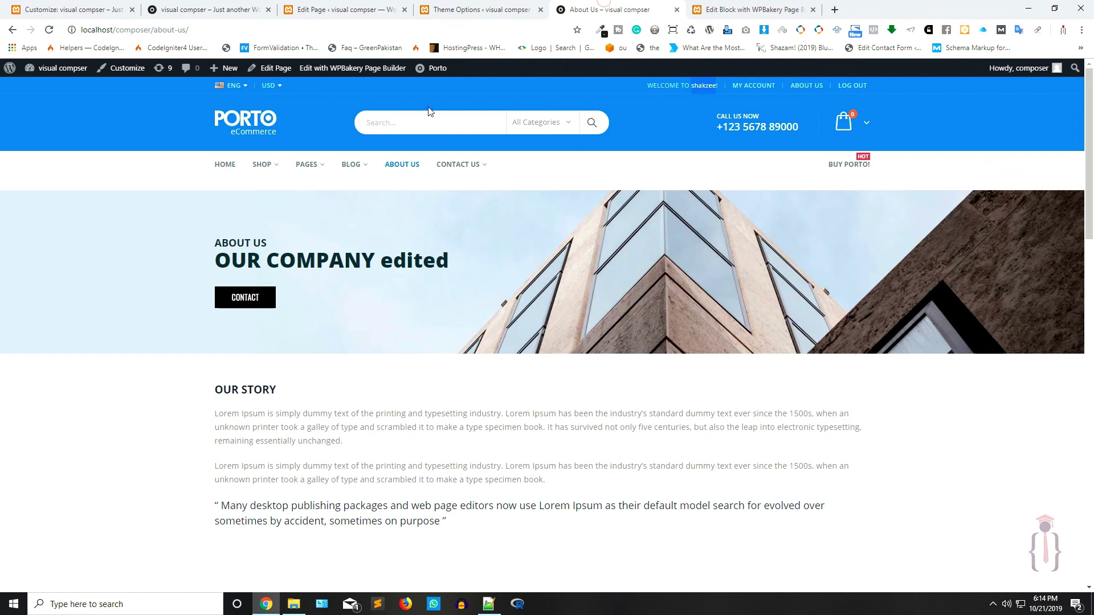
{"action": "key", "text": "ctrl+shift+Tab"}
{"action": "key", "text": "ctrl+Tab"}
{"action": "scroll", "coordinate": [455, 399], "scroll_direction": "down", "scroll_amount": 20}
{"action": "scroll", "coordinate": [352, 414], "scroll_direction": "up", "scroll_amount": 6}
{"action": "left_click", "coordinate": [482, 9]}
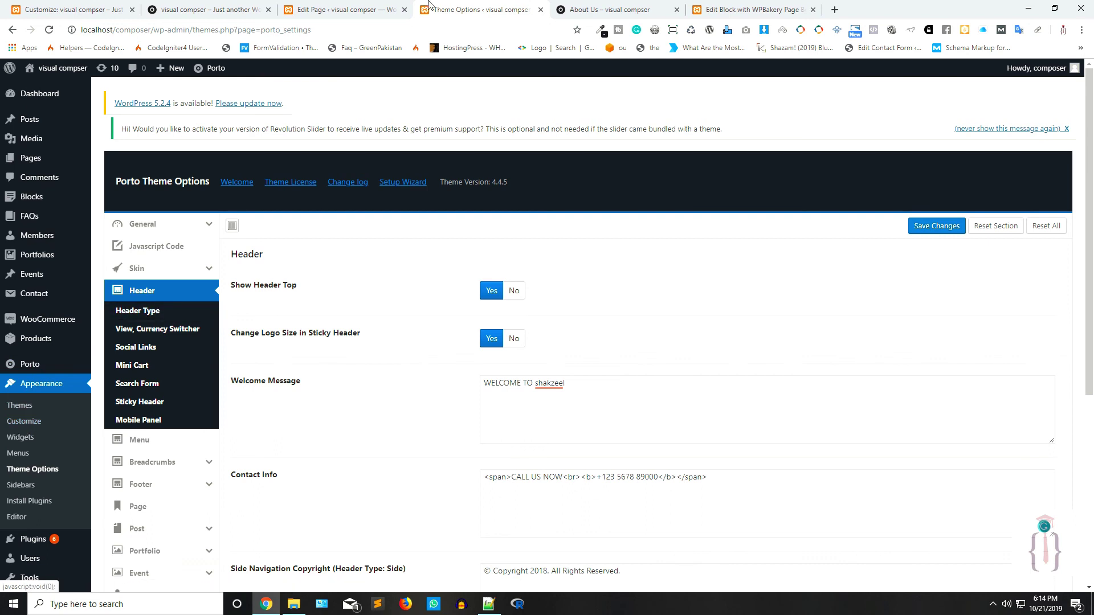
{"action": "key", "text": "ctrl+Tab"}
{"action": "scroll", "coordinate": [403, 291], "scroll_direction": "up", "scroll_amount": 14}
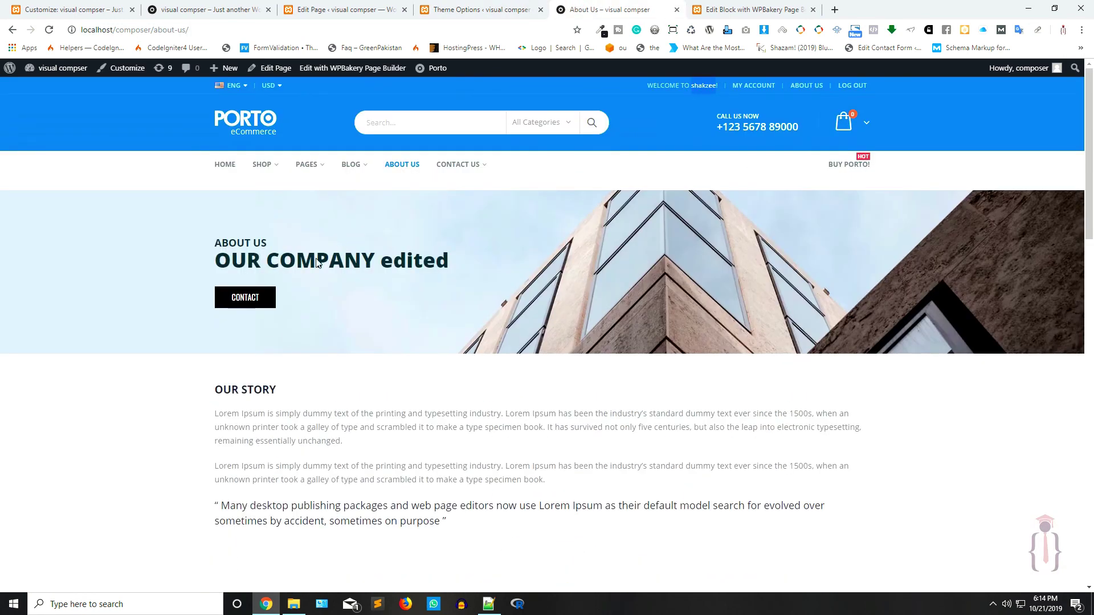
{"action": "left_click", "coordinate": [482, 9]}
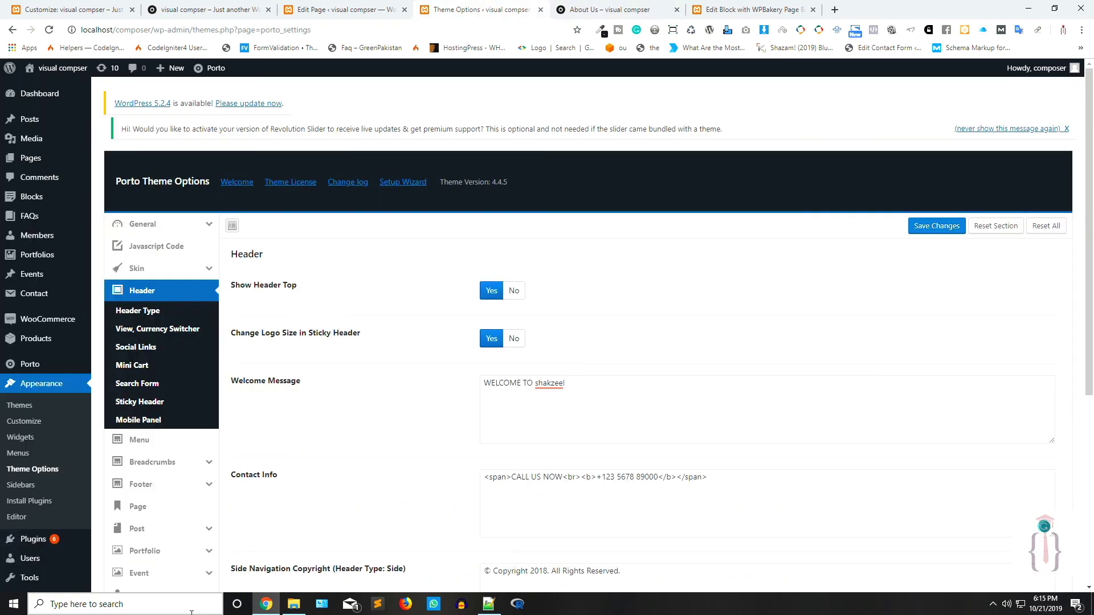